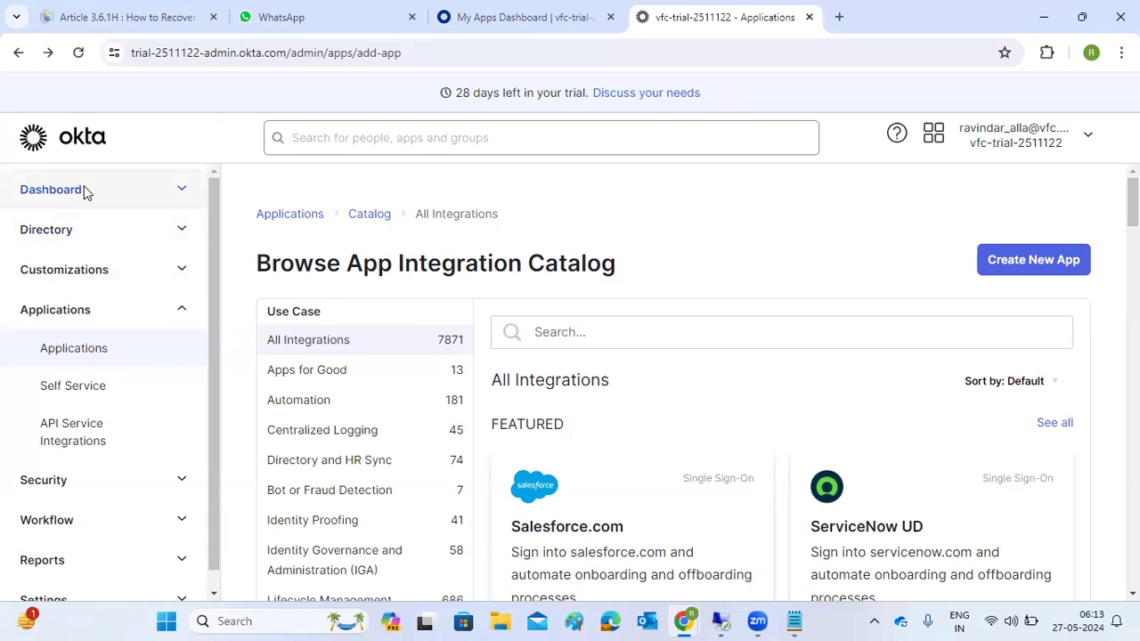
# Open the Getting Started page and review the Single Sign-on setup tasks for the organization
pyautogui.click(83, 187)
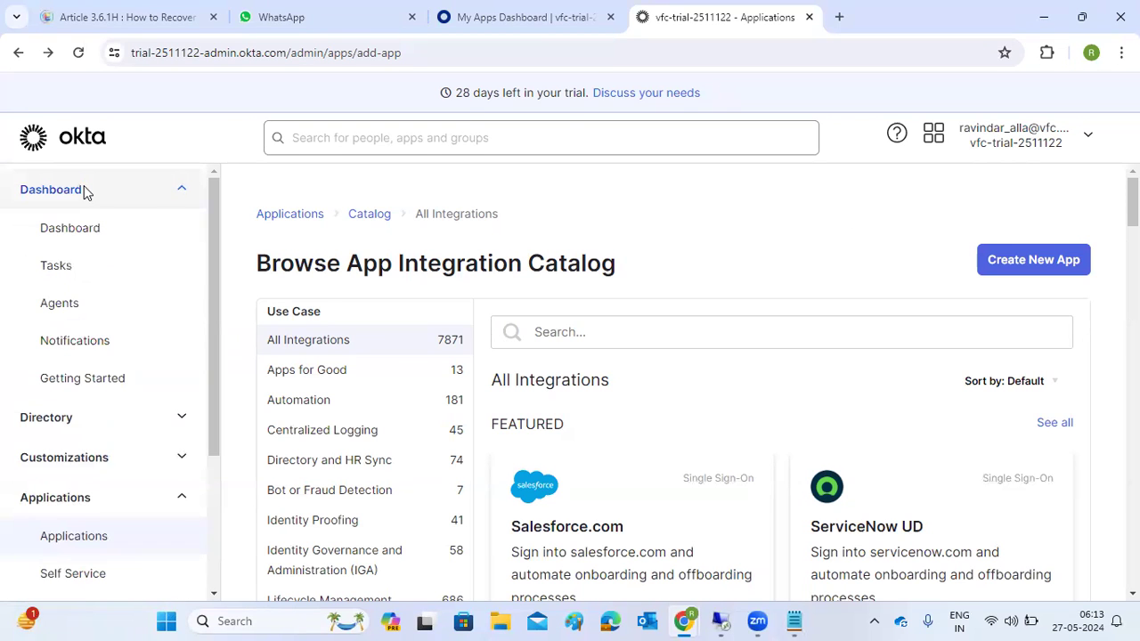
pyautogui.click(84, 381)
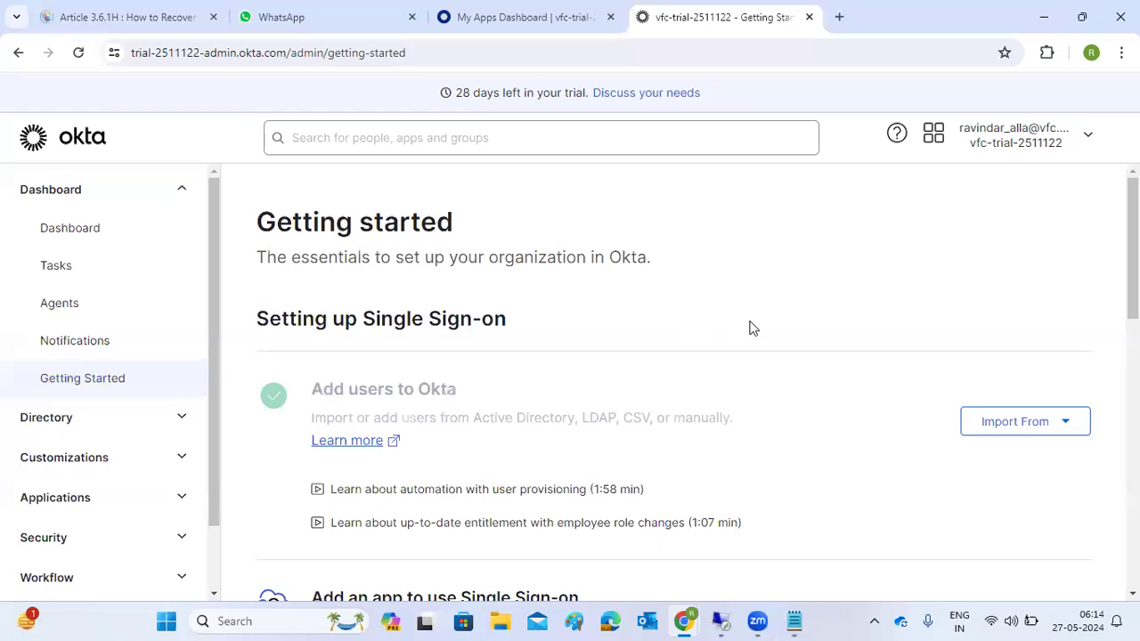
pyautogui.scroll(-1, 750, 329)
pyautogui.scroll(-1, 750, 328)
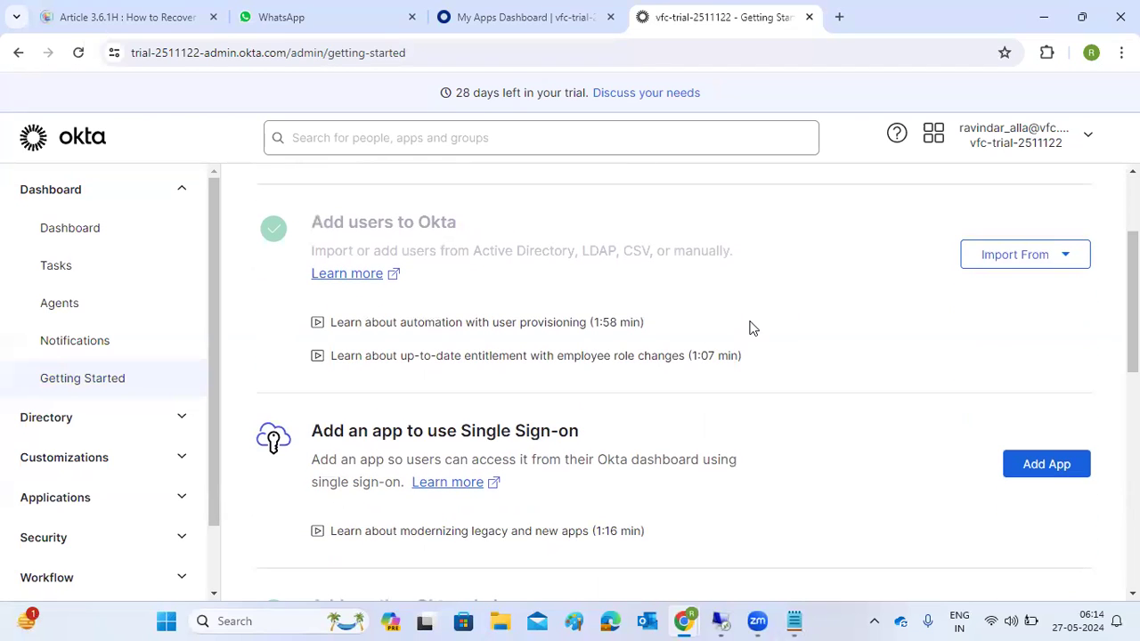
pyautogui.scroll(2, 750, 329)
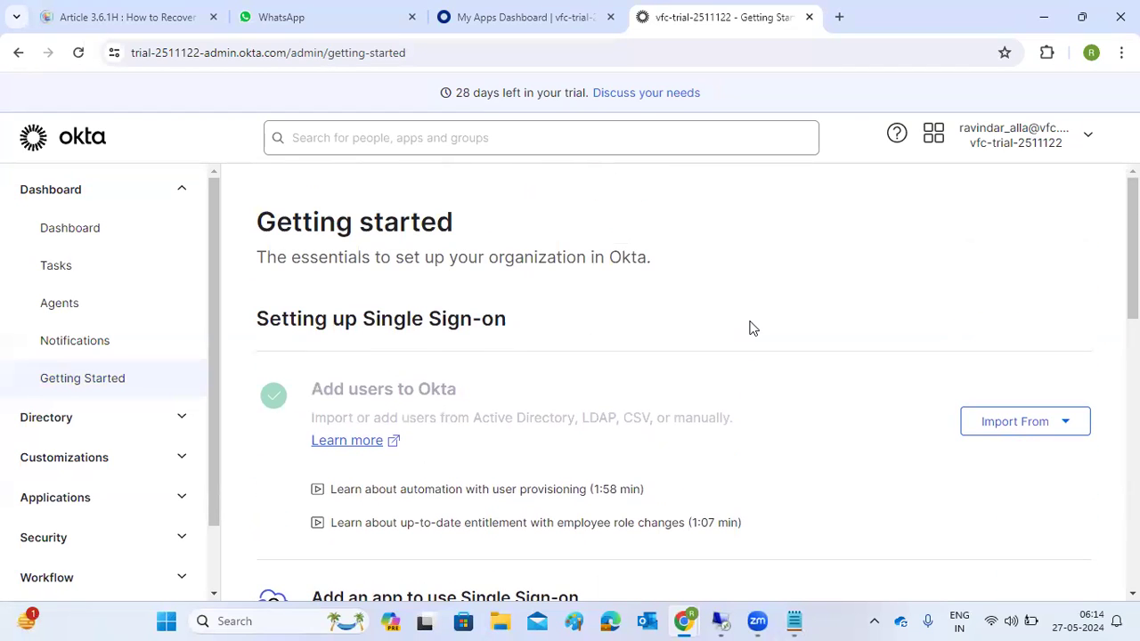
pyautogui.scroll(-4, 751, 329)
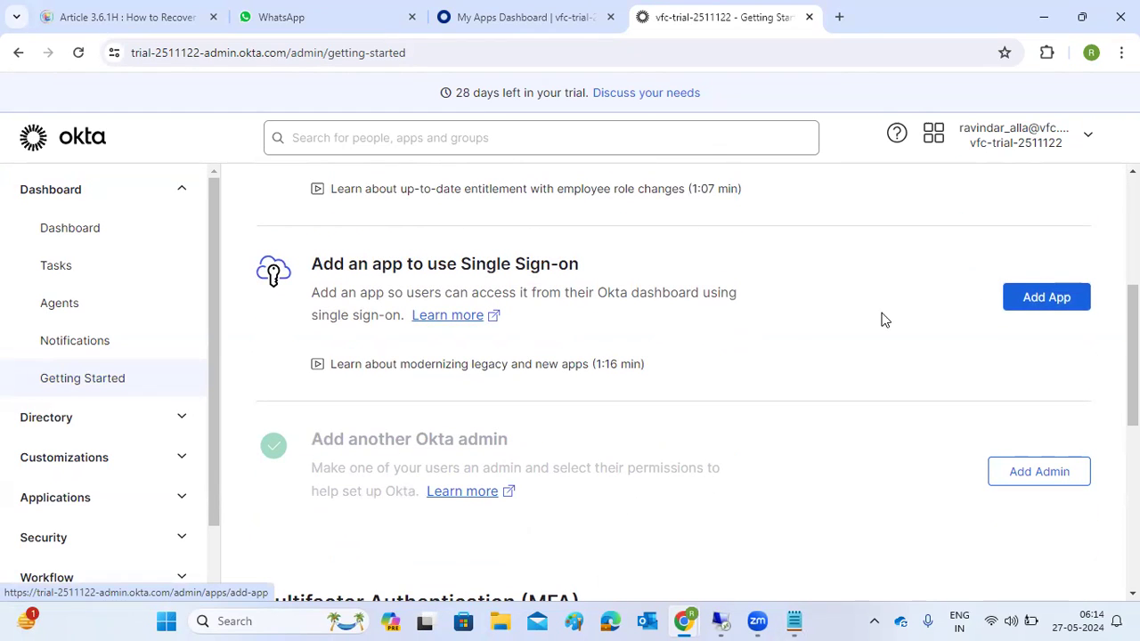
pyautogui.scroll(3, 800, 362)
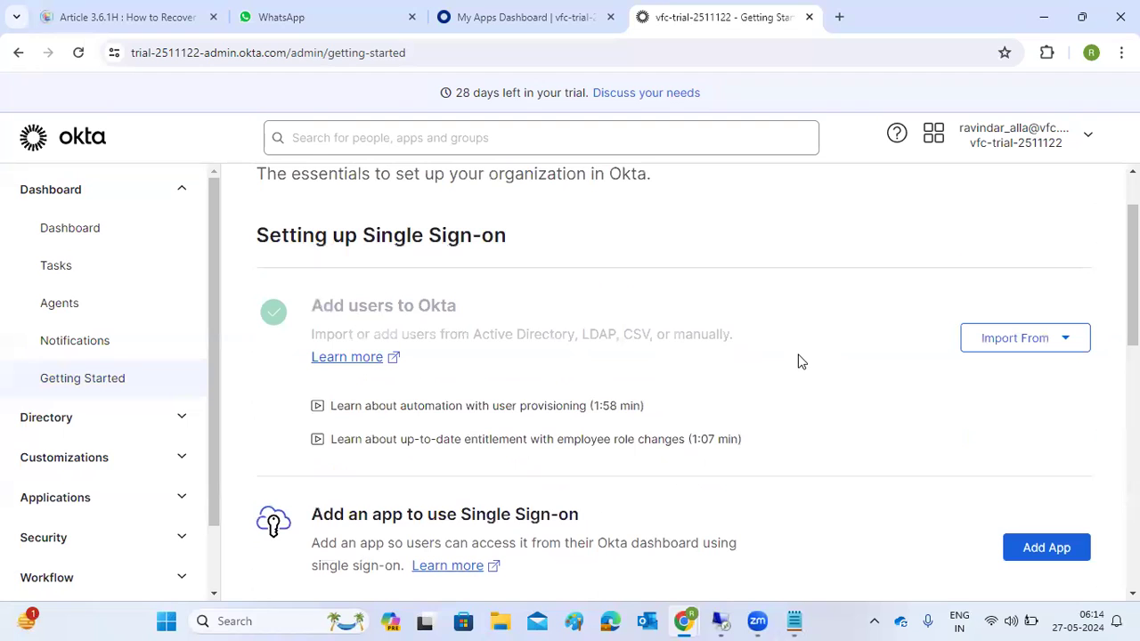
pyautogui.click(59, 384)
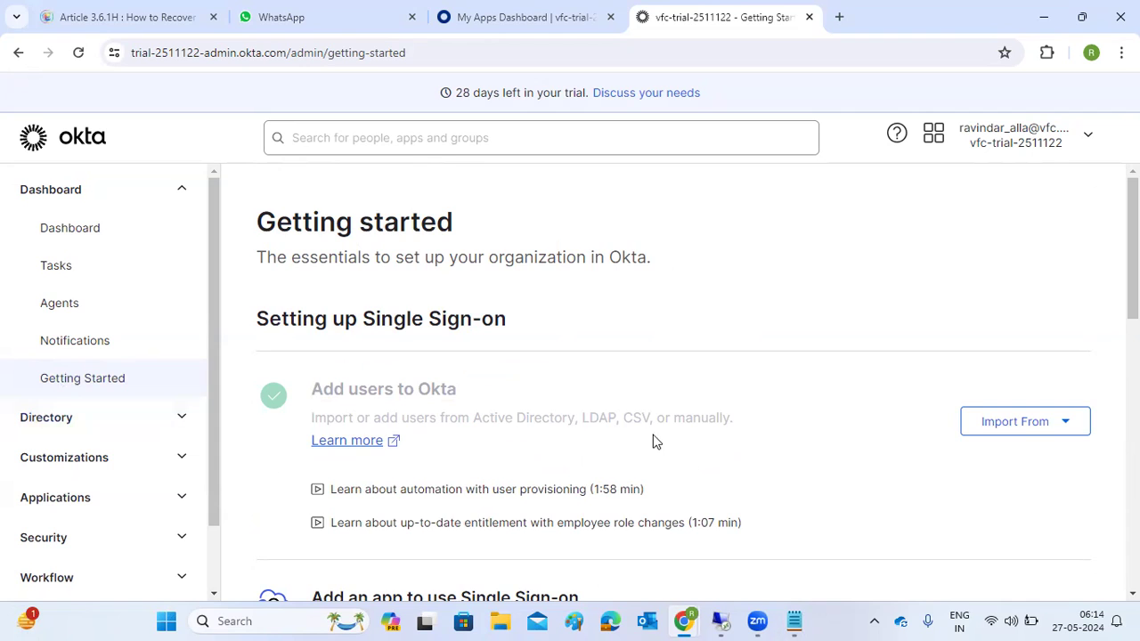
# Add an app for Single Sign-on by starting a new app integration with SAML 2.0 as the sign-in method
pyautogui.scroll(-4, 773, 443)
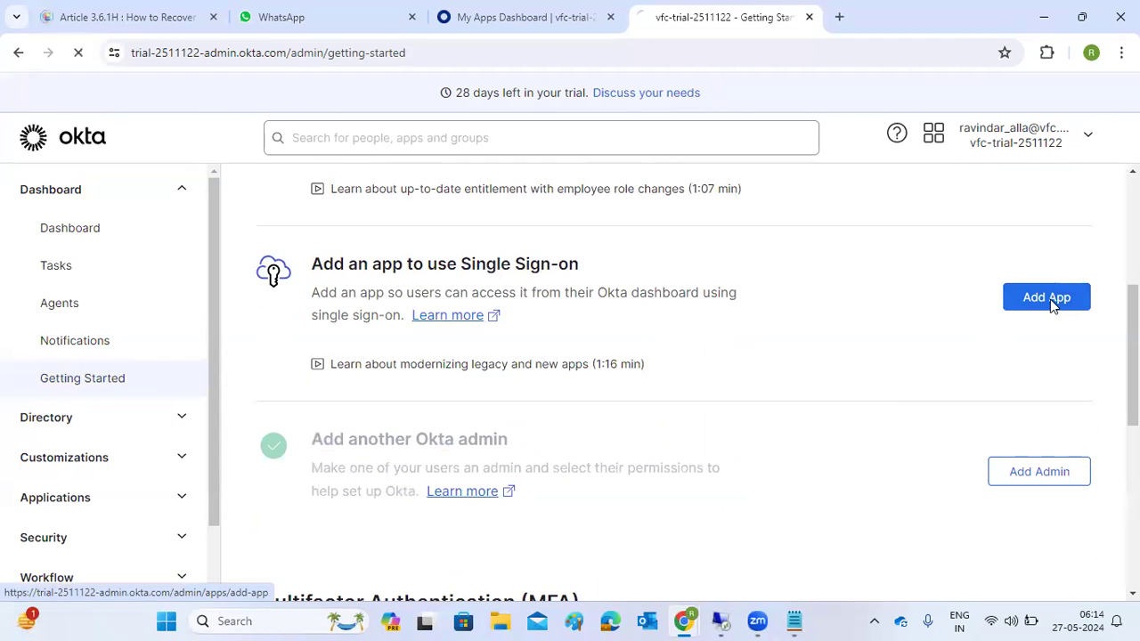
pyautogui.click(1050, 299)
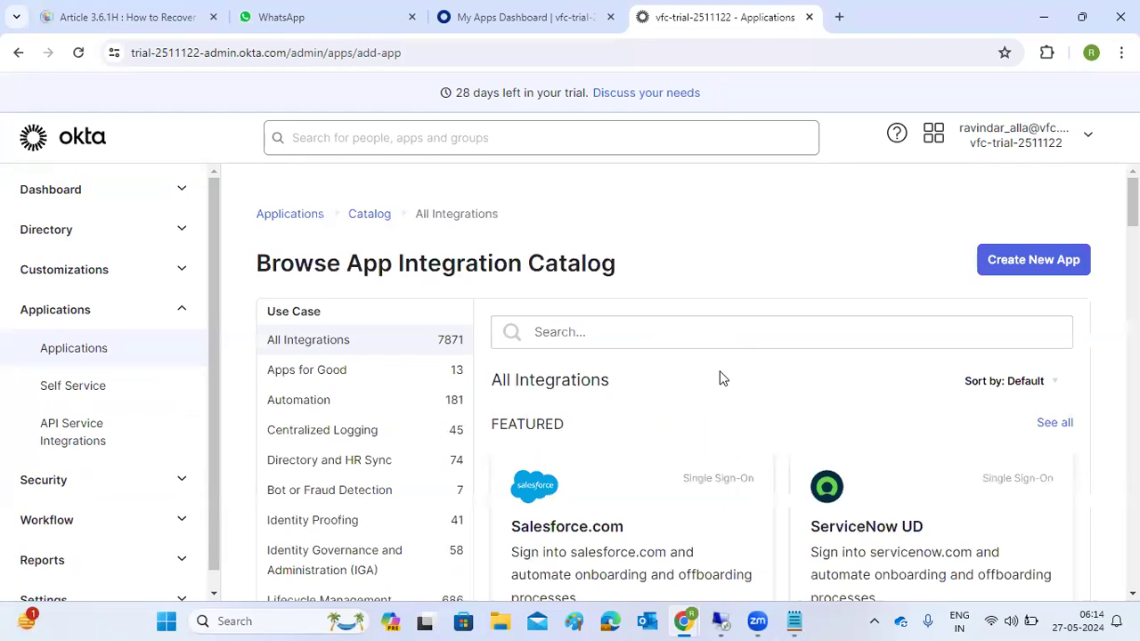
pyautogui.click(1013, 261)
pyautogui.click(506, 276)
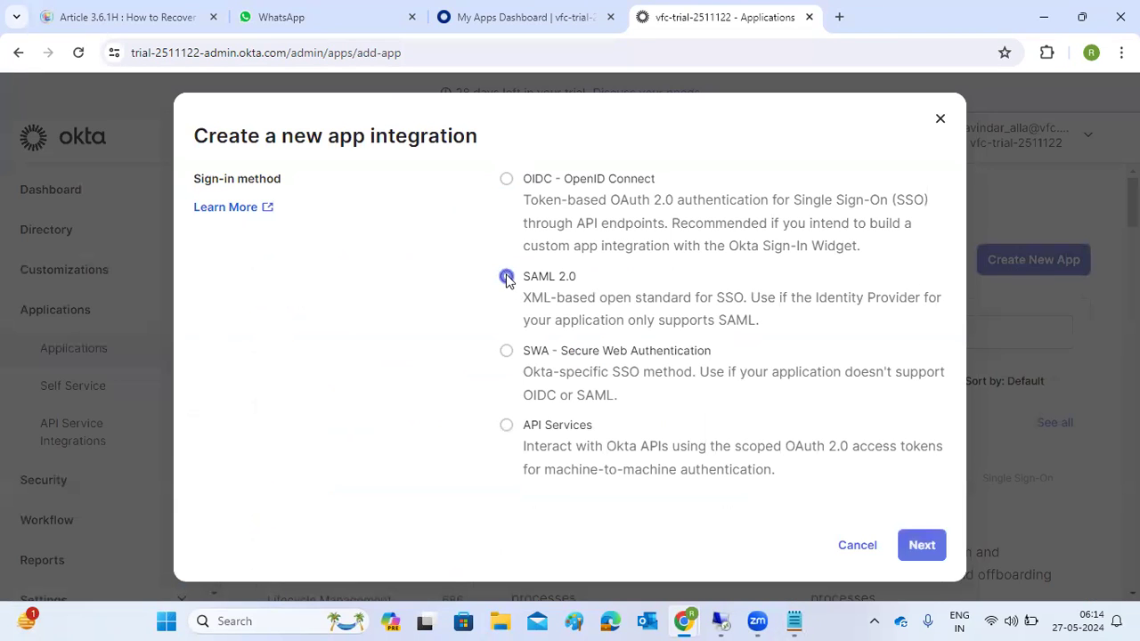
pyautogui.click(922, 545)
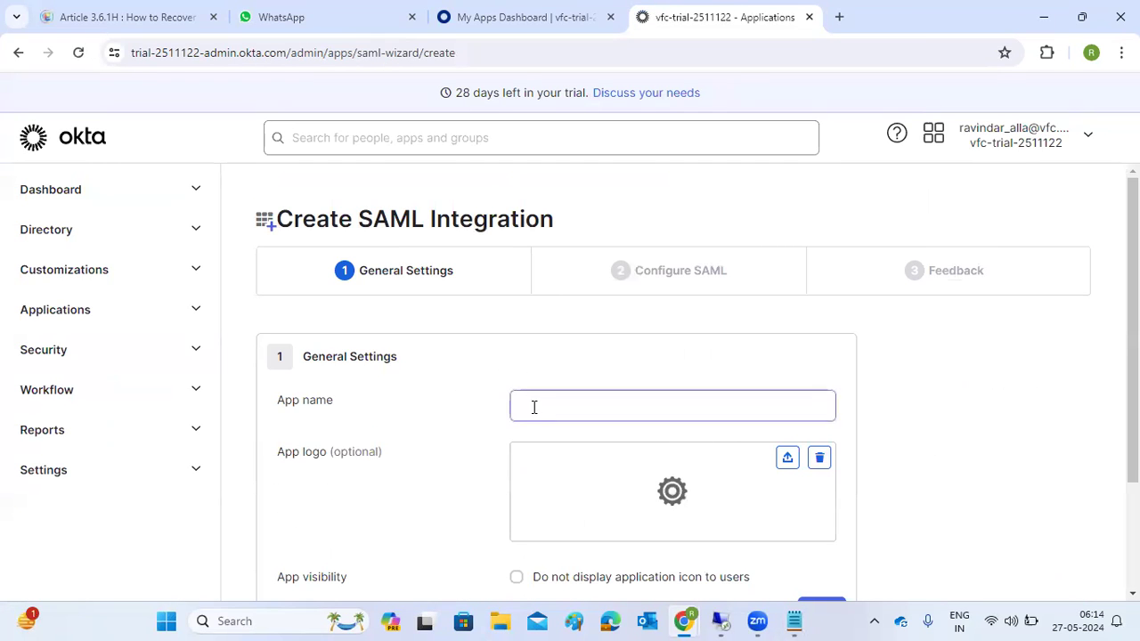
# Name the new SAML app "SAP BTP -OKTA" and proceed to the Configure SAML stage
pyautogui.click(535, 410)
pyautogui.write('SAP')
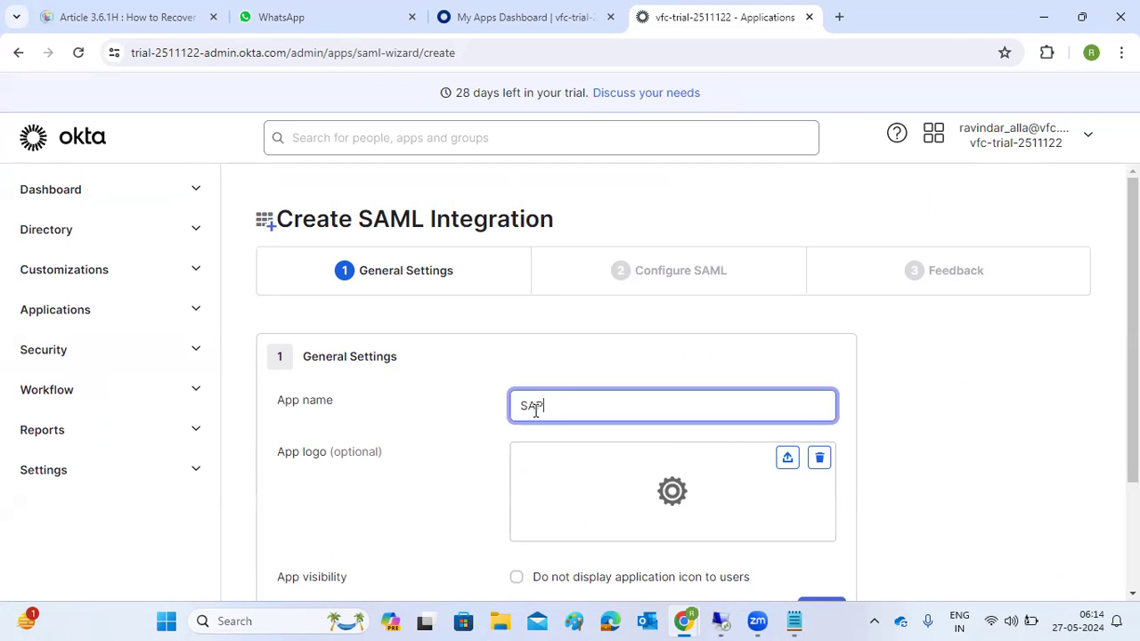
pyautogui.write(' BTP -OKTA')
pyautogui.scroll(-1, 525, 489)
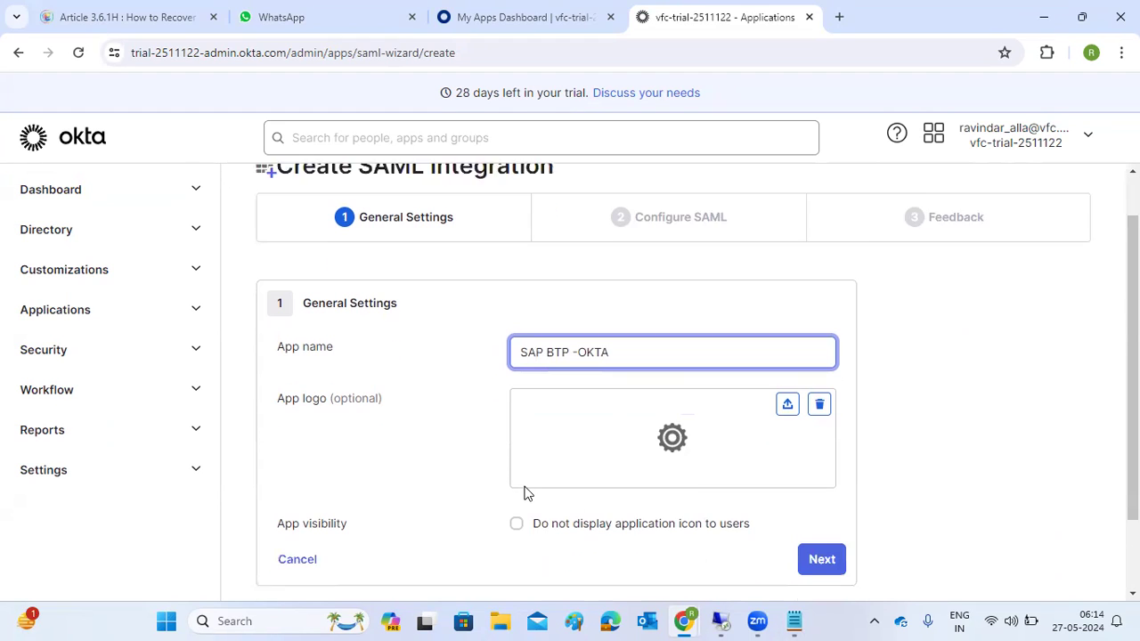
pyautogui.click(815, 531)
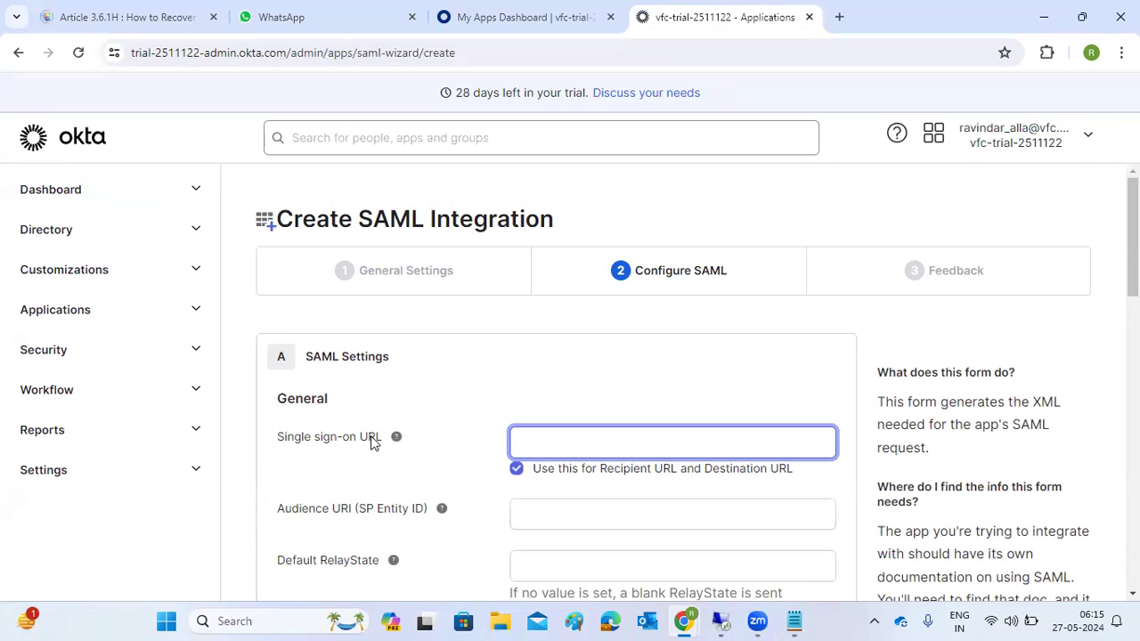
pyautogui.moveTo(304, 437); pyautogui.dragTo(389, 447)
pyautogui.moveTo(392, 442)
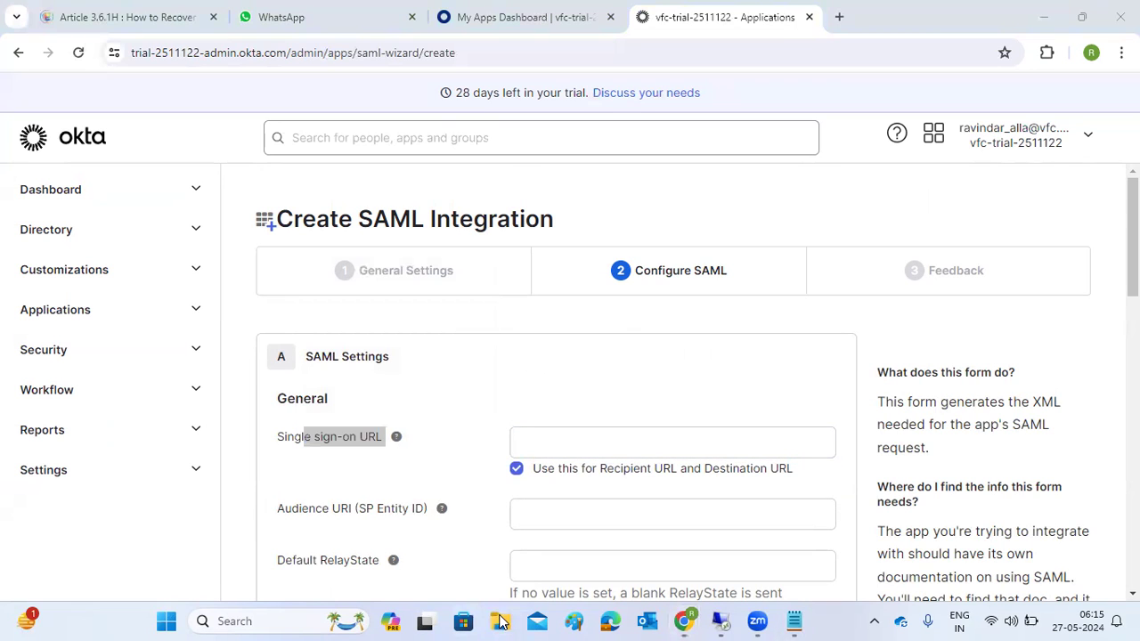
pyautogui.press('super+e')
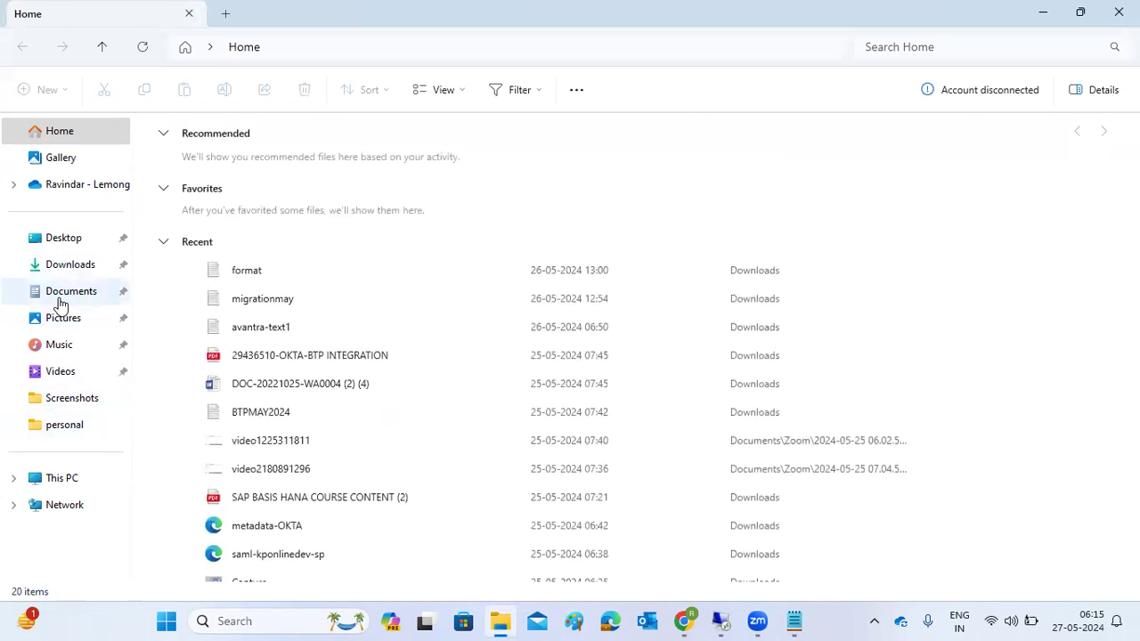
pyautogui.click(63, 267)
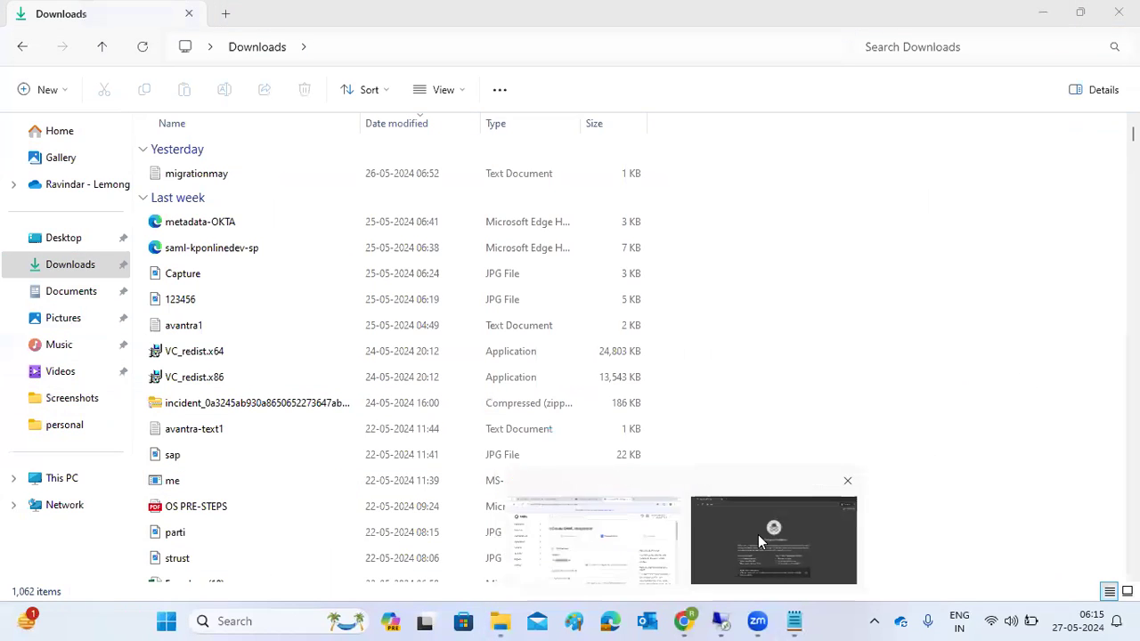
pyautogui.click(758, 534)
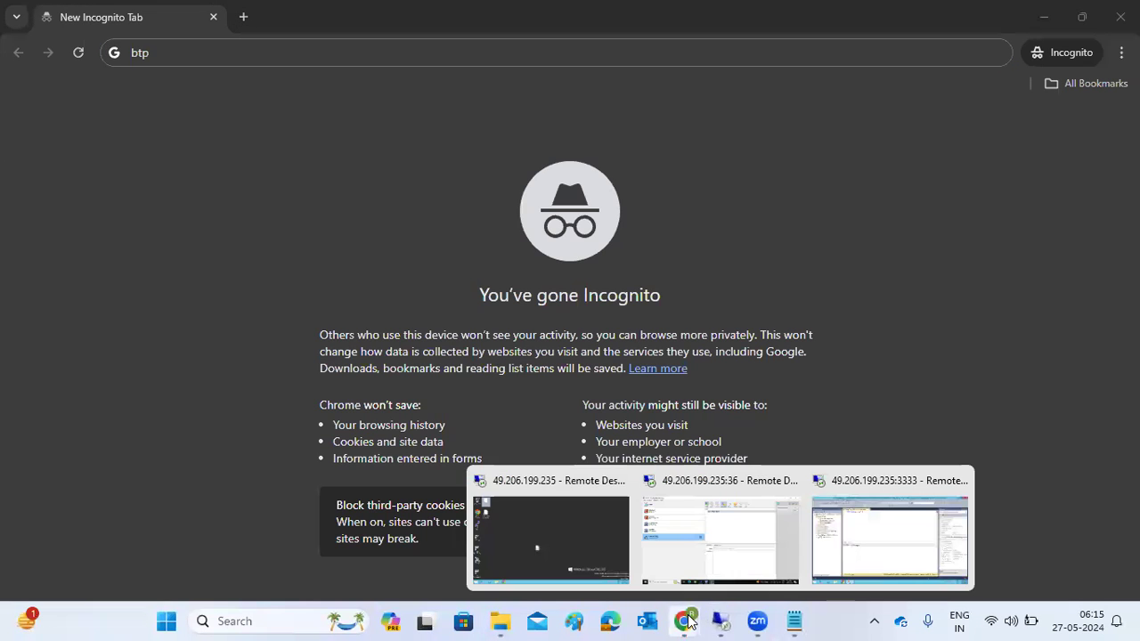
pyautogui.moveTo(687, 620)
pyautogui.click(594, 545)
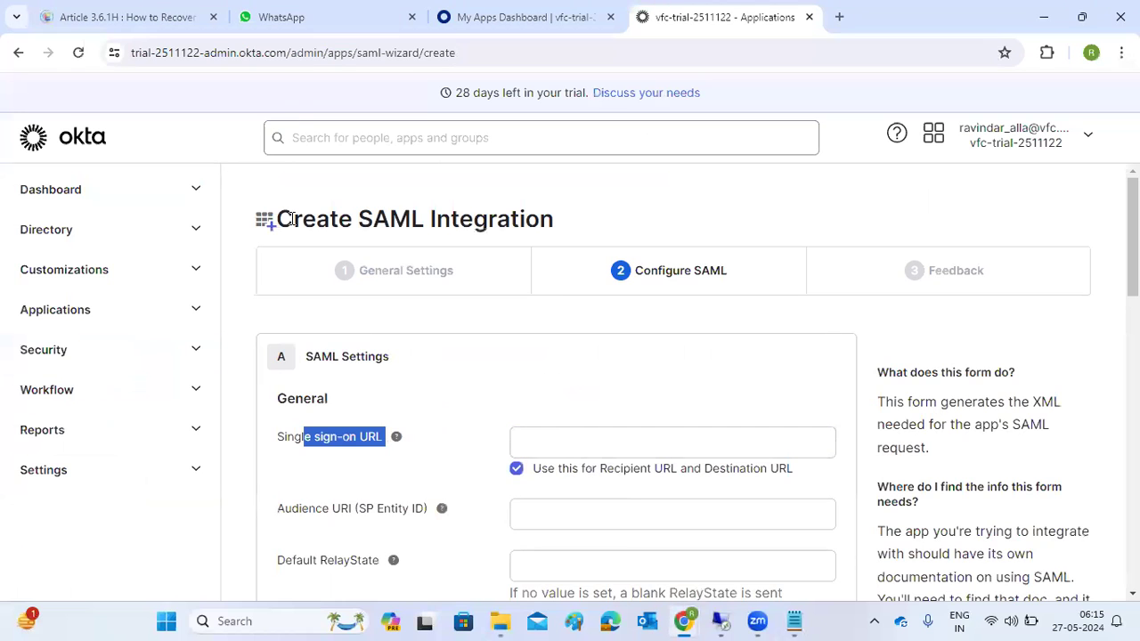
pyautogui.click(495, 9)
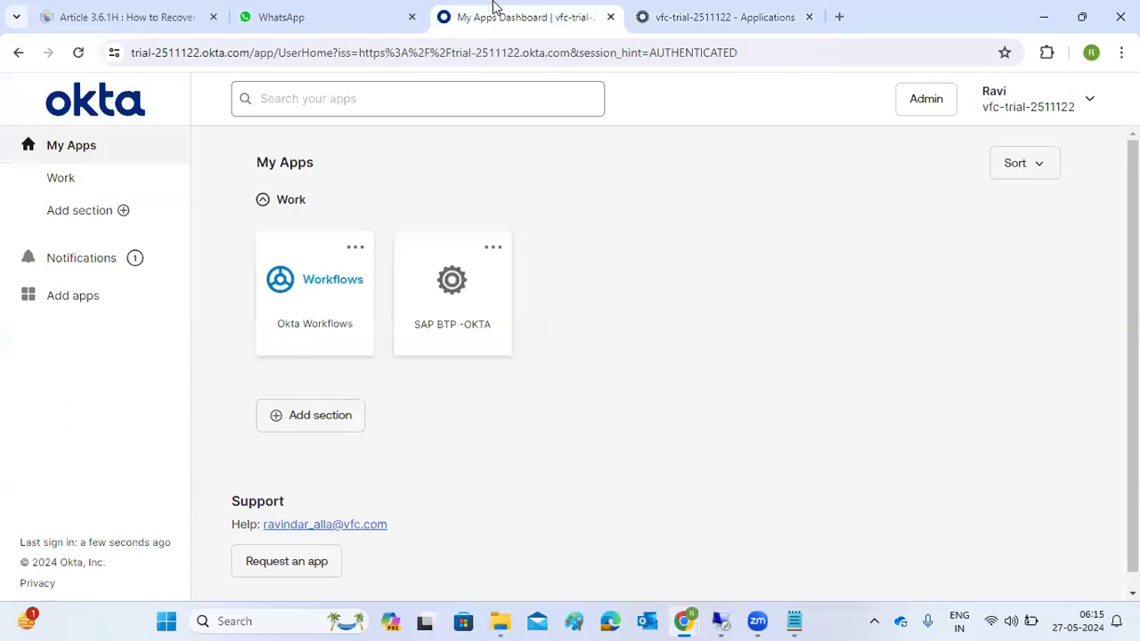
pyautogui.click(635, 14)
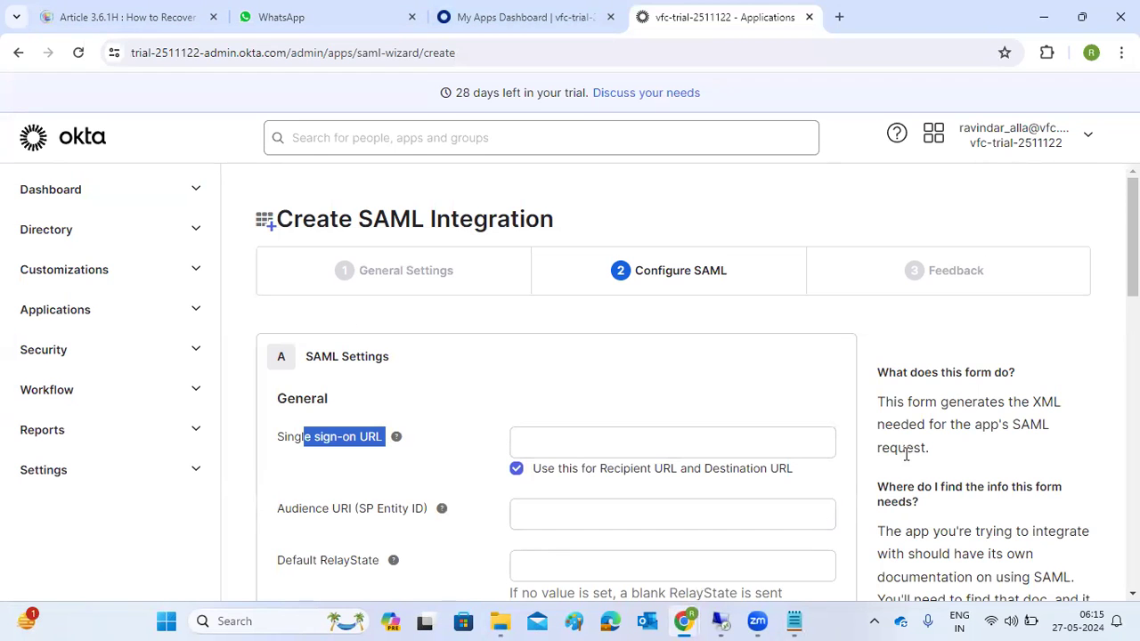
# Switch to the Incognito browser window and open the SAP BTP Trial site from the address suggestions for "BT"
pyautogui.moveTo(686, 620)
pyautogui.click(771, 548)
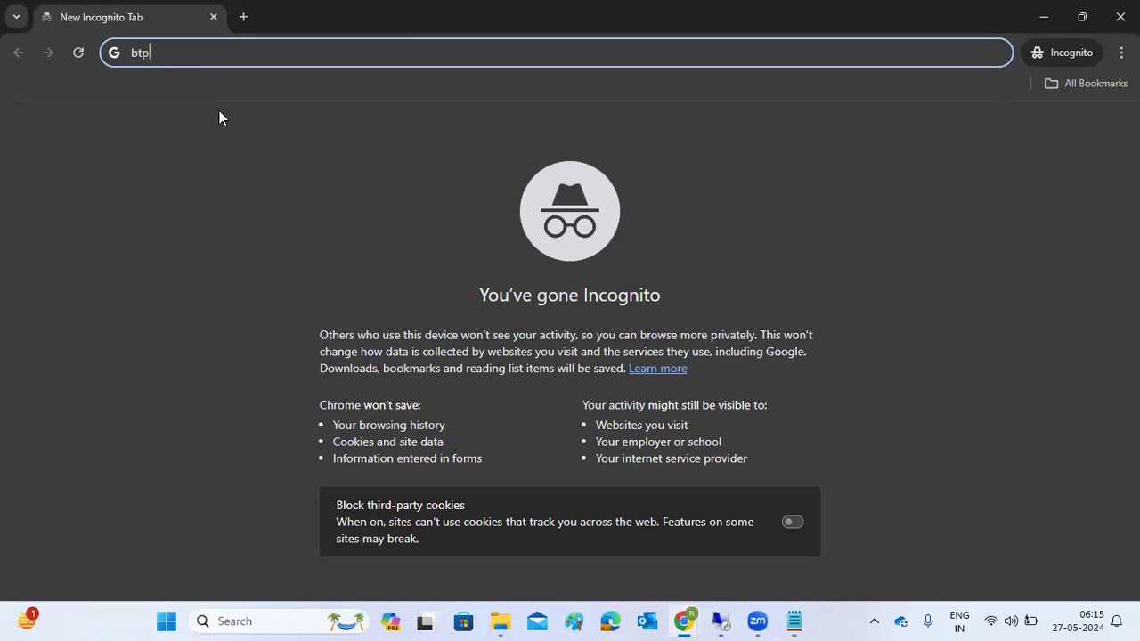
pyautogui.write('tra')
pyautogui.hotkey('ctrl', 'a')
pyautogui.write('BTP tra')
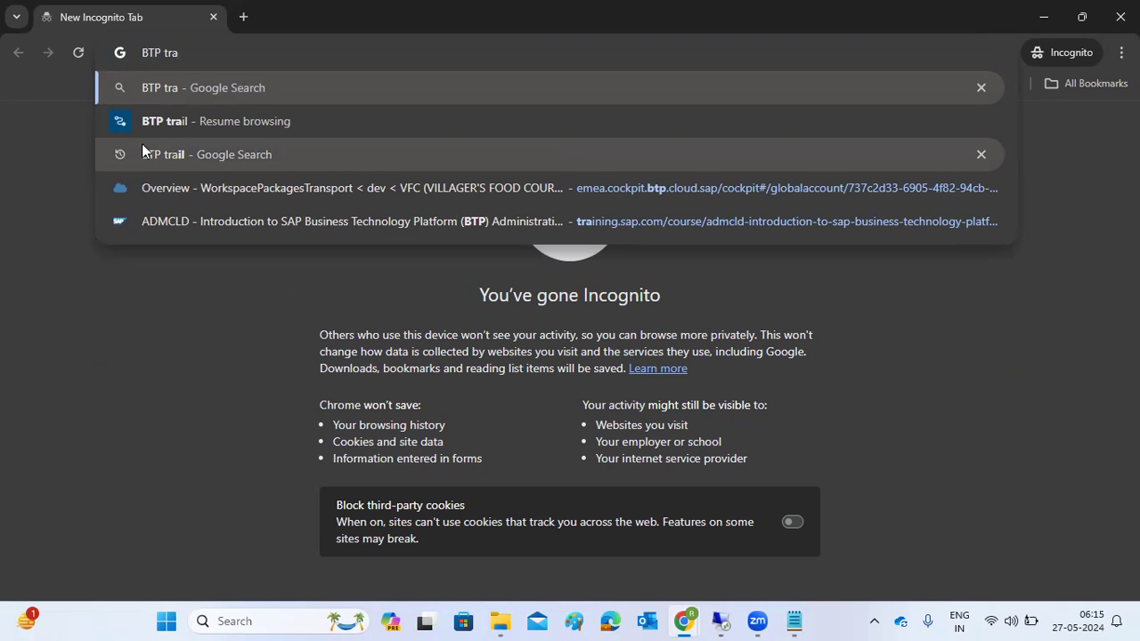
pyautogui.hotkey('ctrl', 'a')
pyautogui.write('BT')
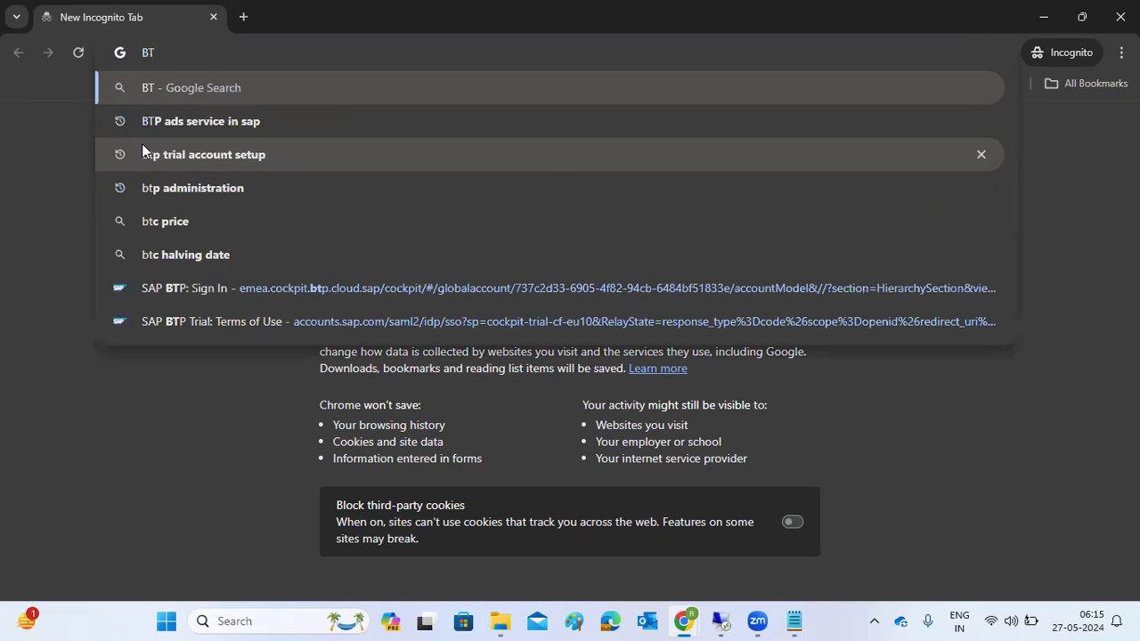
pyautogui.click(193, 329)
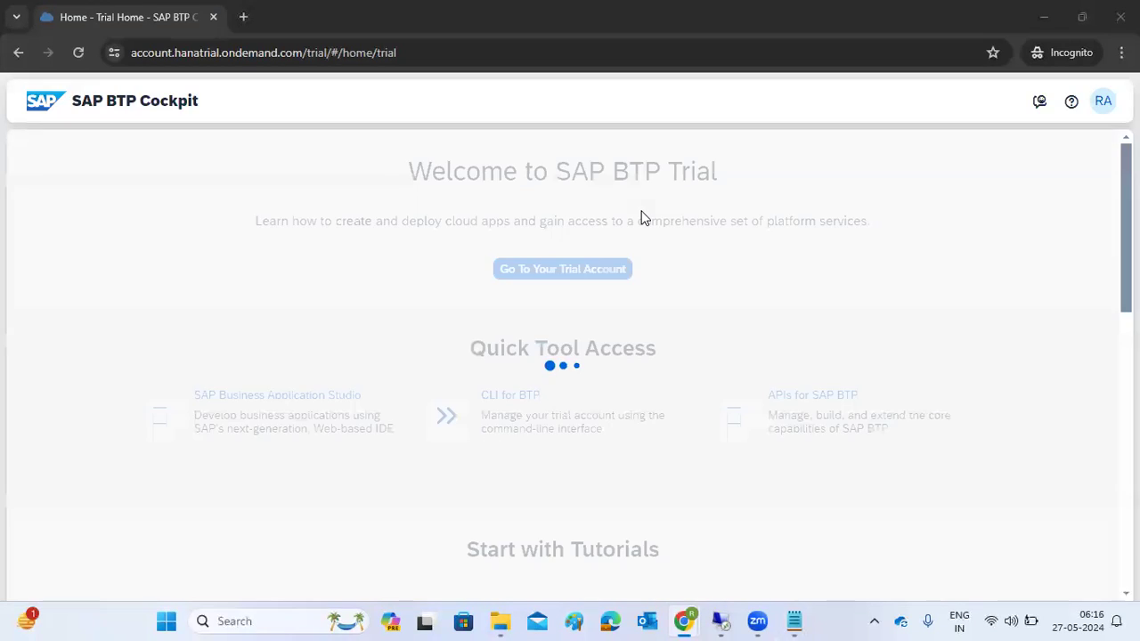
# Go to the SAP BTP trial account and open the DEV subaccount
pyautogui.click(583, 266)
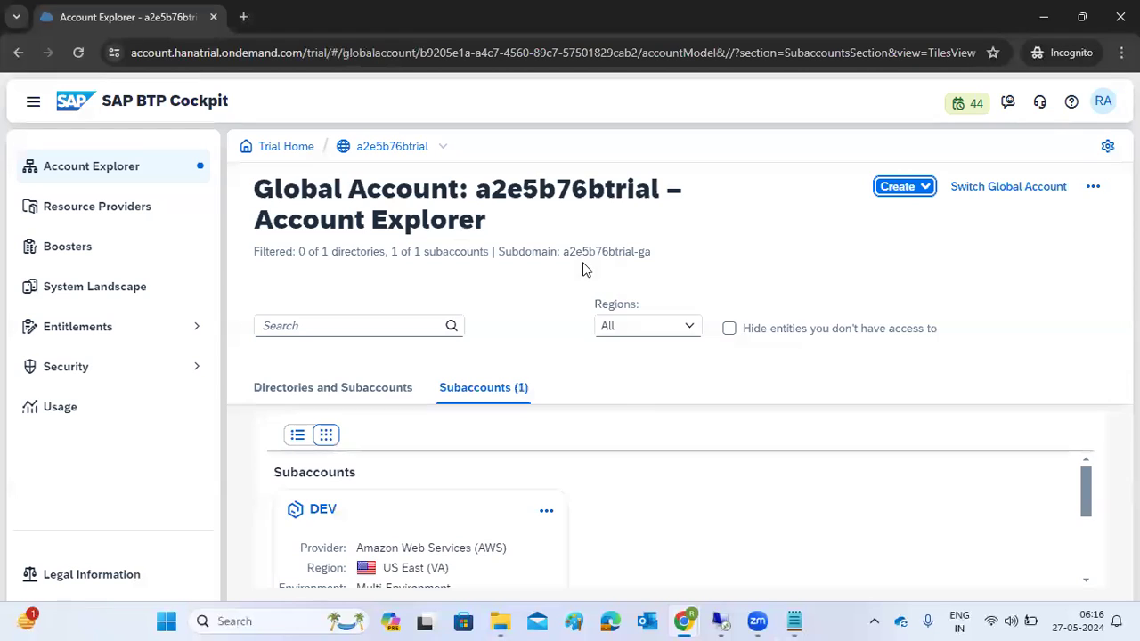
pyautogui.scroll(-5, 504, 471)
pyautogui.scroll(5, 484, 483)
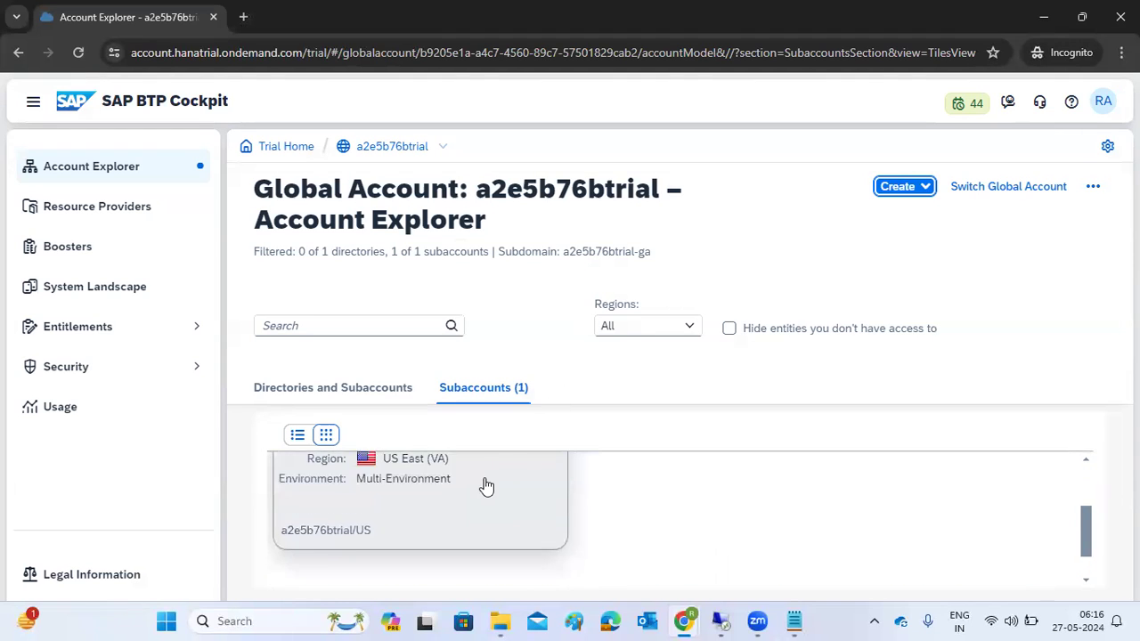
pyautogui.click(466, 511)
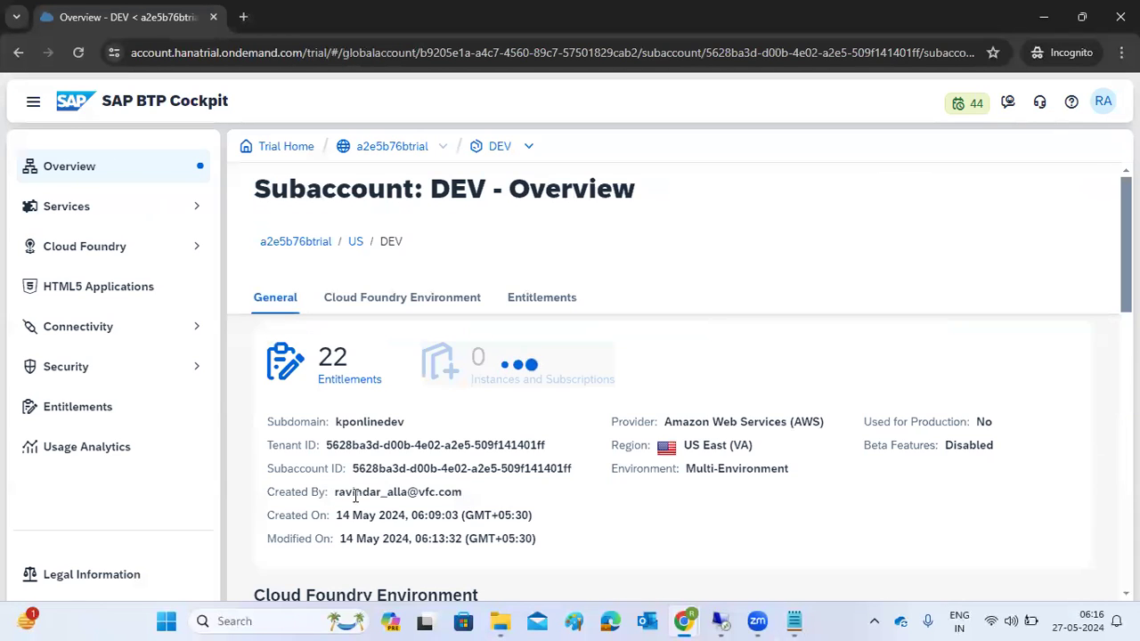
# Open the Trust Configuration page in the DEV subaccount's Security settings
pyautogui.click(67, 370)
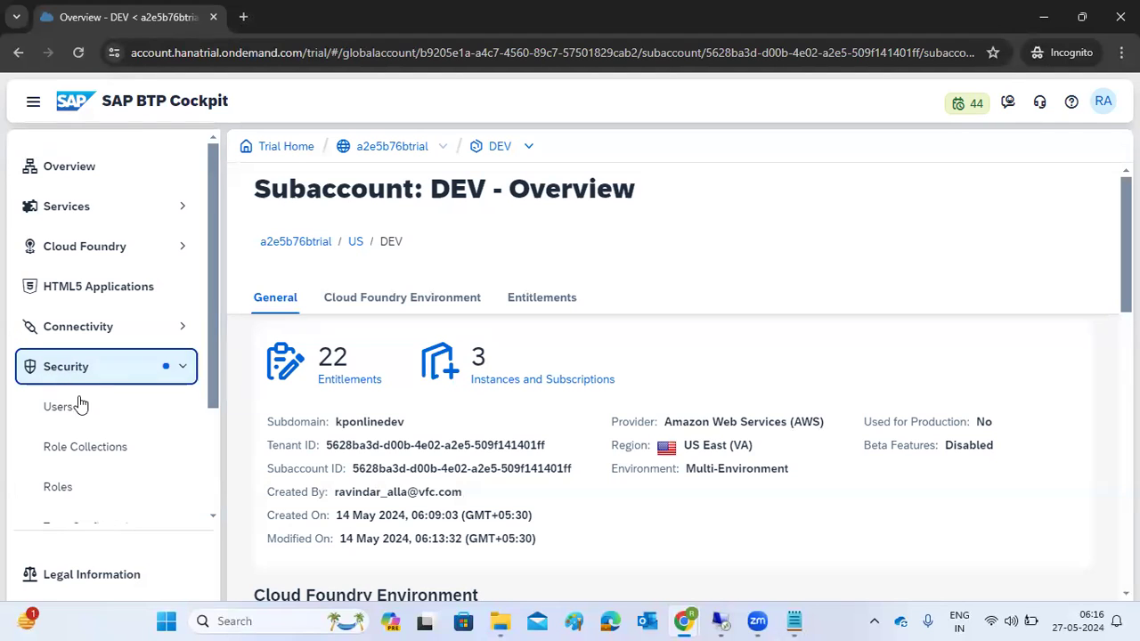
pyautogui.scroll(-3, 89, 454)
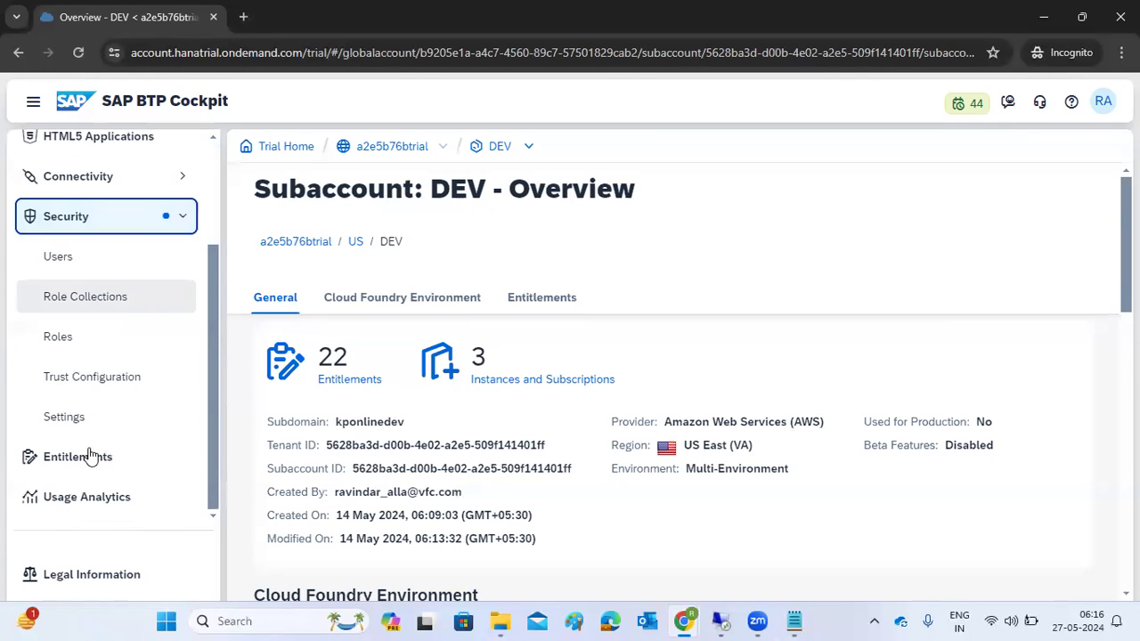
pyautogui.click(92, 388)
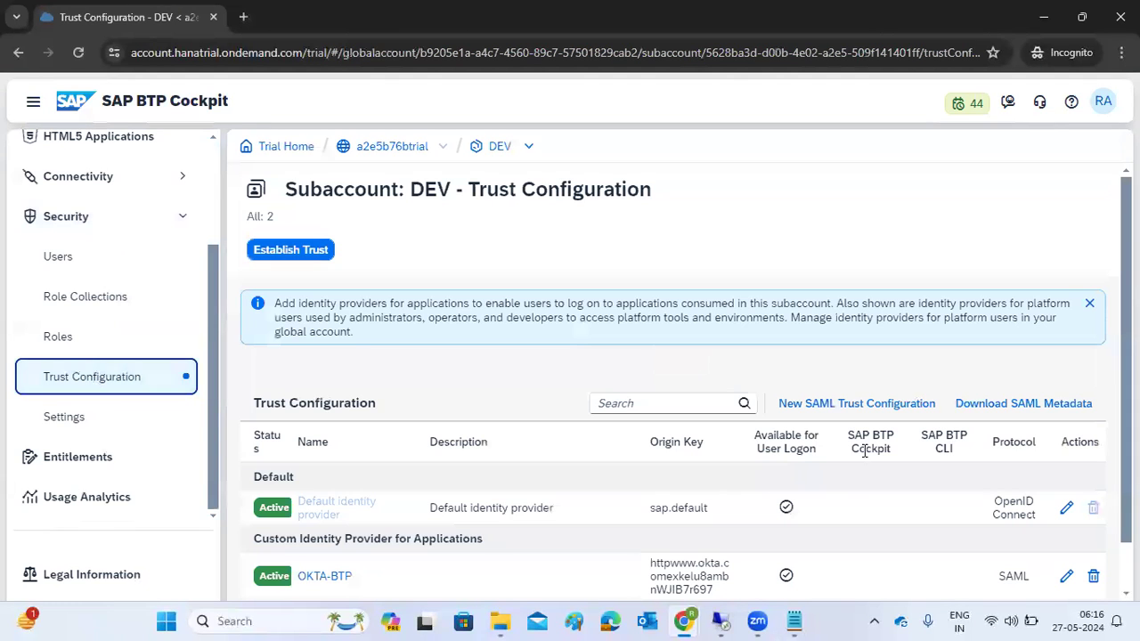
# Download the subaccount's SAML metadata as saml-kponlinedev-sp (1).xml to Downloads and open the file, dismissing the restore-pages offer
pyautogui.click(1060, 406)
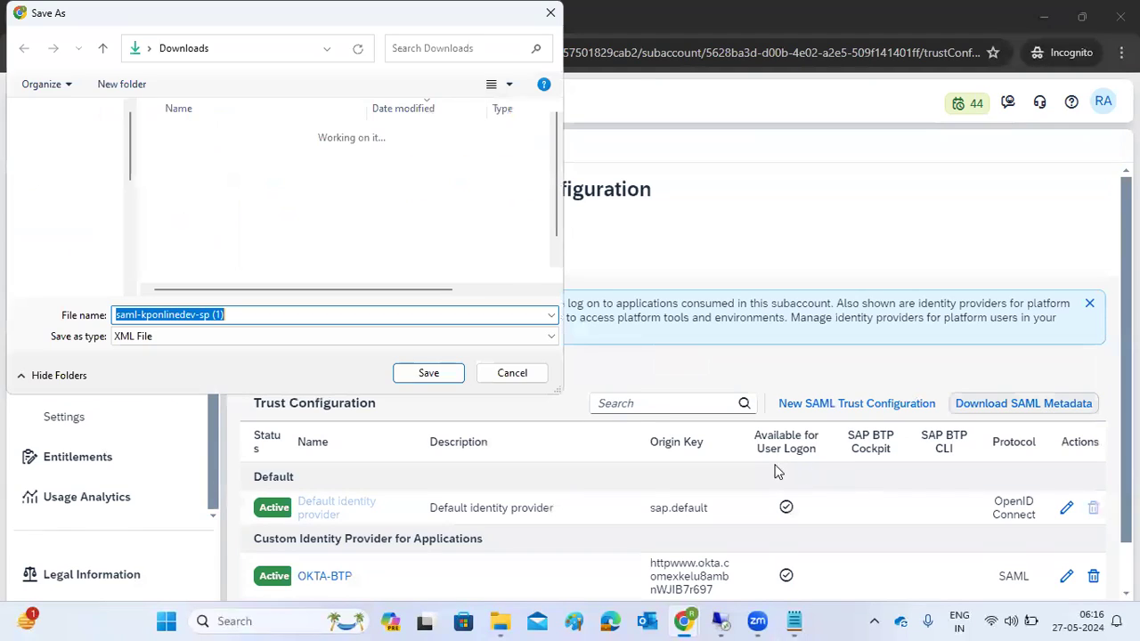
pyautogui.click(414, 374)
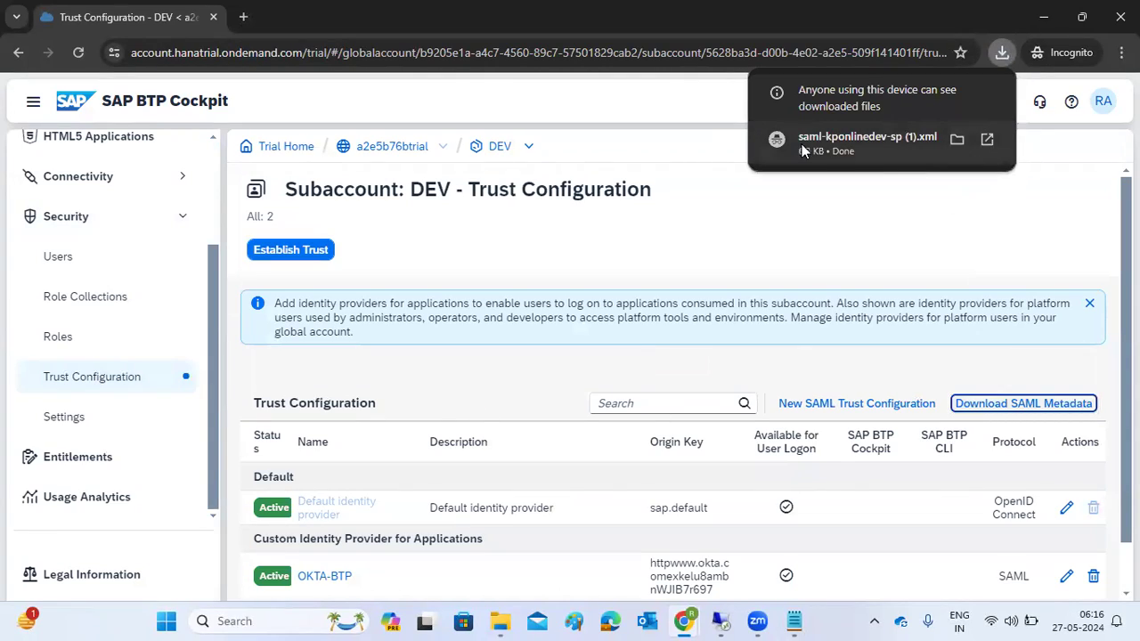
pyautogui.click(819, 141)
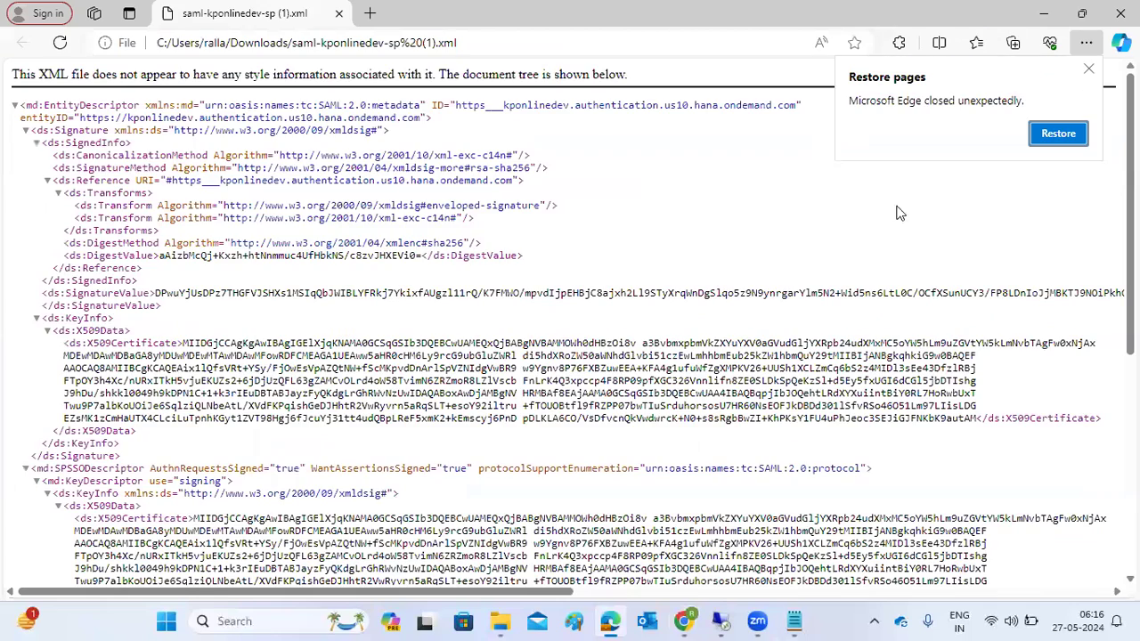
pyautogui.click(1088, 69)
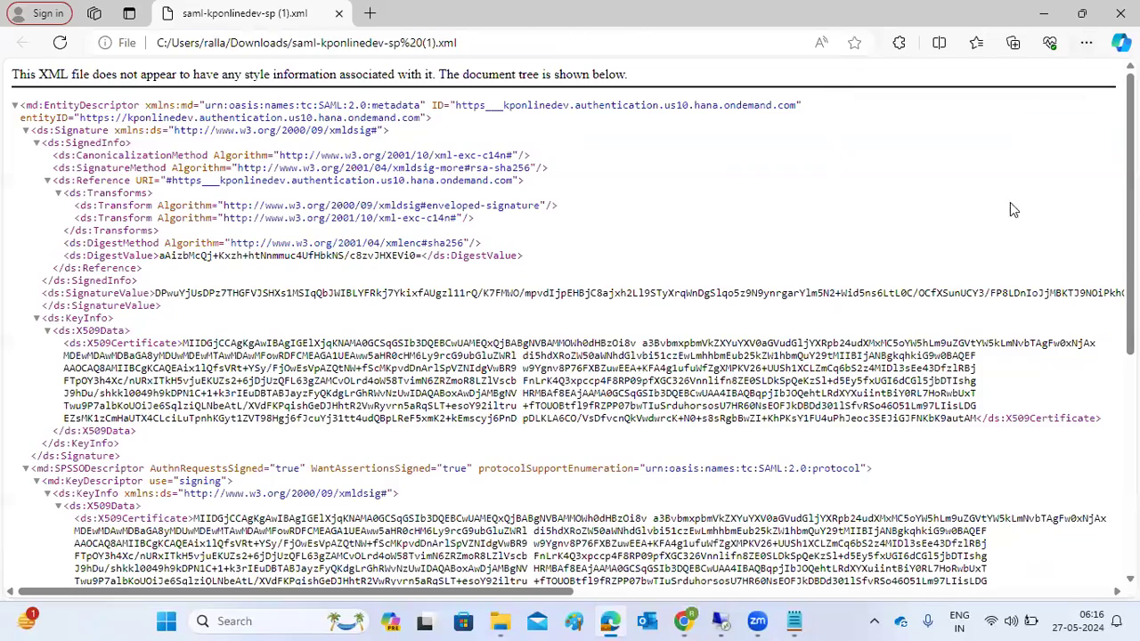
# Review the service endpoints at the end of the SAML metadata and the Single sign-on URL field in Okta's Configure SAML form
pyautogui.scroll(-5, 567, 471)
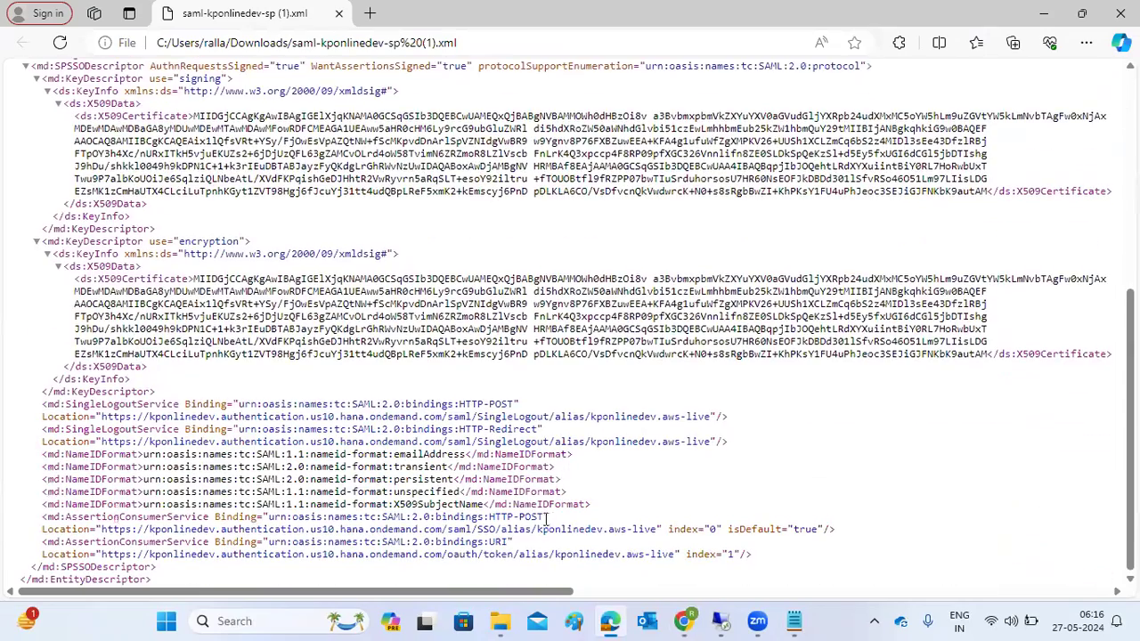
pyautogui.moveTo(683, 620)
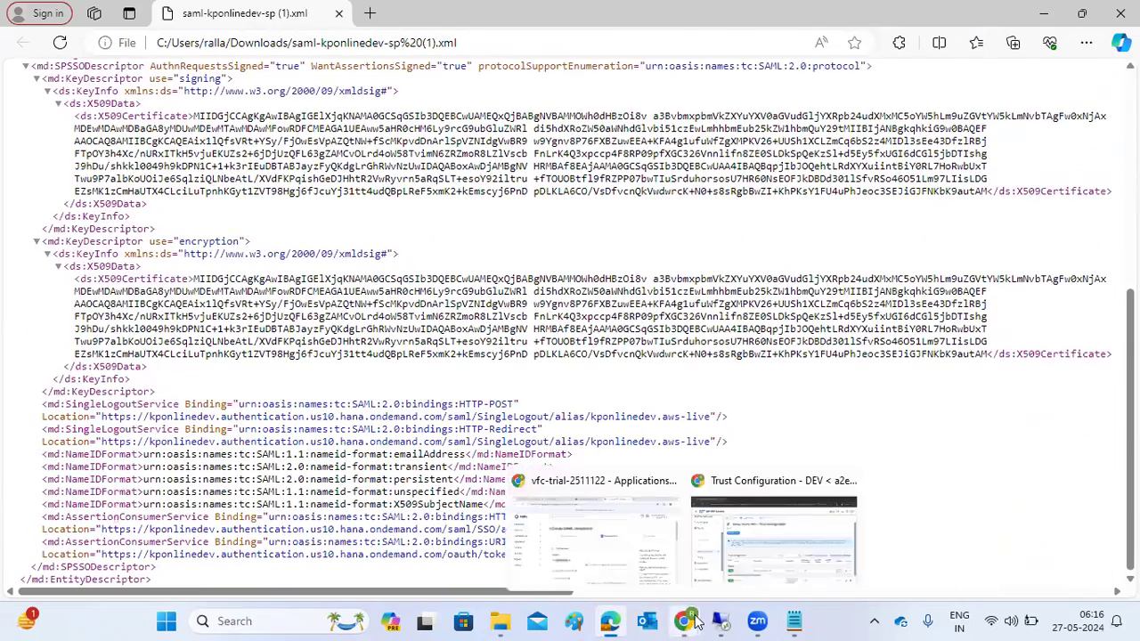
pyautogui.click(634, 543)
pyautogui.click(280, 437)
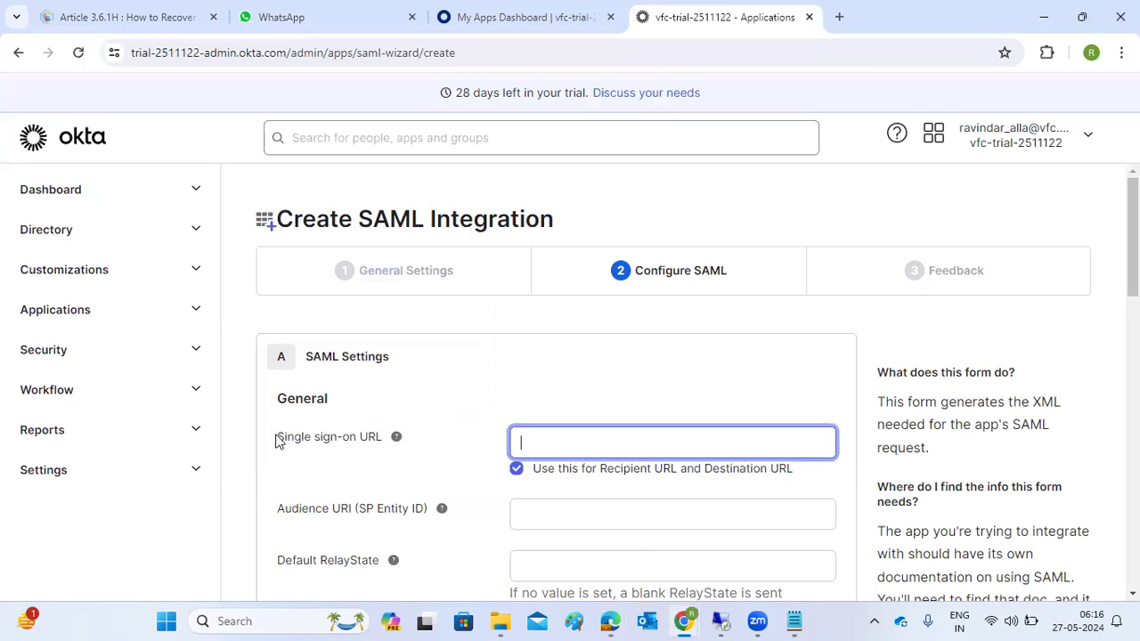
pyautogui.moveTo(275, 438); pyautogui.dragTo(377, 443)
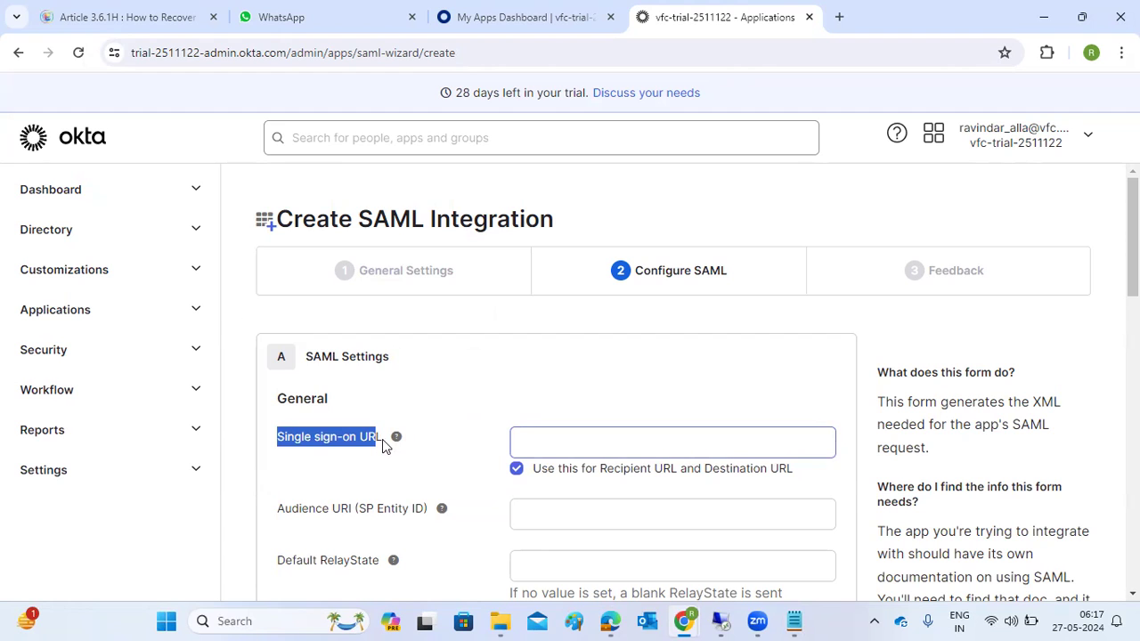
pyautogui.moveTo(690, 621)
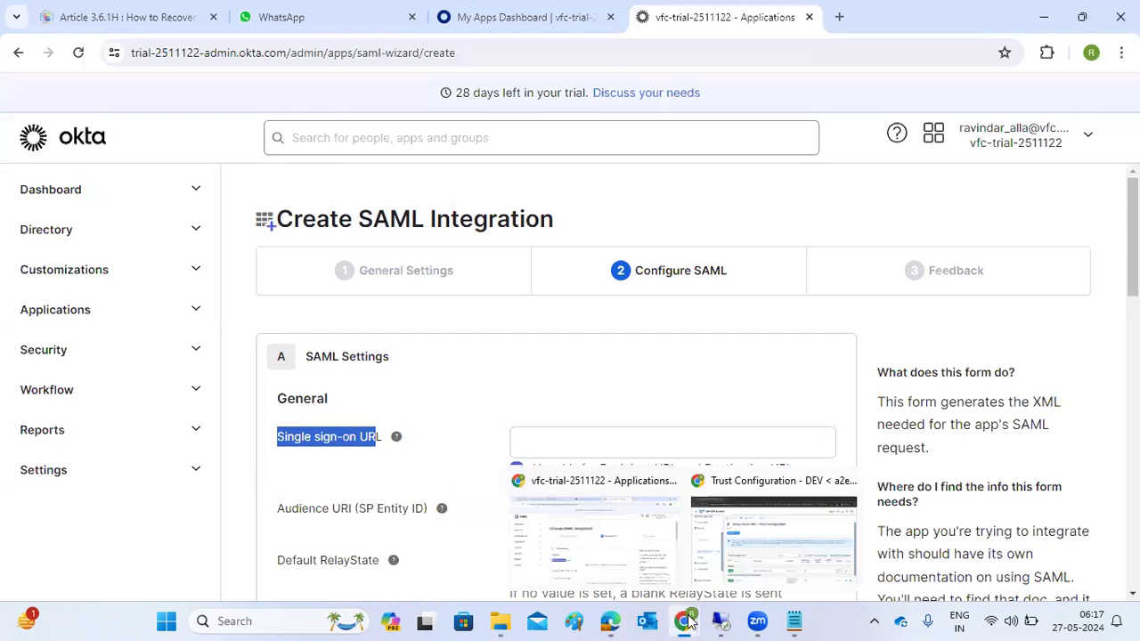
pyautogui.click(754, 542)
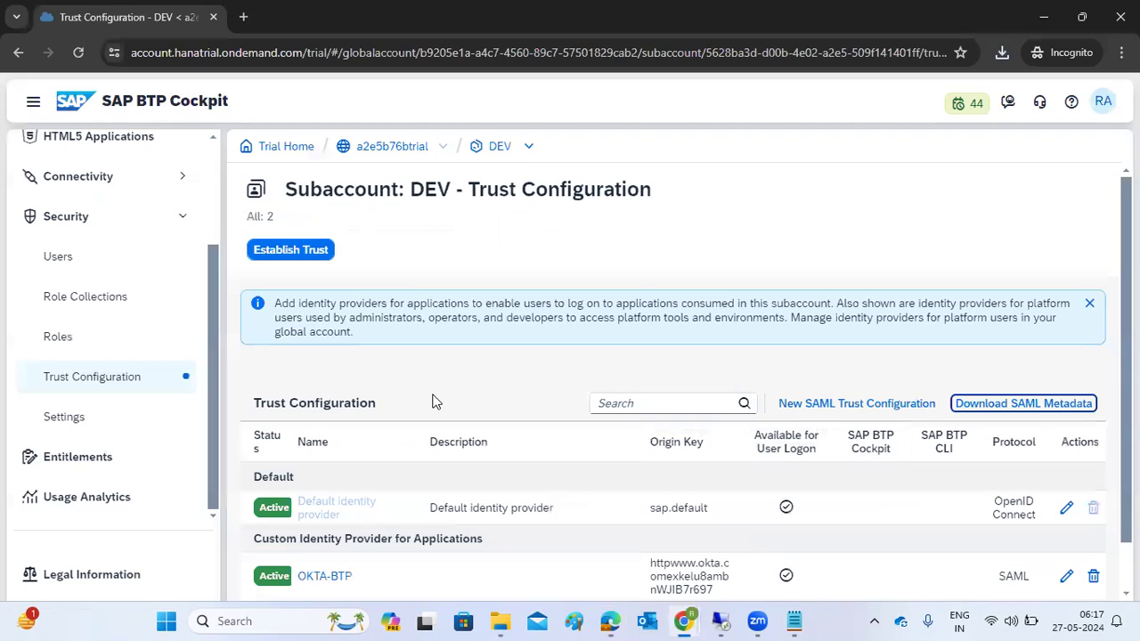
# Return to the SAML metadata in Edge and examine the bindings and locations of the SingleLogoutService and AssertionConsumerService entries
pyautogui.click(610, 621)
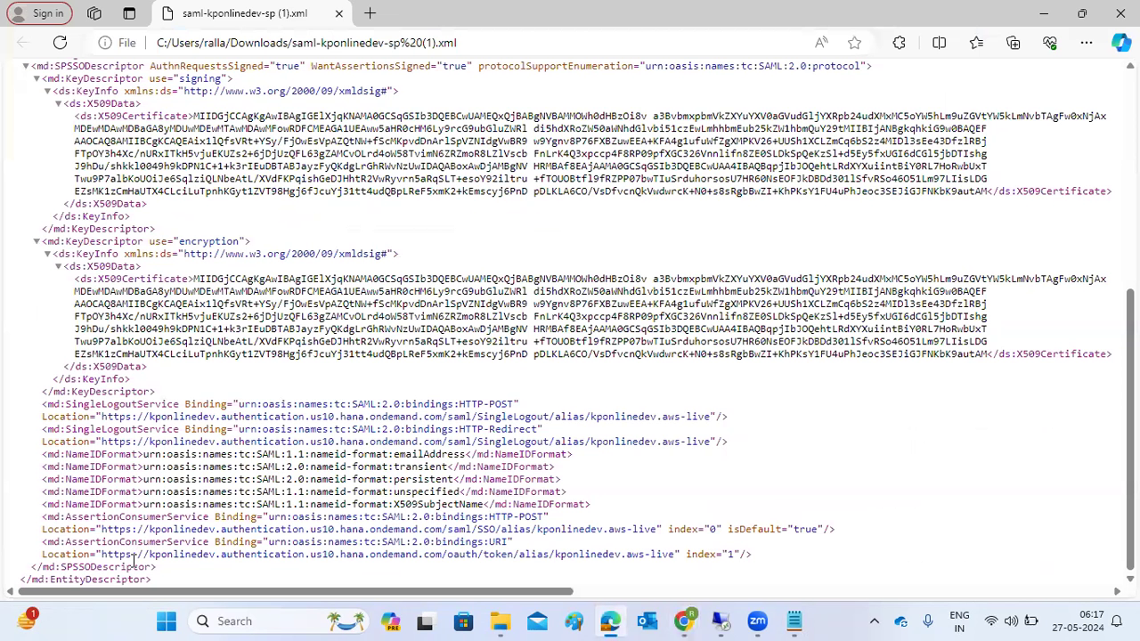
pyautogui.moveTo(87, 542); pyautogui.dragTo(378, 540)
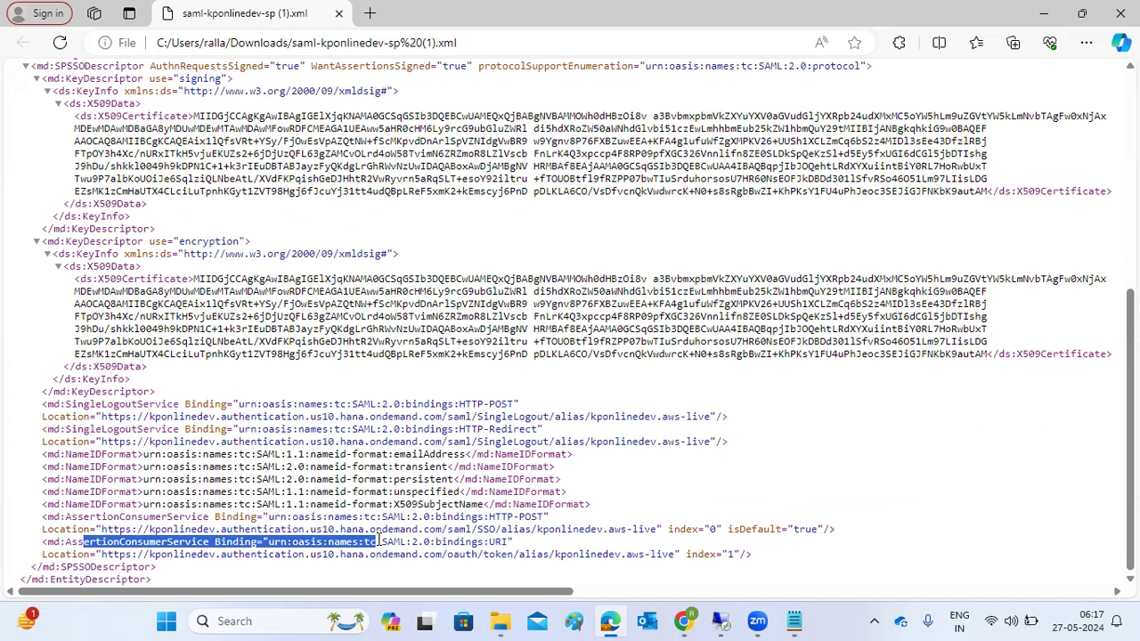
pyautogui.rightClick(379, 540)
pyautogui.click(163, 554)
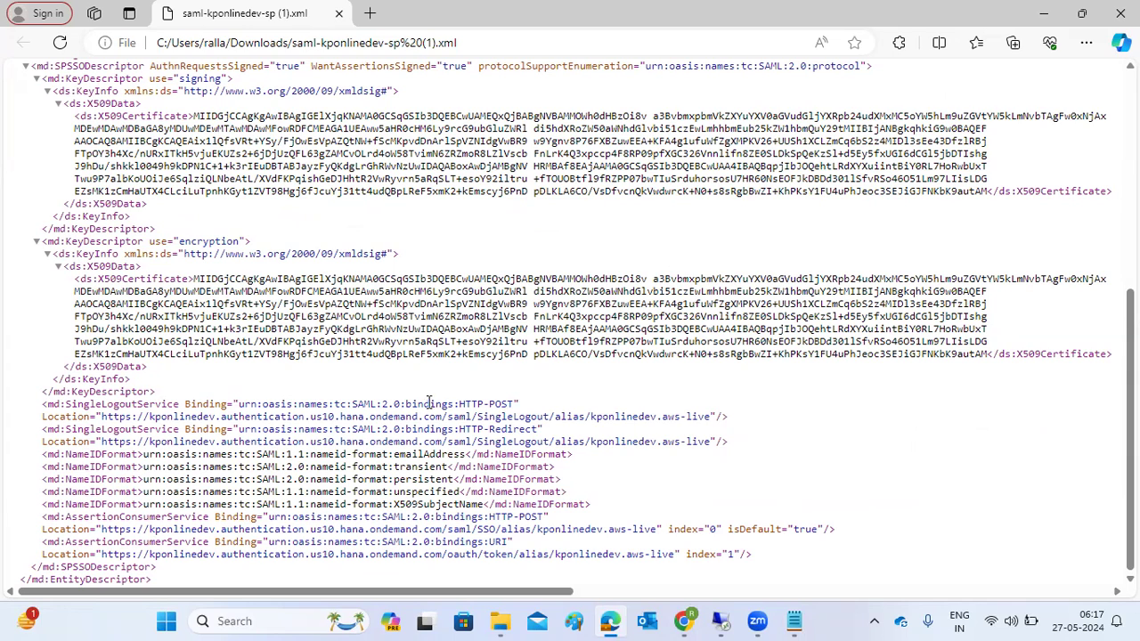
pyautogui.moveTo(425, 403); pyautogui.dragTo(508, 405)
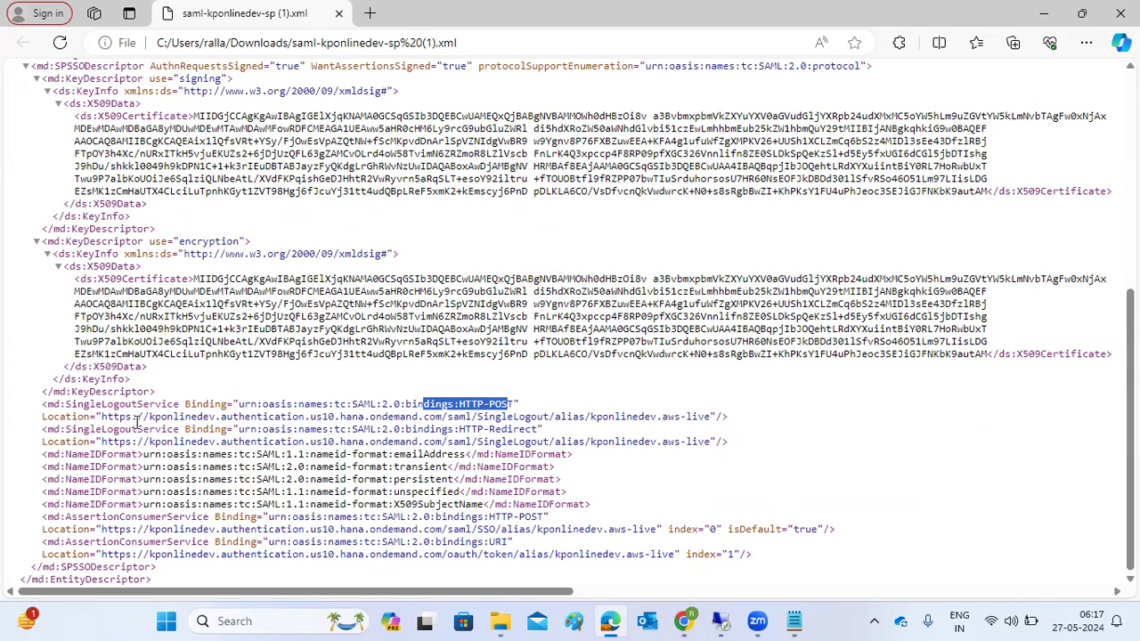
pyautogui.moveTo(101, 416); pyautogui.dragTo(141, 418)
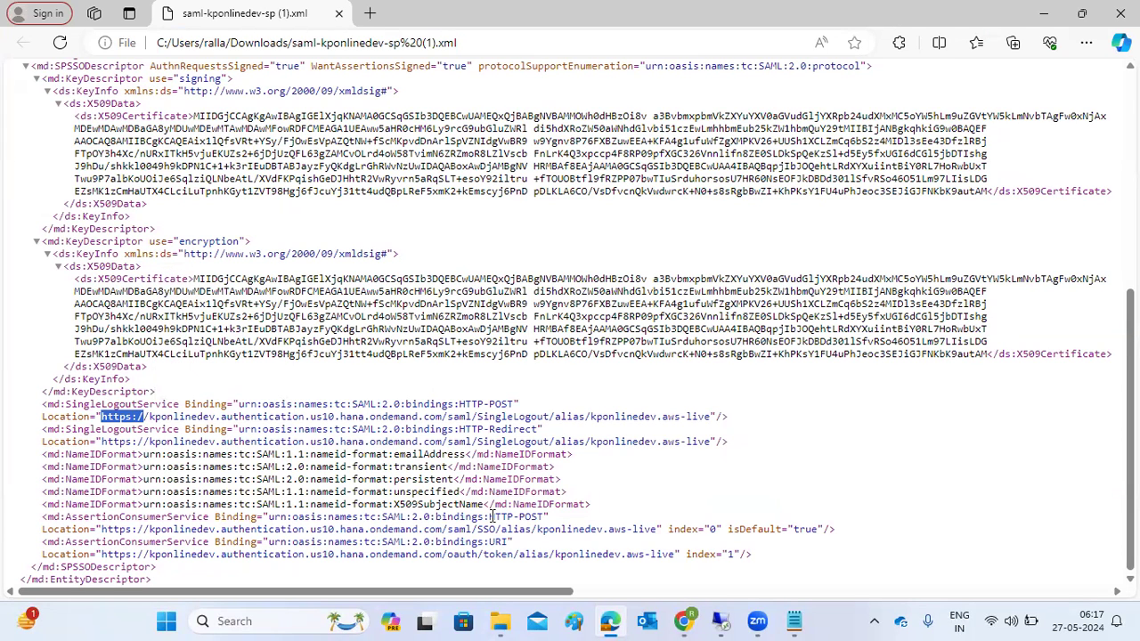
pyautogui.moveTo(490, 517); pyautogui.dragTo(546, 516)
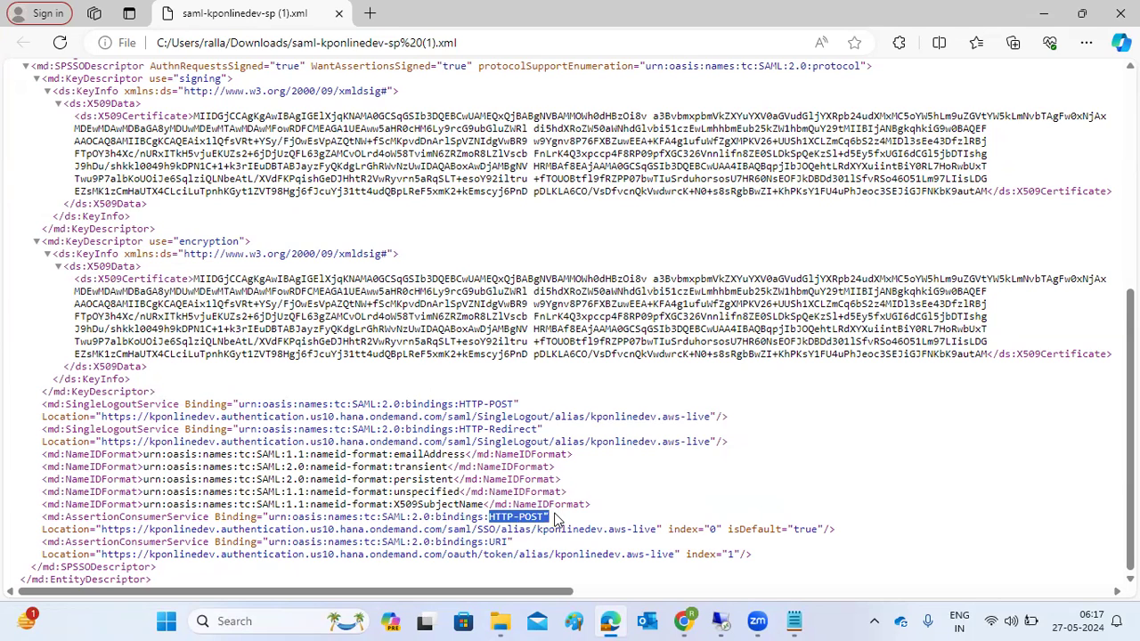
pyautogui.moveTo(97, 516); pyautogui.dragTo(541, 529)
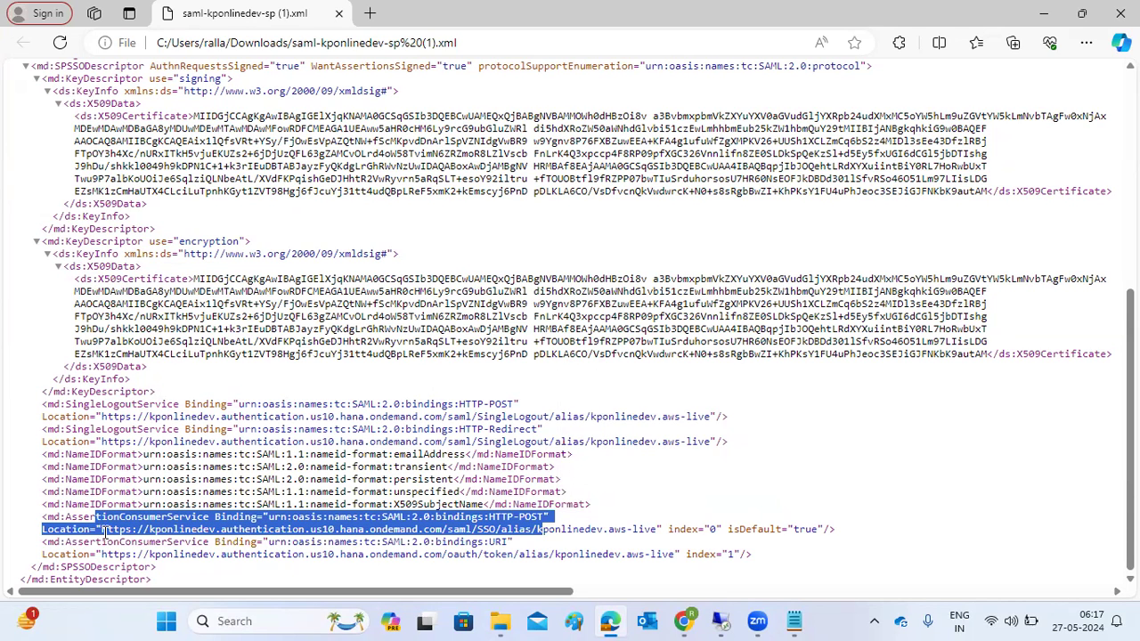
pyautogui.moveTo(101, 530); pyautogui.dragTo(657, 529)
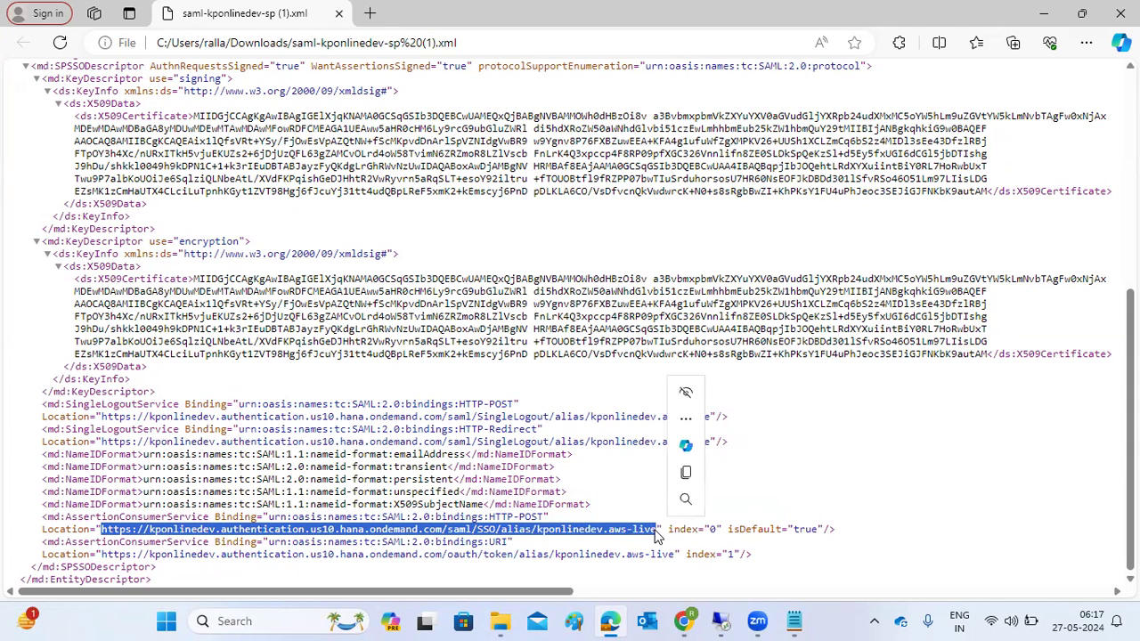
pyautogui.click(683, 620)
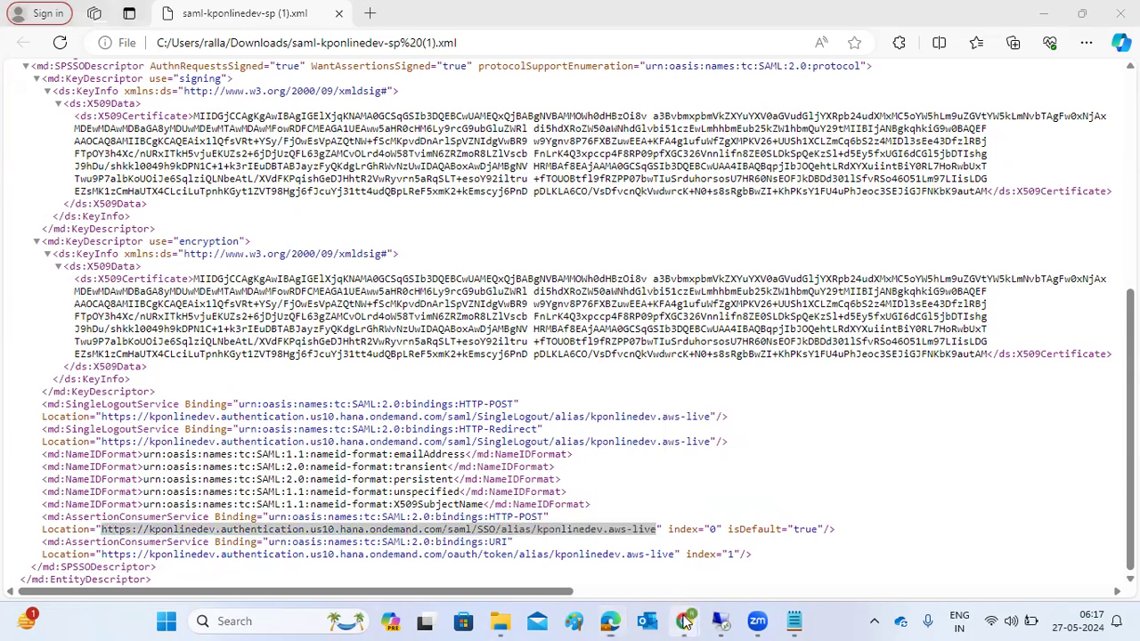
pyautogui.click(761, 550)
pyautogui.moveTo(679, 621)
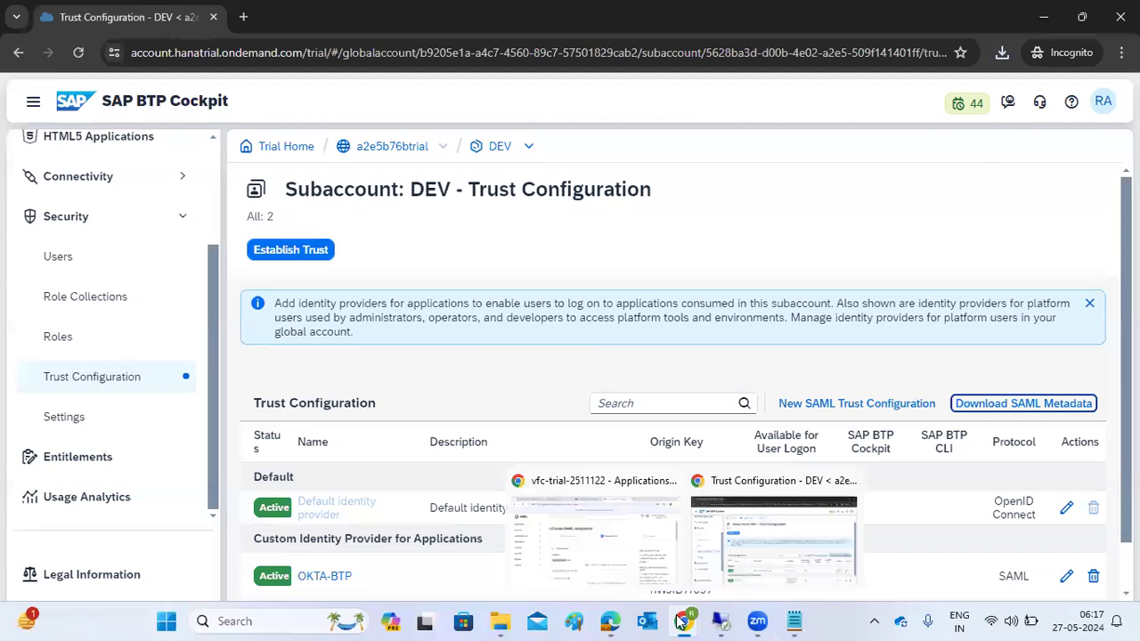
pyautogui.click(594, 534)
pyautogui.click(525, 442)
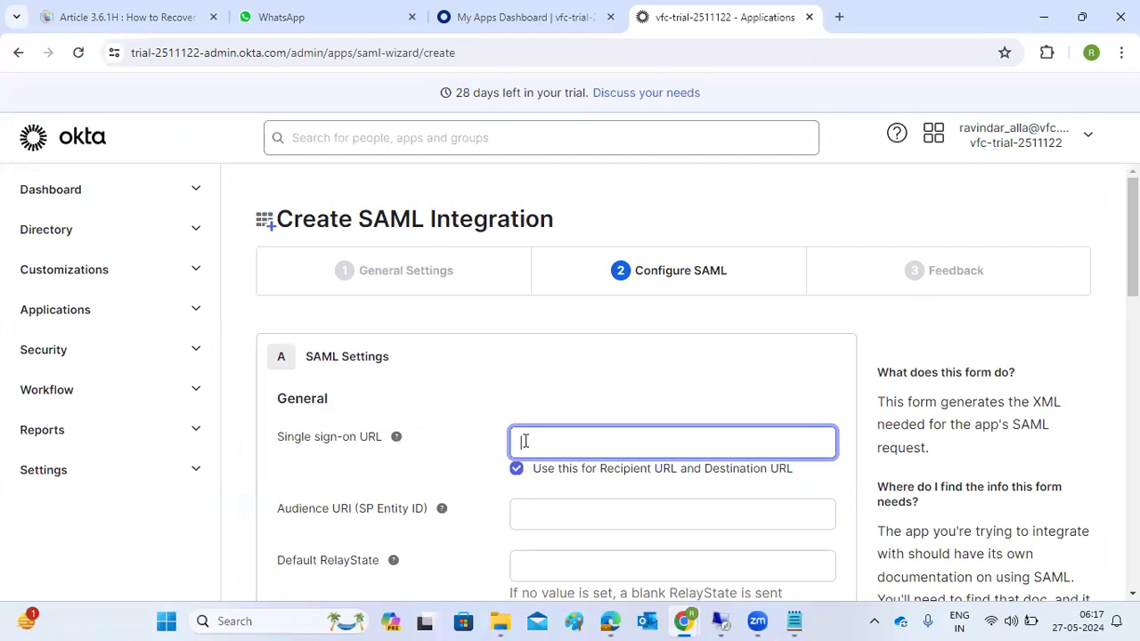
pyautogui.hotkey('ctrl', 'v')
pyautogui.scroll(-2, 537, 483)
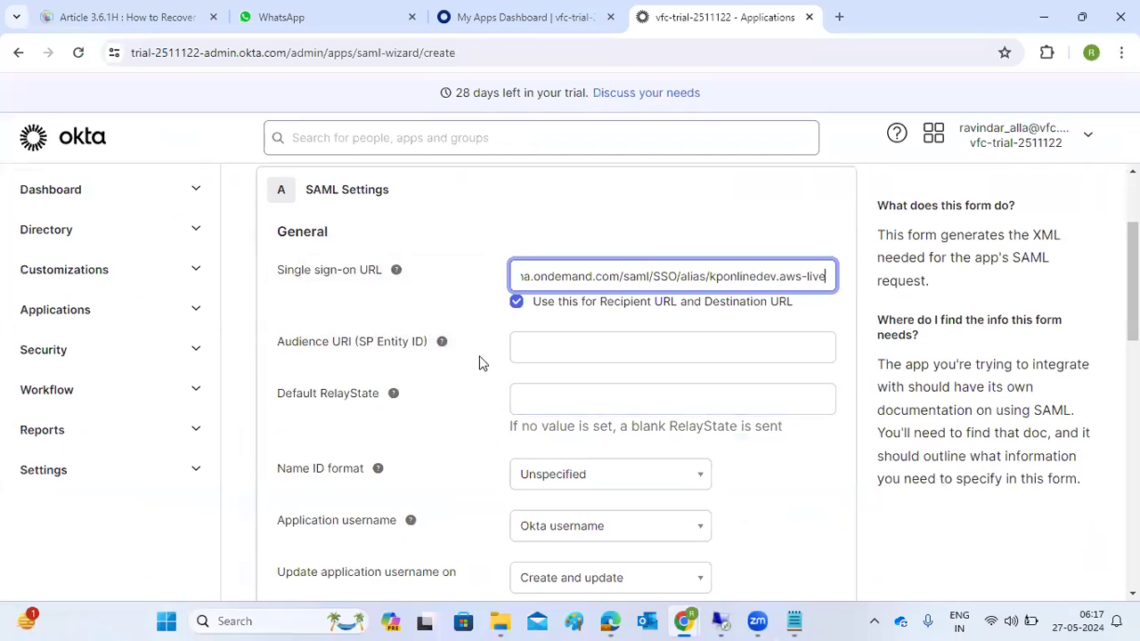
pyautogui.click(546, 352)
pyautogui.click(682, 620)
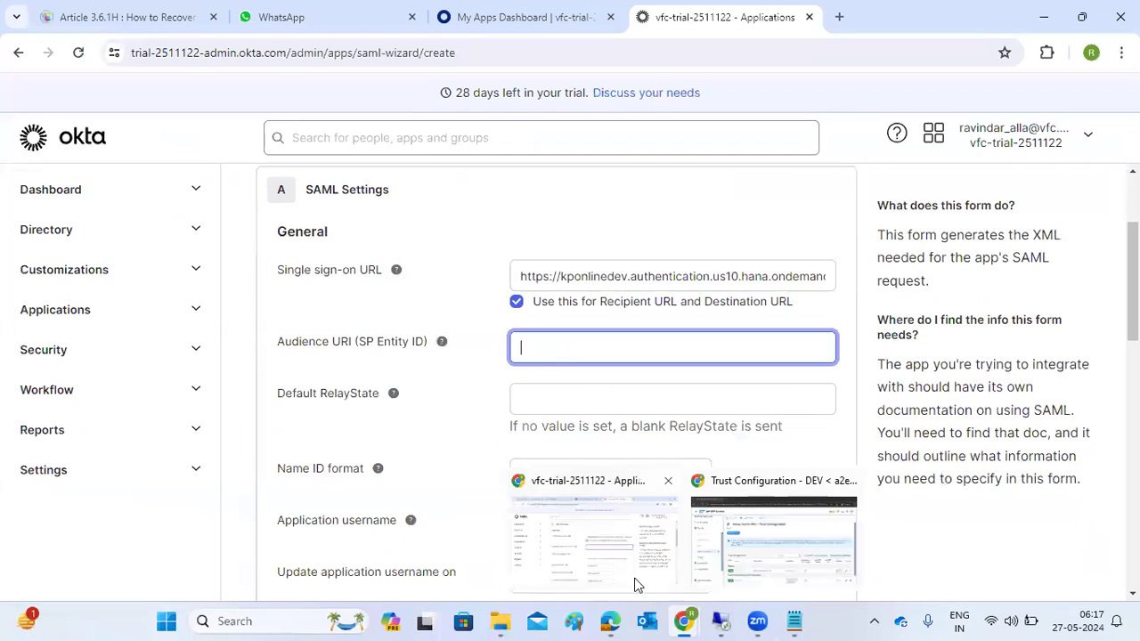
pyautogui.click(610, 620)
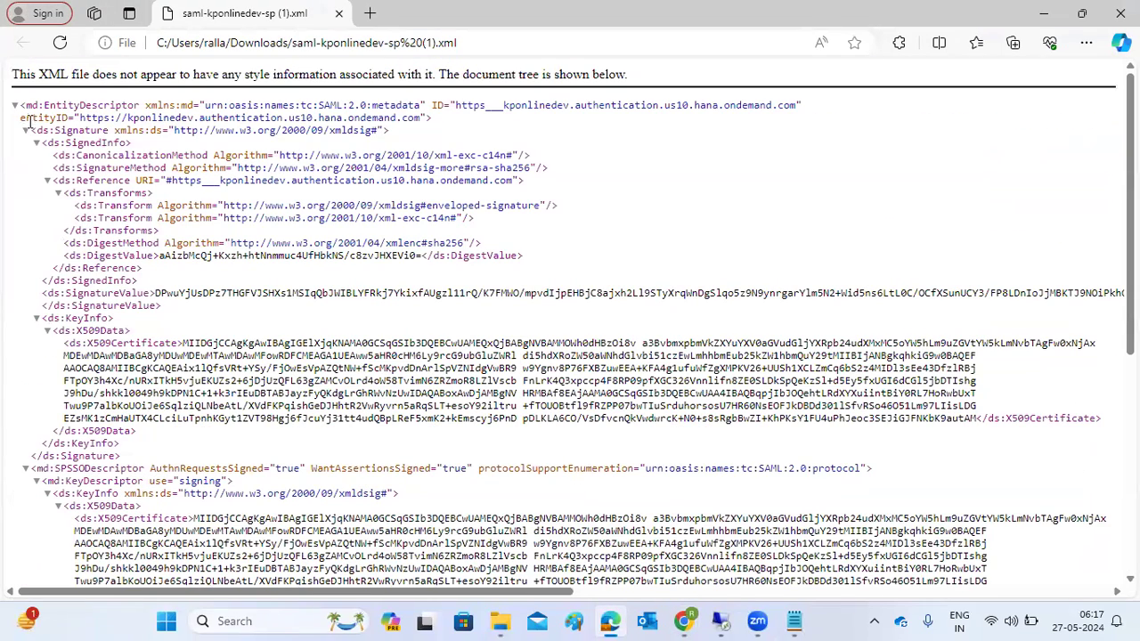
pyautogui.moveTo(30, 121); pyautogui.dragTo(61, 121)
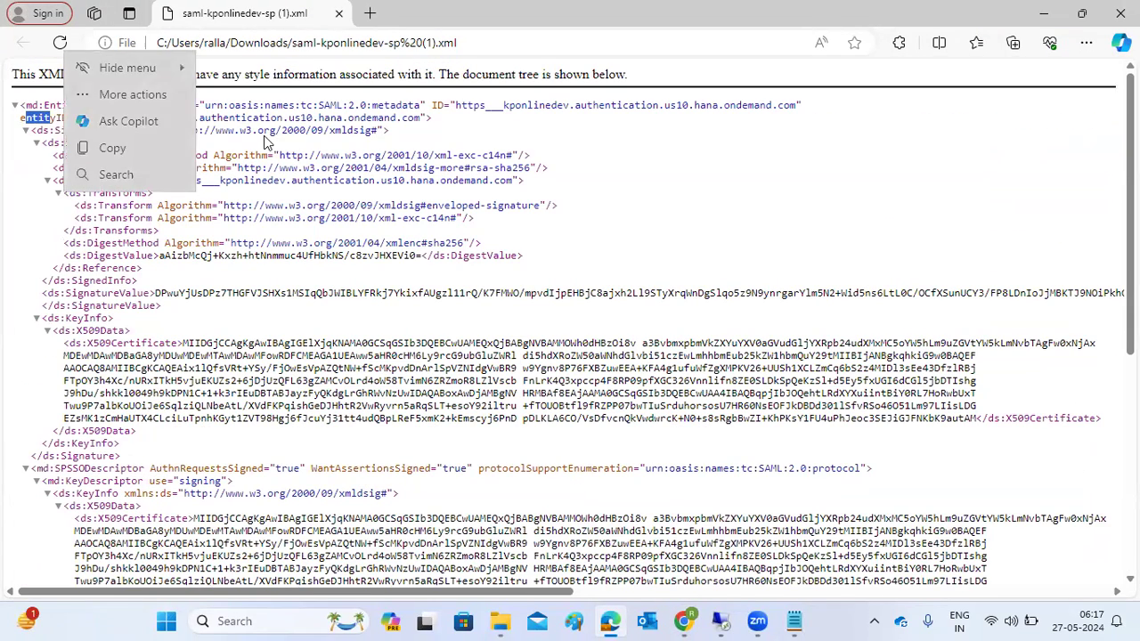
pyautogui.click(158, 131)
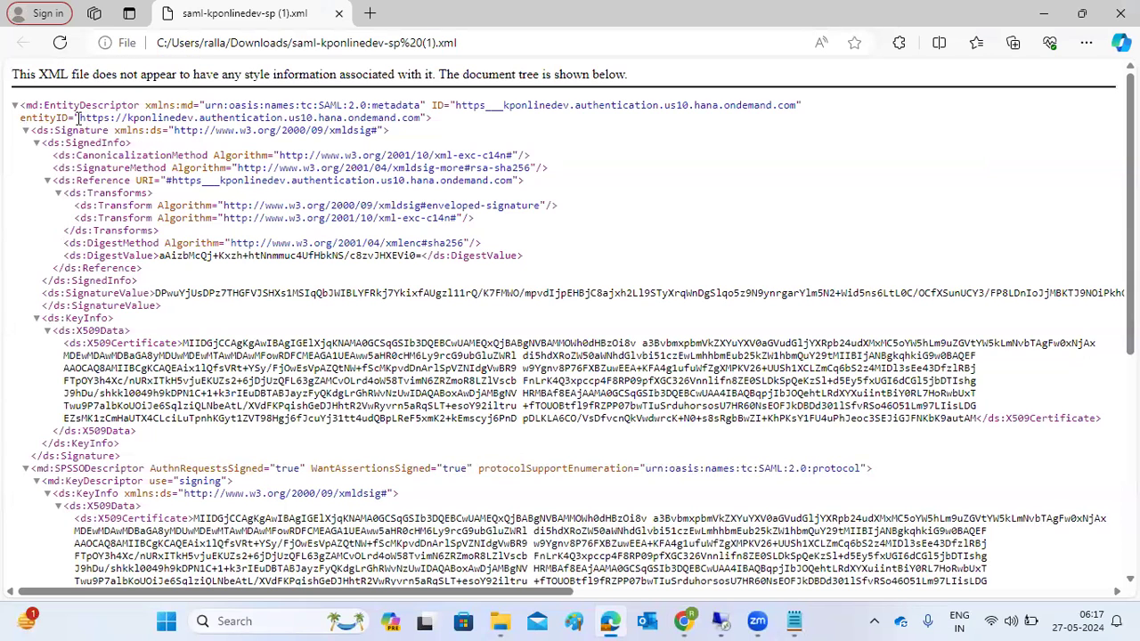
pyautogui.moveTo(79, 119); pyautogui.dragTo(423, 118)
pyautogui.hotkey('ctrl', 'c')
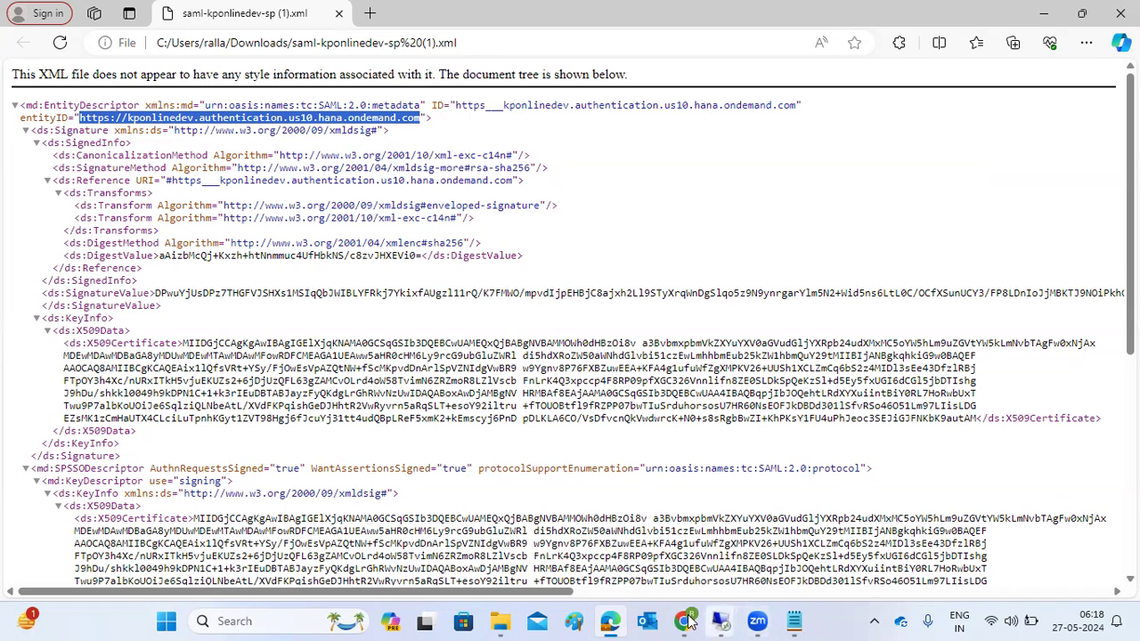
pyautogui.moveTo(684, 620)
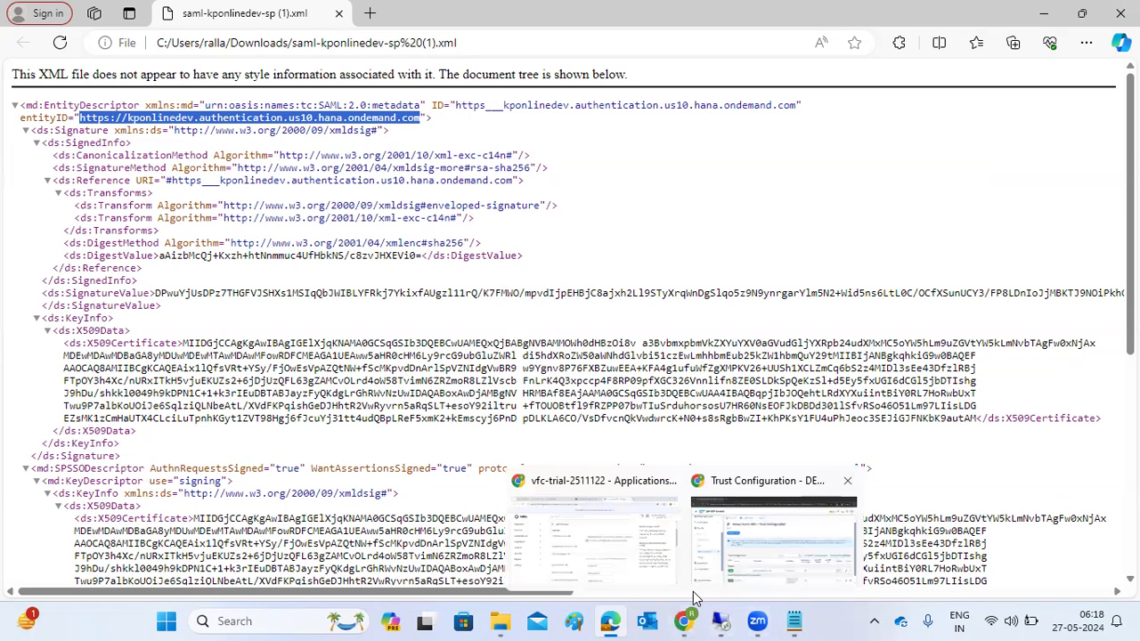
pyautogui.click(535, 522)
pyautogui.hotkey('ctrl', 'v')
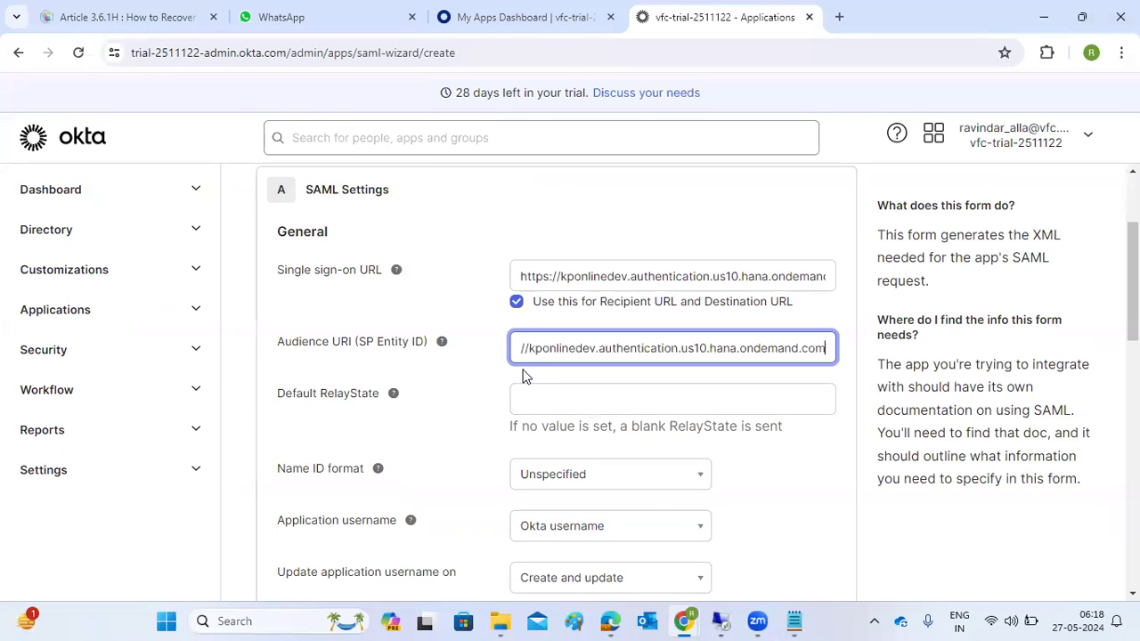
# Check the Default RelayState help and Name ID format options, keep the format Unspecified, and continue to the Feedback stage
pyautogui.scroll(-1, 525, 371)
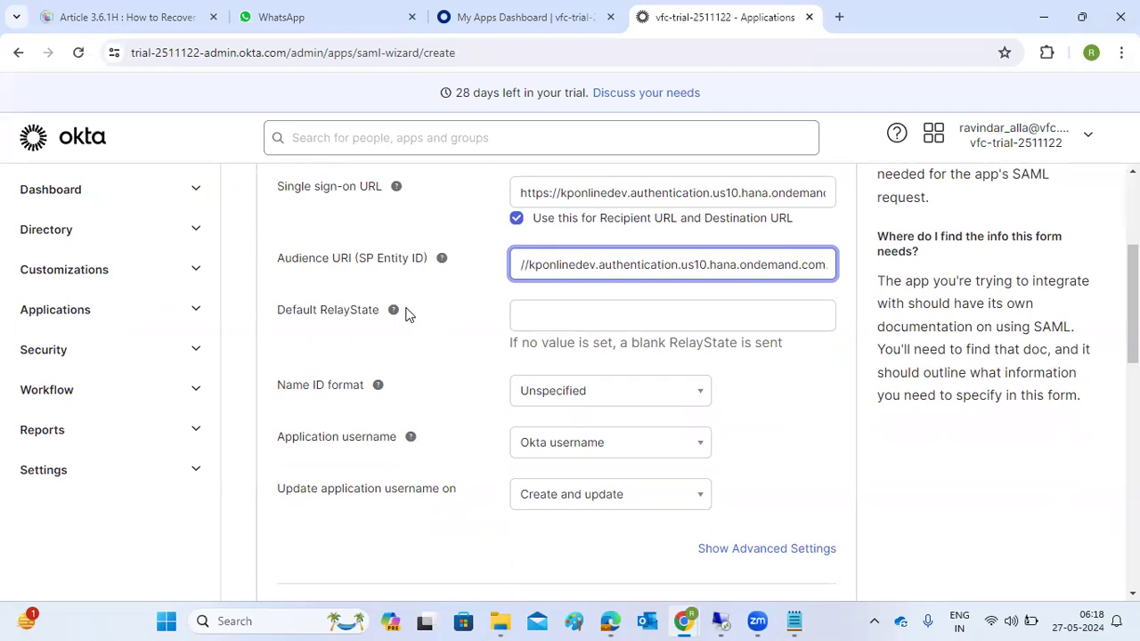
pyautogui.moveTo(395, 311)
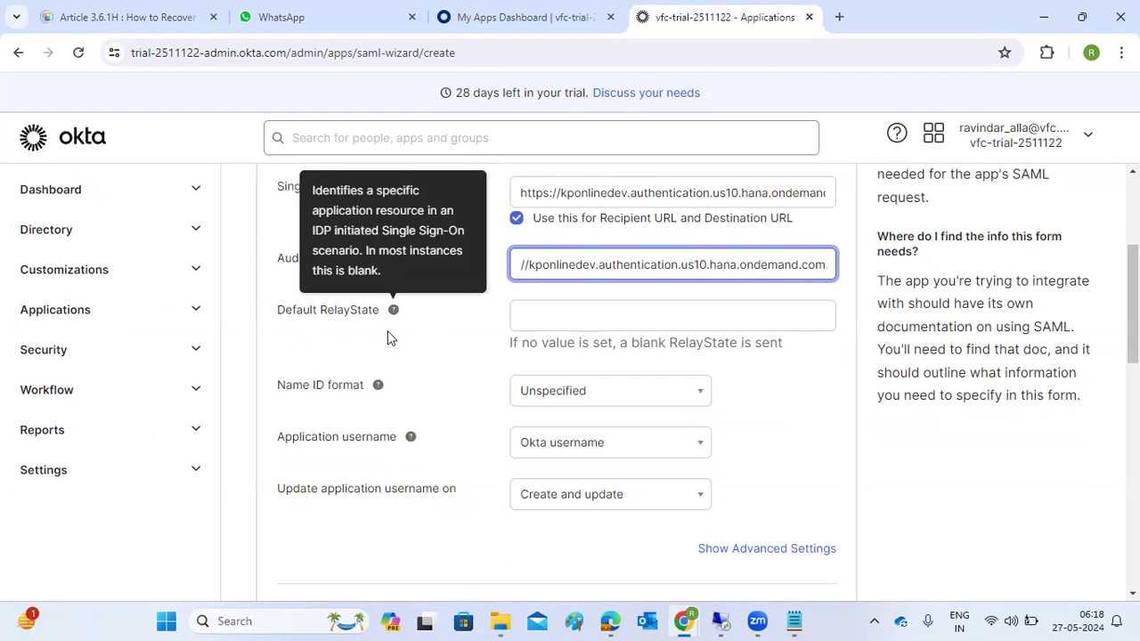
pyautogui.moveTo(378, 395)
pyautogui.click(562, 401)
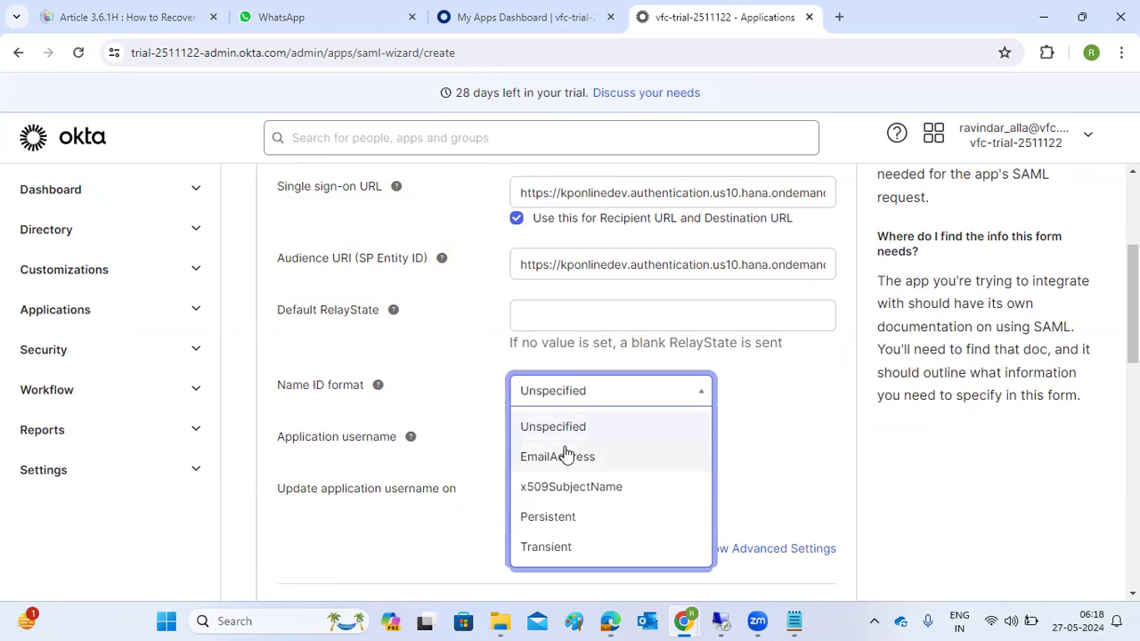
pyautogui.click(828, 433)
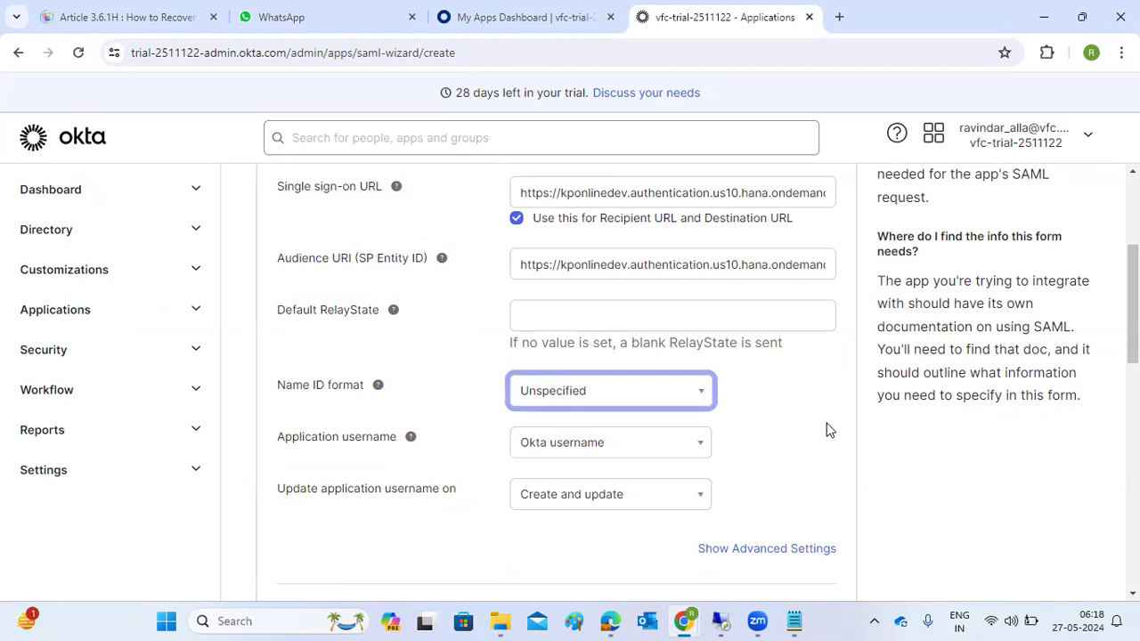
pyautogui.scroll(-5, 826, 430)
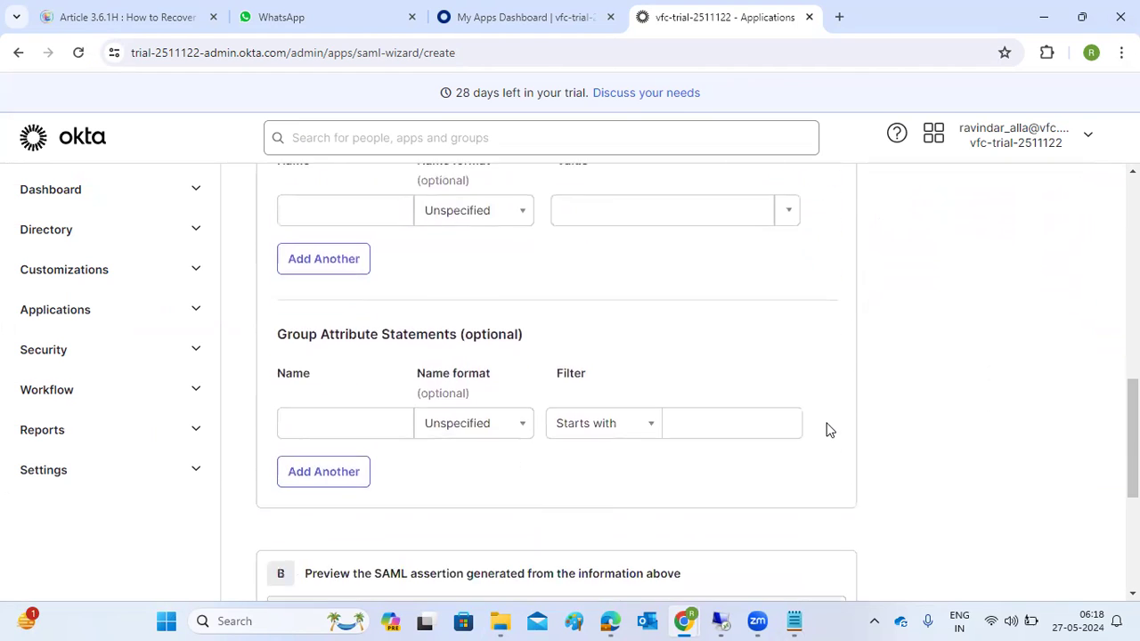
pyautogui.scroll(-5, 826, 429)
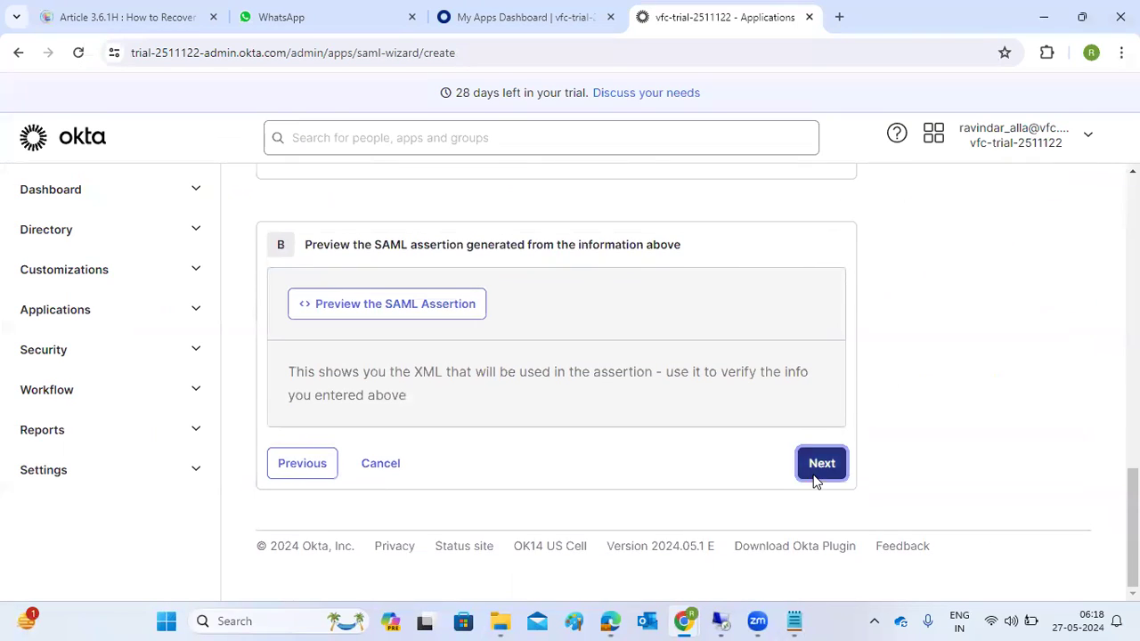
pyautogui.click(814, 476)
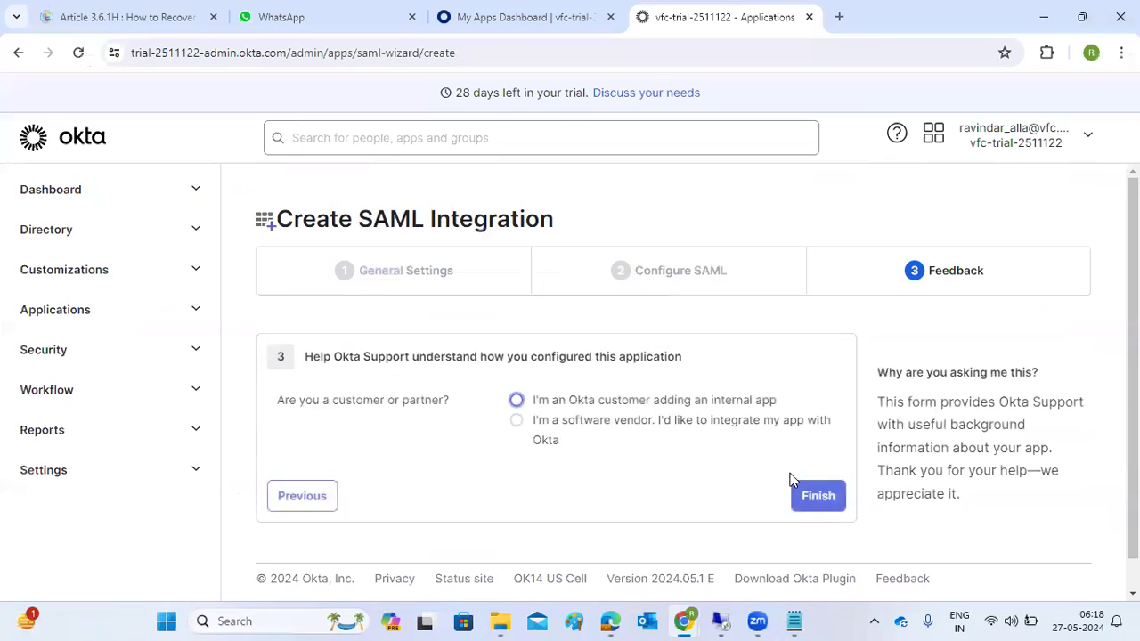
# Answer the feedback question with "I'm a software vendor. I'd like to integrate my app with Okta" and finish creating the SAML integration
pyautogui.click(517, 401)
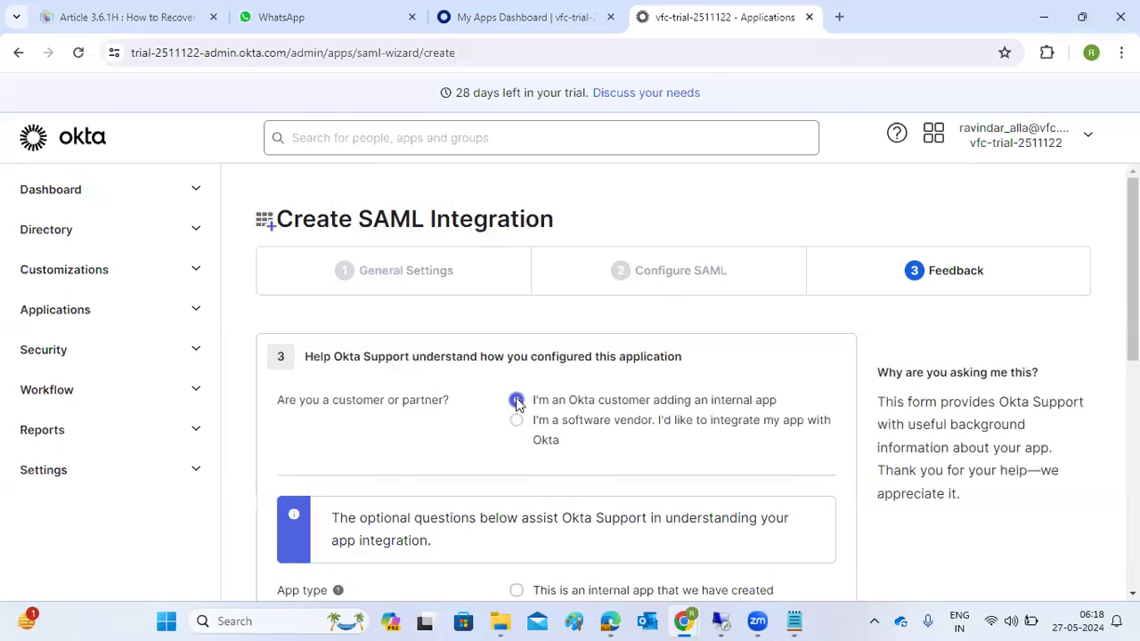
pyautogui.click(518, 422)
pyautogui.scroll(-2, 738, 523)
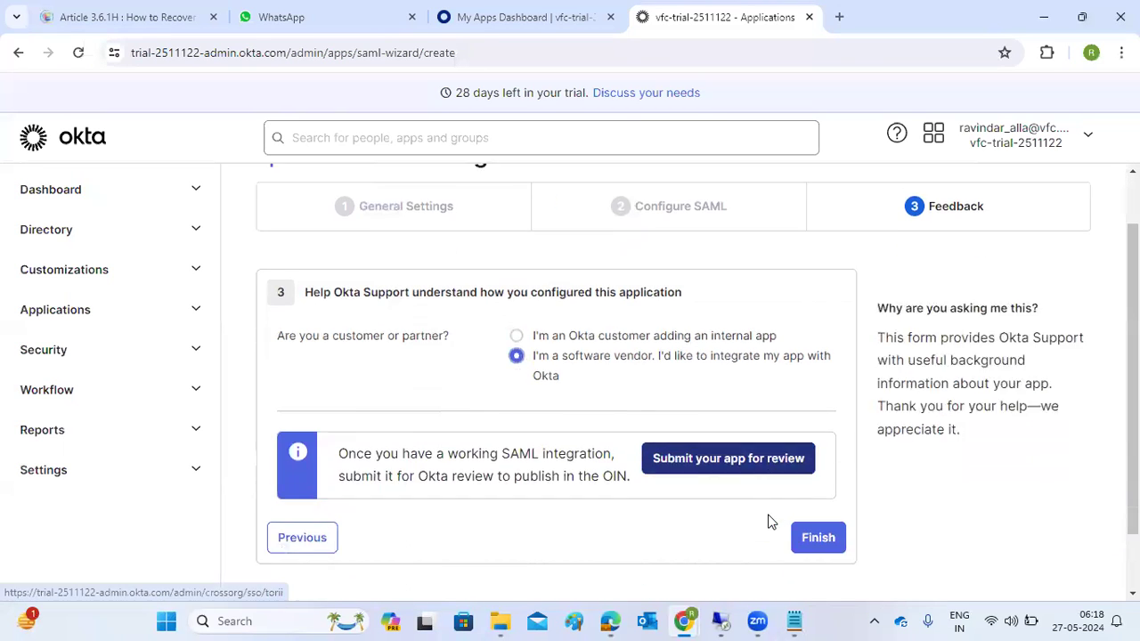
pyautogui.click(816, 463)
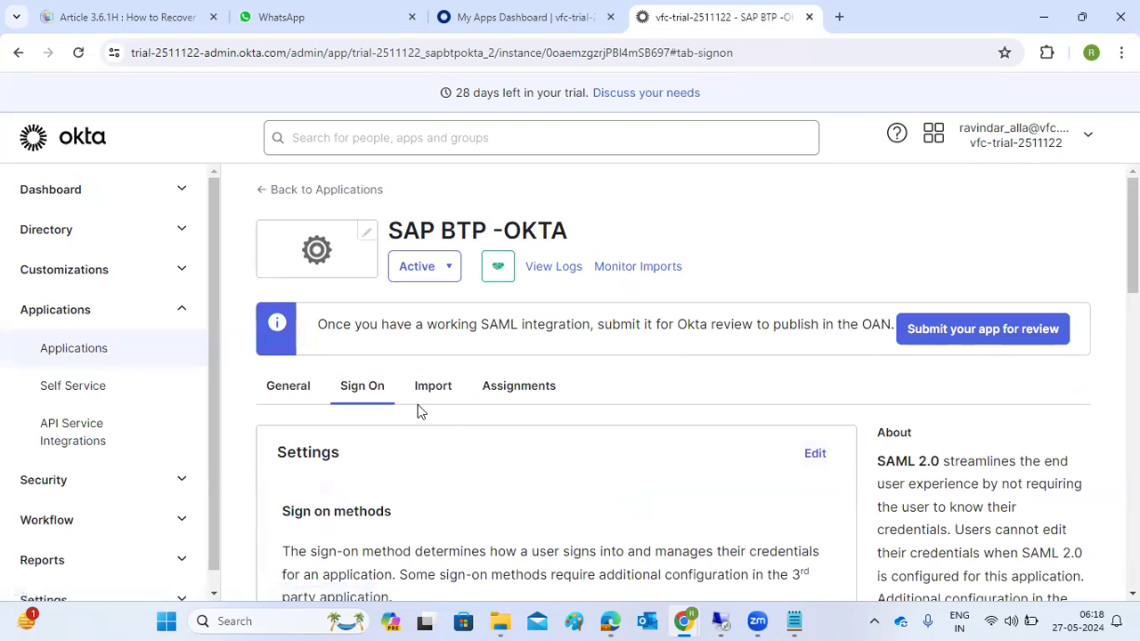
# Review the SAP BTP -OKTA app's sign-on, import and general settings, including its SAML URLs
pyautogui.scroll(-2, 389, 437)
pyautogui.scroll(-1, 344, 381)
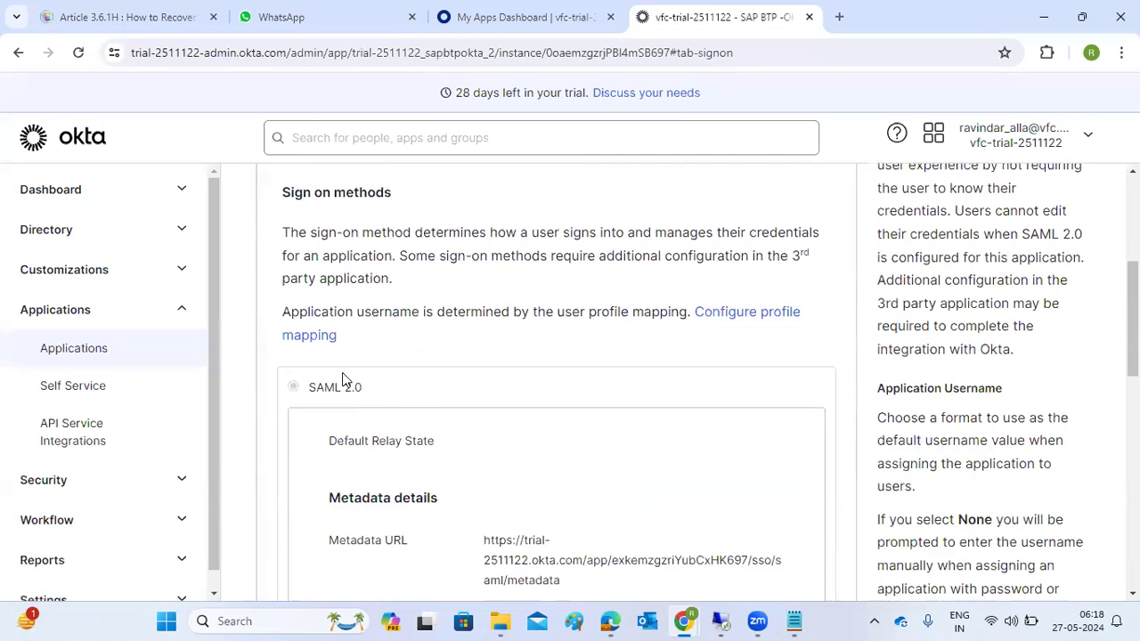
pyautogui.scroll(2, 345, 379)
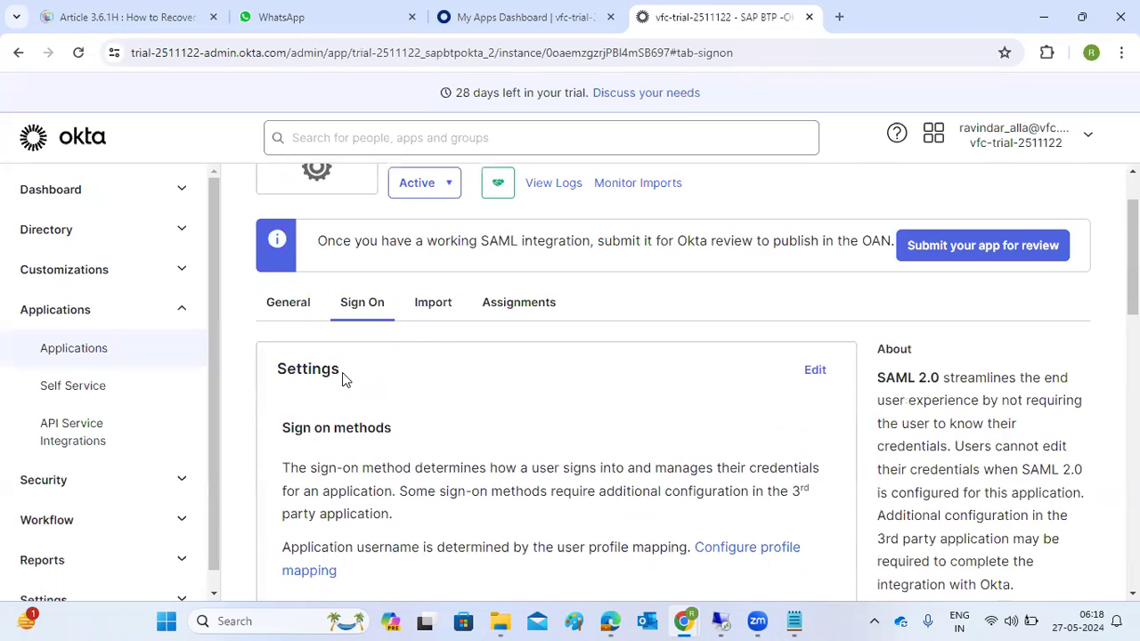
pyautogui.click(433, 303)
pyautogui.scroll(-1, 475, 512)
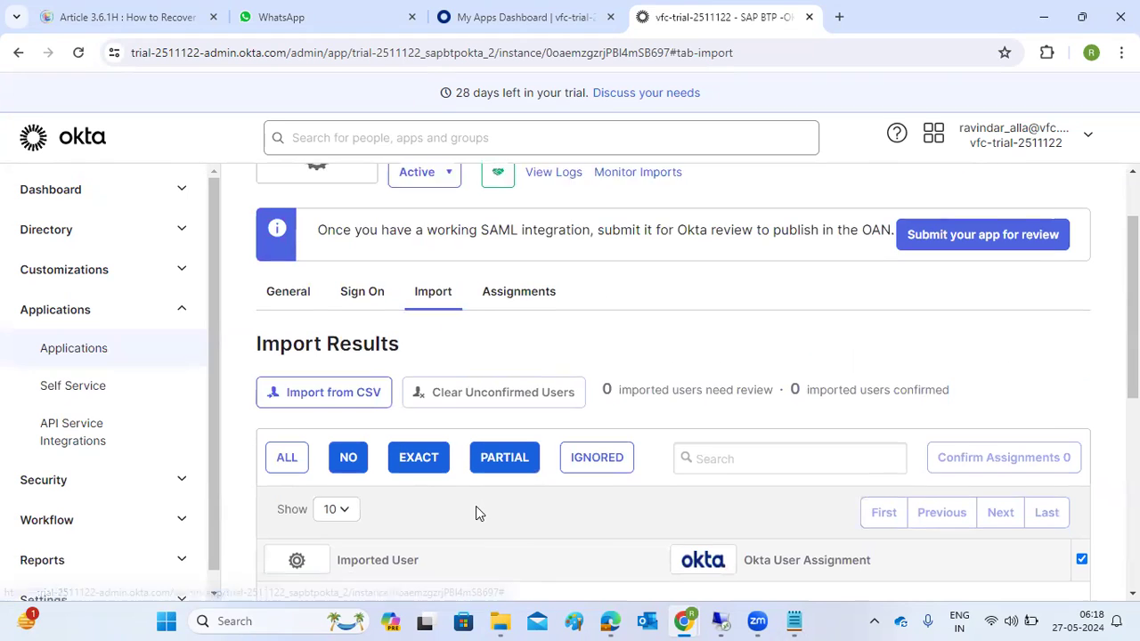
pyautogui.scroll(1, 476, 512)
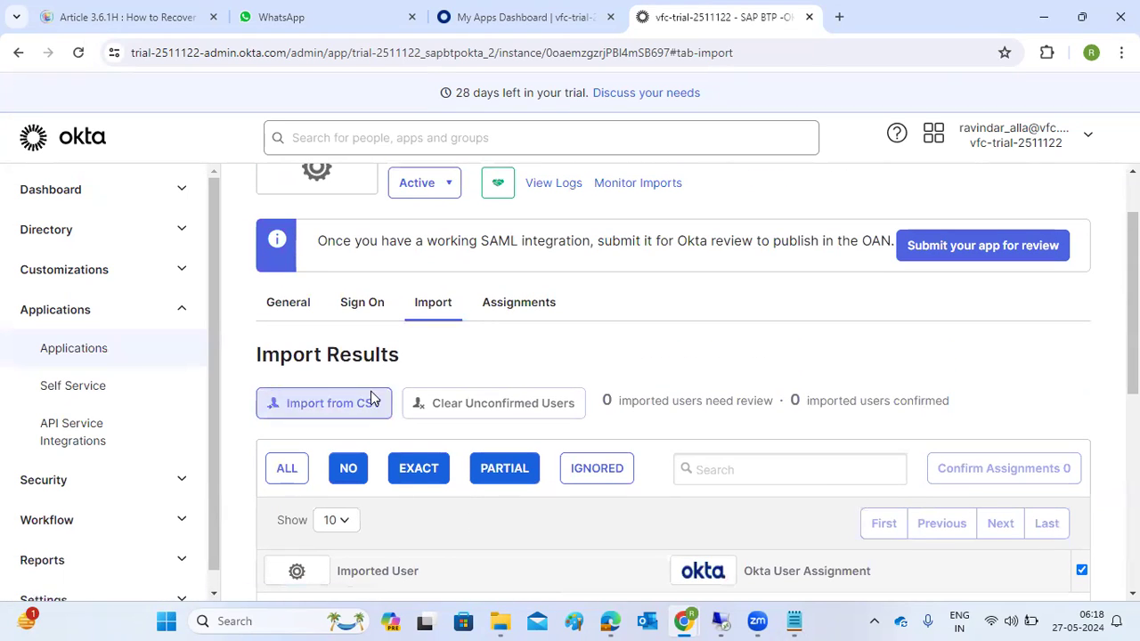
pyautogui.click(362, 309)
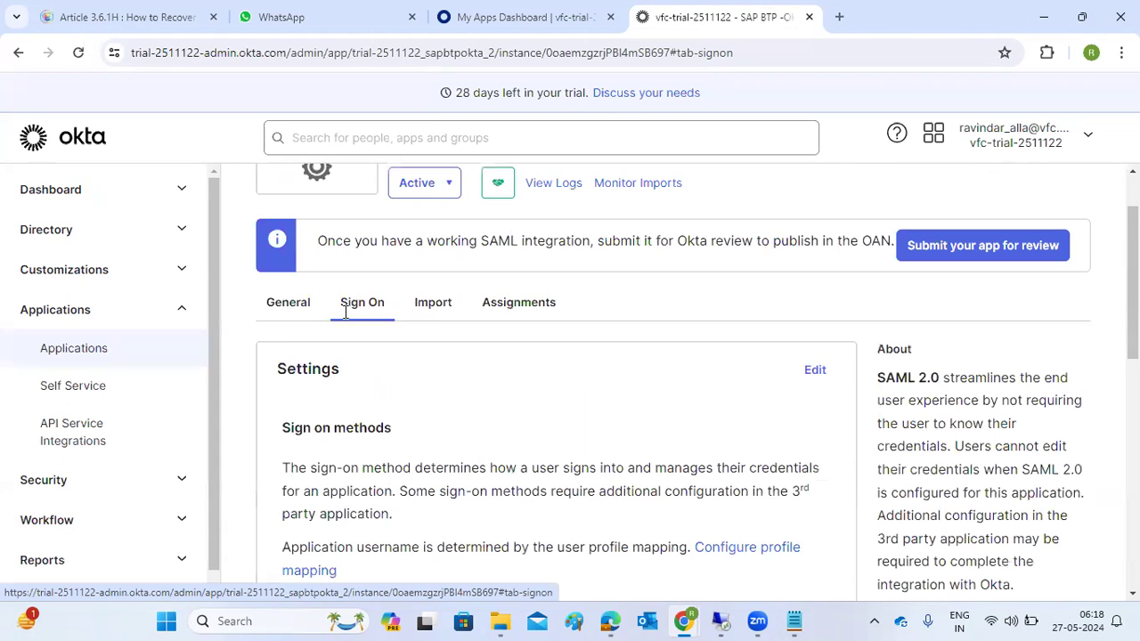
pyautogui.click(307, 300)
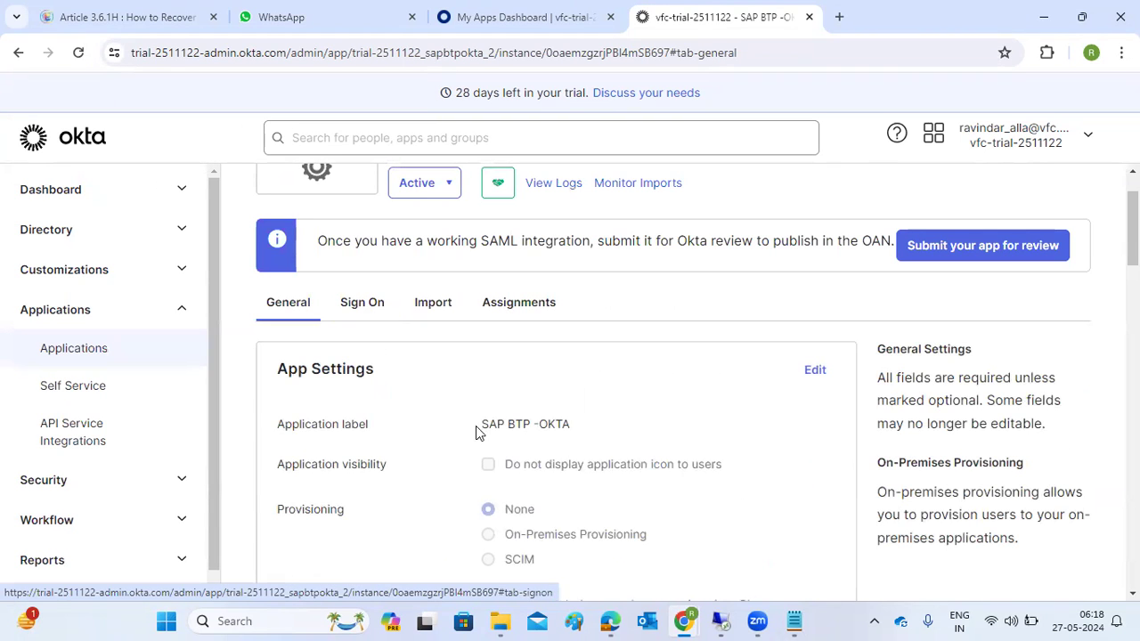
pyautogui.scroll(-4, 482, 458)
pyautogui.scroll(-2, 481, 458)
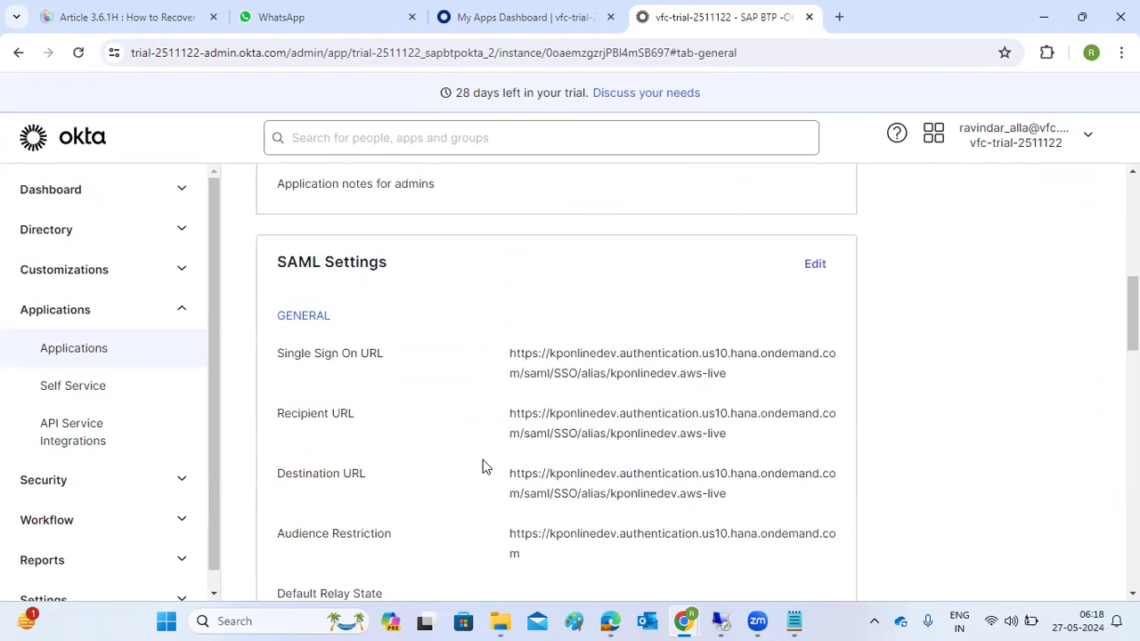
pyautogui.scroll(7, 433, 419)
pyautogui.click(361, 388)
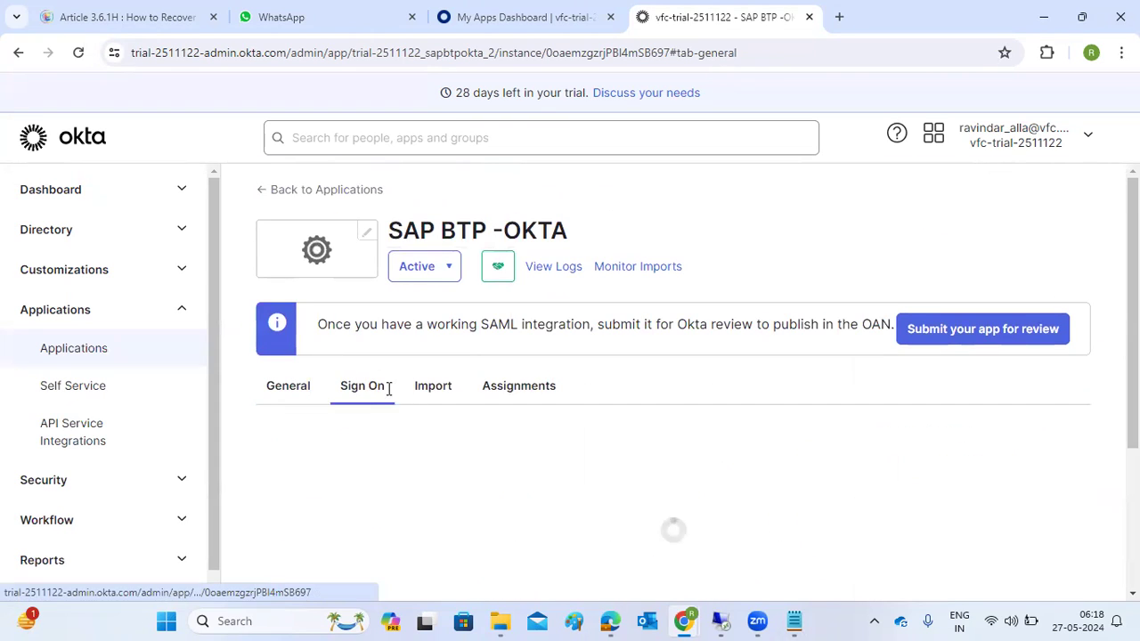
pyautogui.scroll(-5, 556, 488)
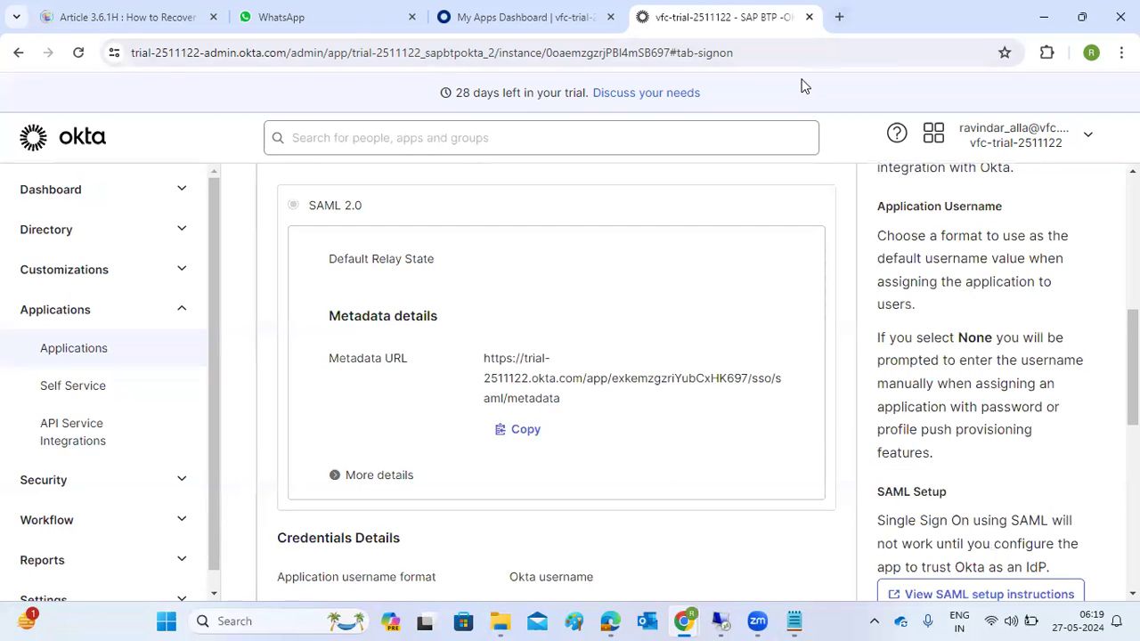
pyautogui.hotkey('ctrl', 't')
pyautogui.write('https://trial-2511122.okta.com/app/exkemzgzriYubCxHK697/sso/saml/metadata')
pyautogui.press('Return')
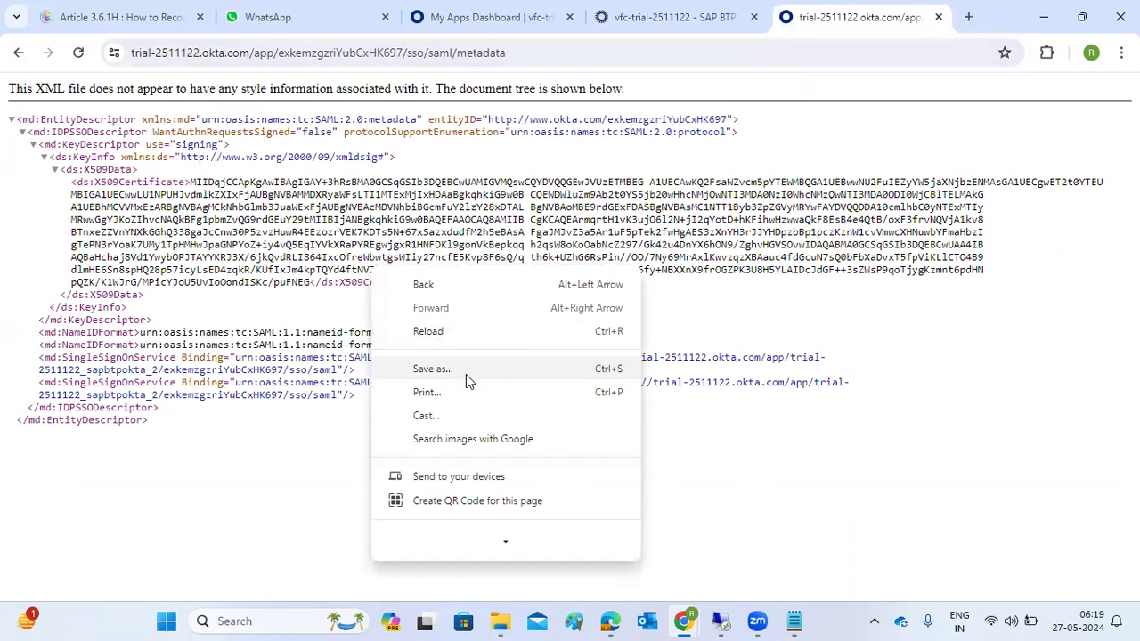
# Save the Okta metadata page as the XML file "metadata" in Downloads and check the downloaded file
pyautogui.click(466, 374)
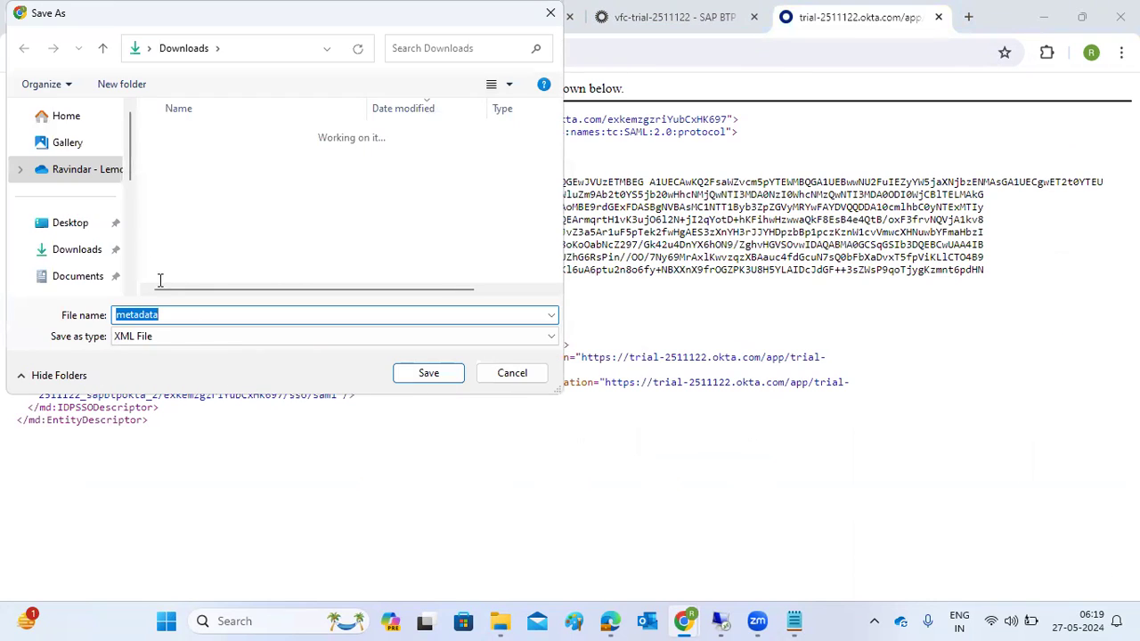
pyautogui.click(407, 372)
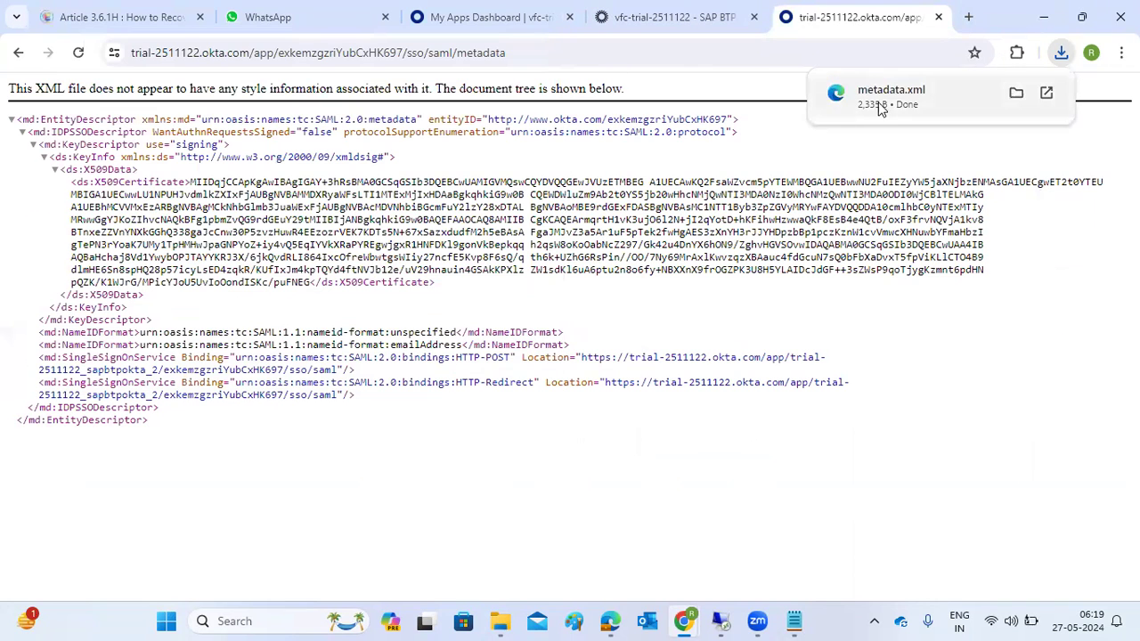
pyautogui.click(886, 105)
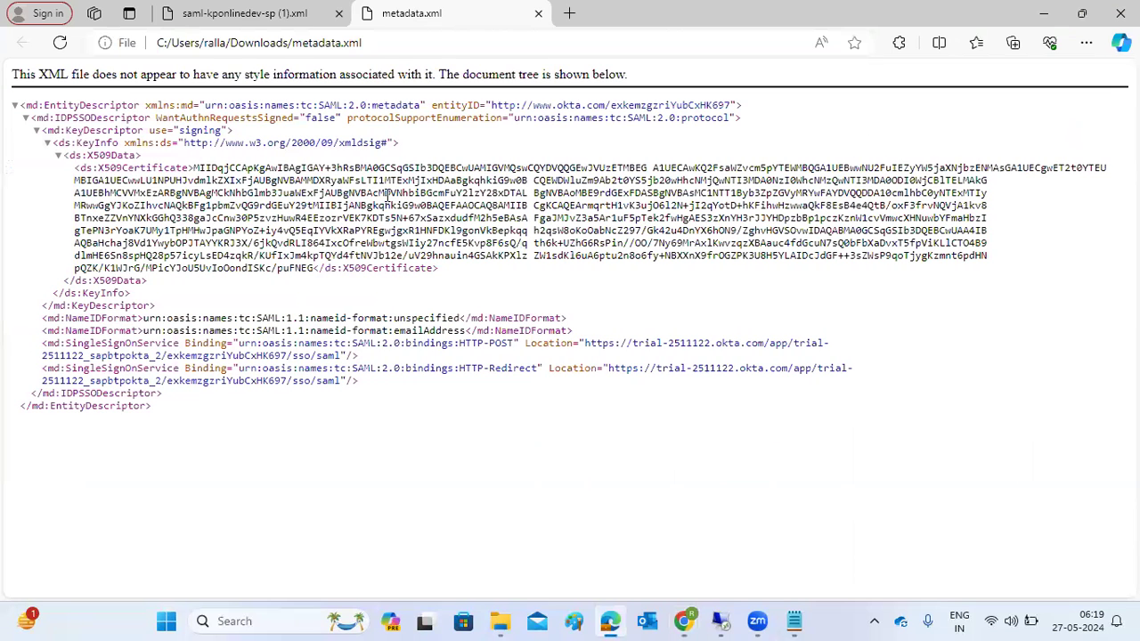
pyautogui.click(1043, 13)
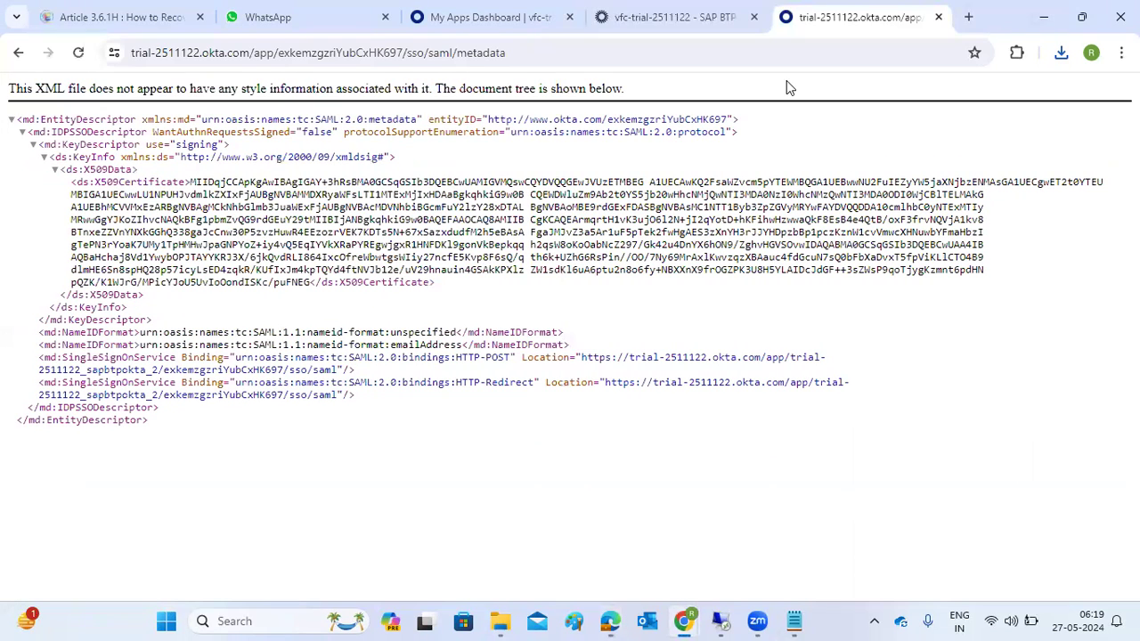
# Return to the SAP BTP -OKTA app and look over its sign-on details and import results
pyautogui.click(674, 10)
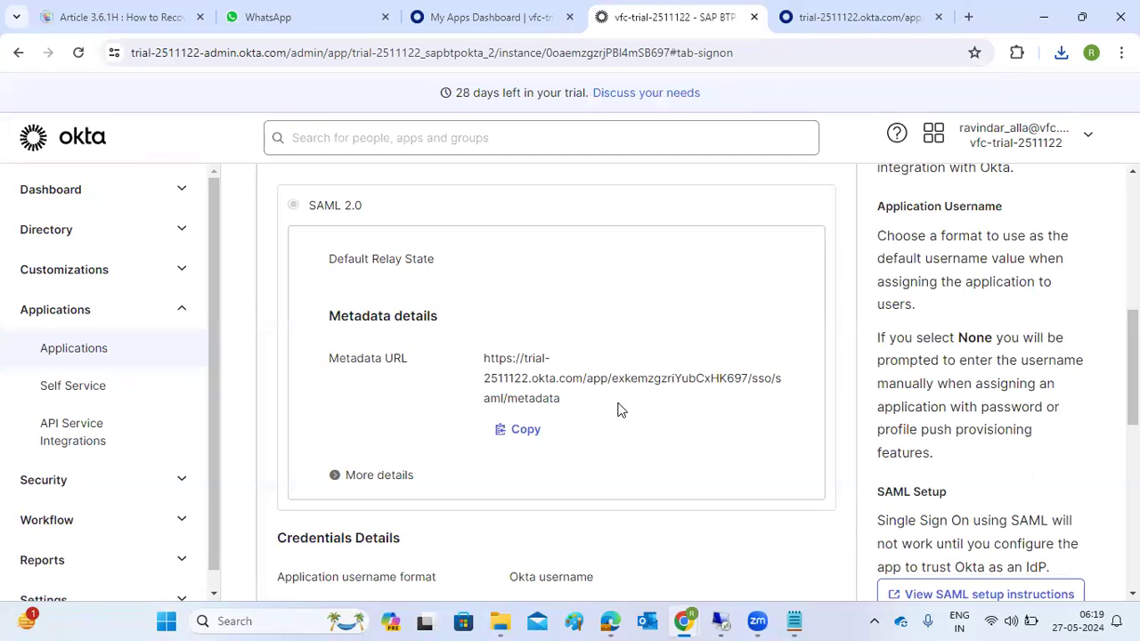
pyautogui.scroll(-2, 619, 408)
pyautogui.scroll(-2, 620, 409)
pyautogui.scroll(10, 621, 410)
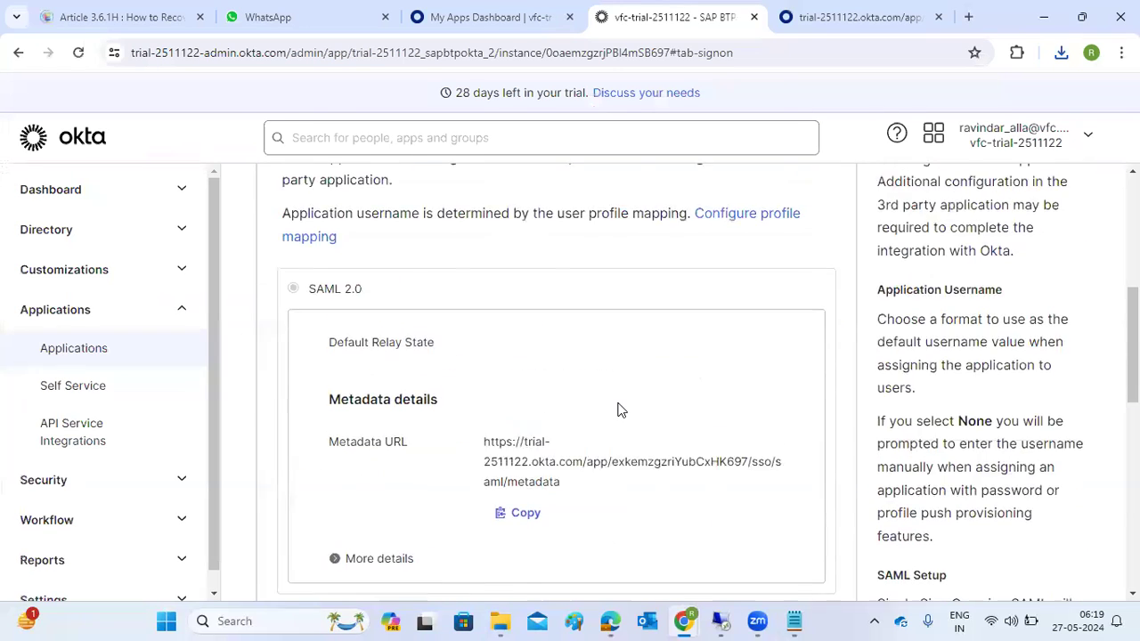
pyautogui.click(443, 305)
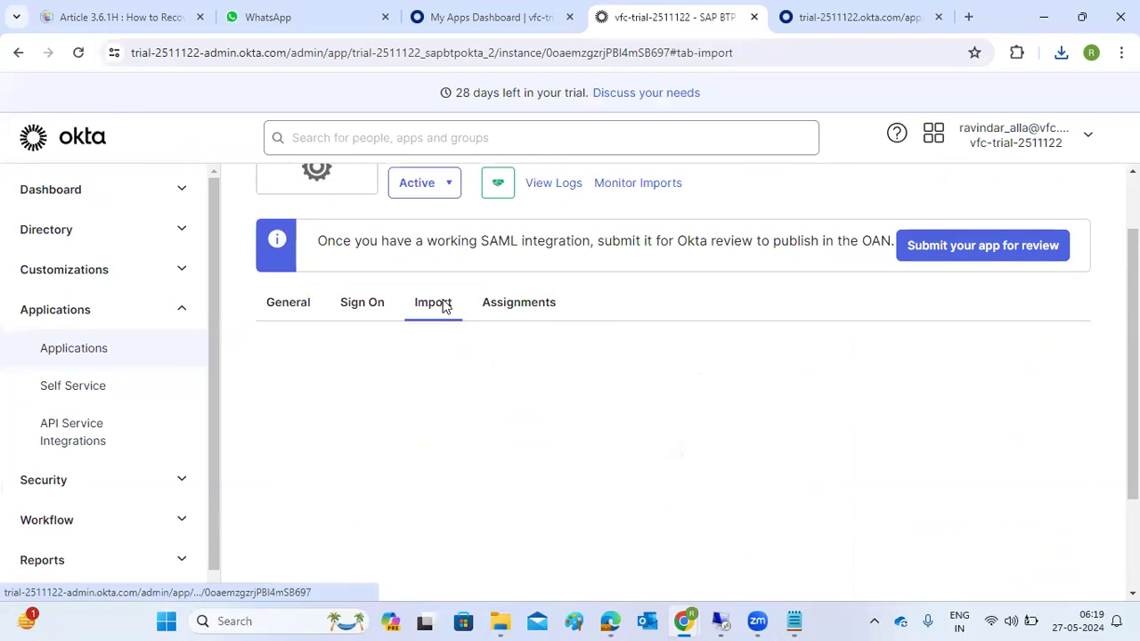
pyautogui.scroll(-1, 751, 471)
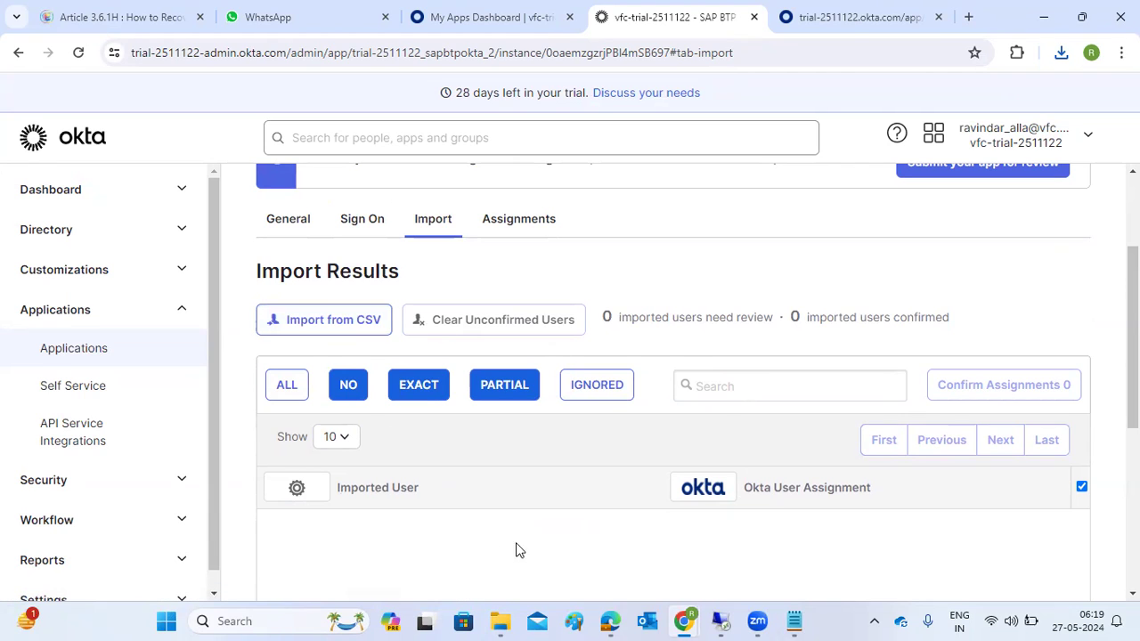
# Assign the SAP BTP -OKTA app to the third and fourth listed people, keeping their prefilled usernames
pyautogui.click(536, 223)
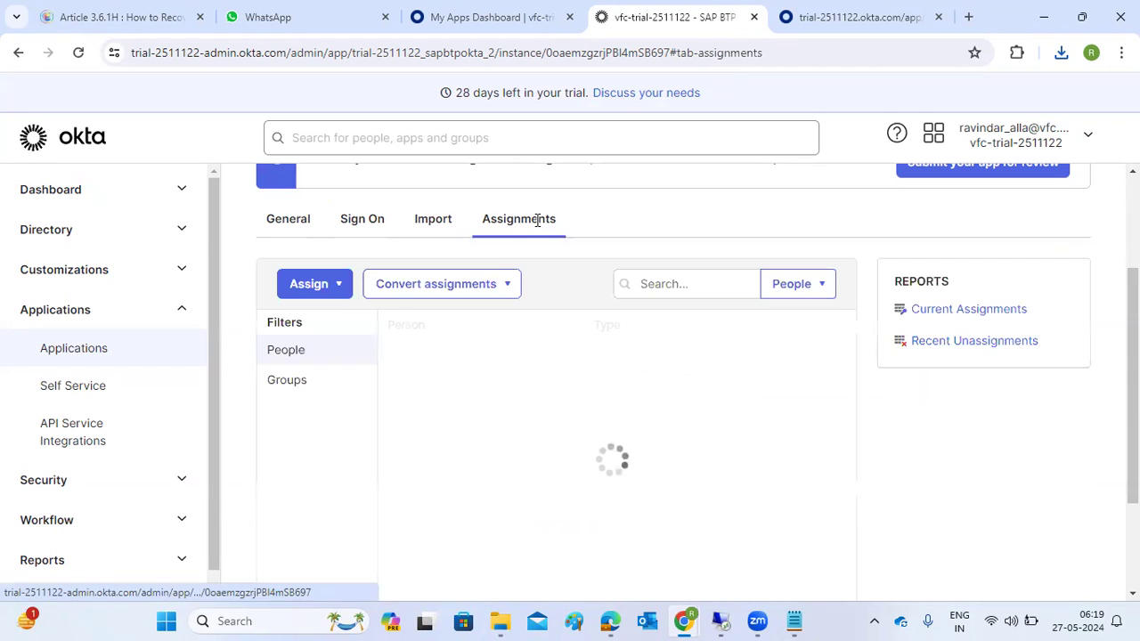
pyautogui.click(314, 287)
pyautogui.click(328, 317)
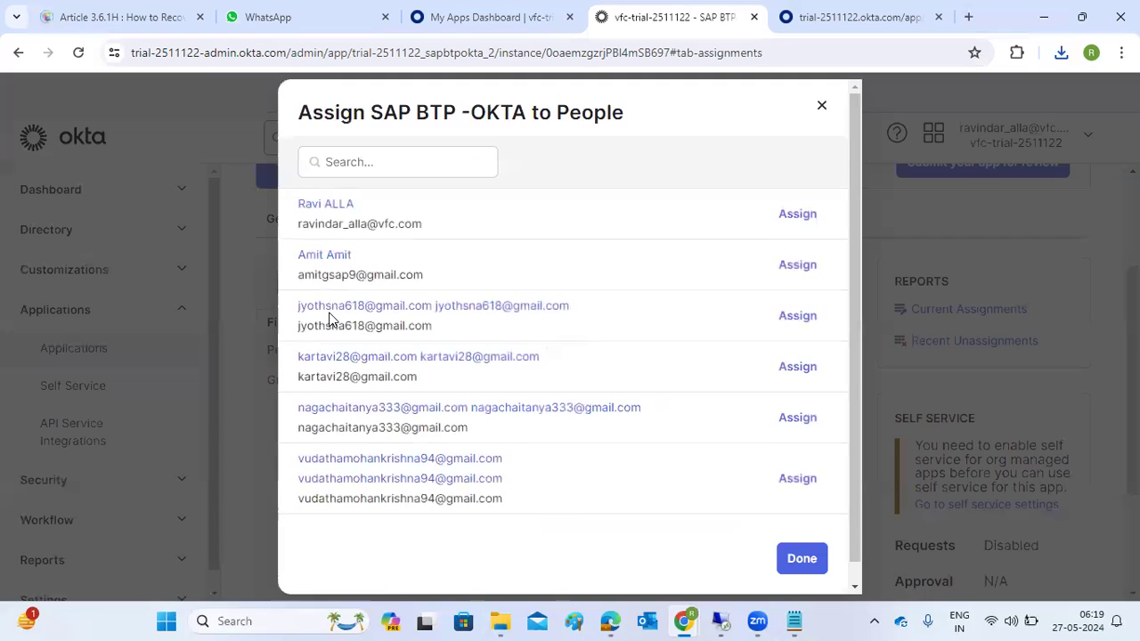
pyautogui.click(802, 319)
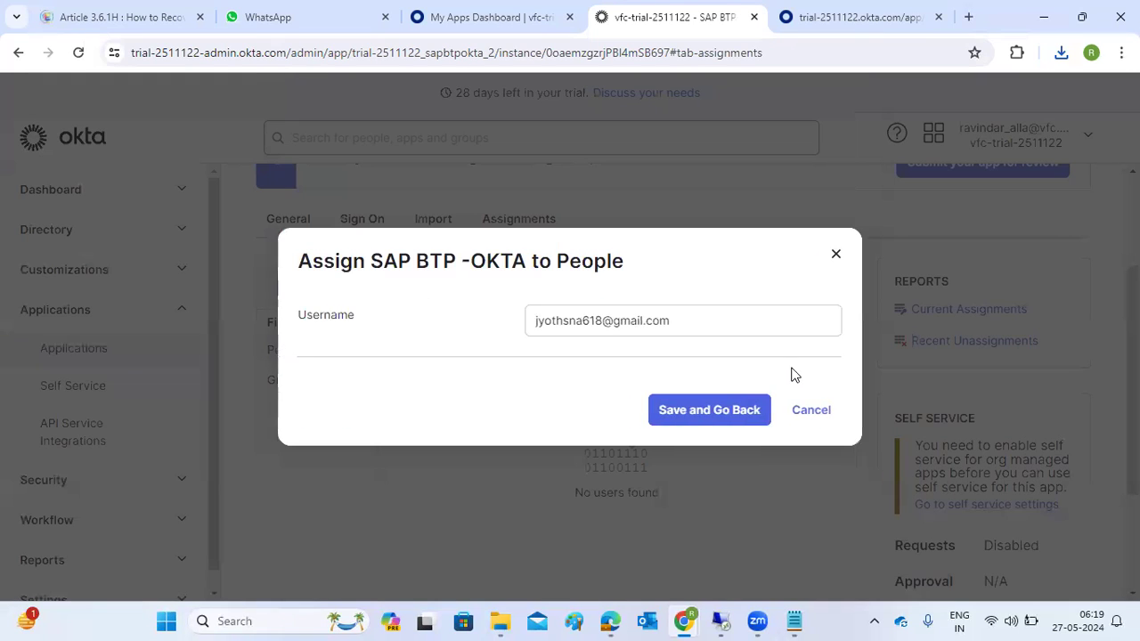
pyautogui.click(700, 410)
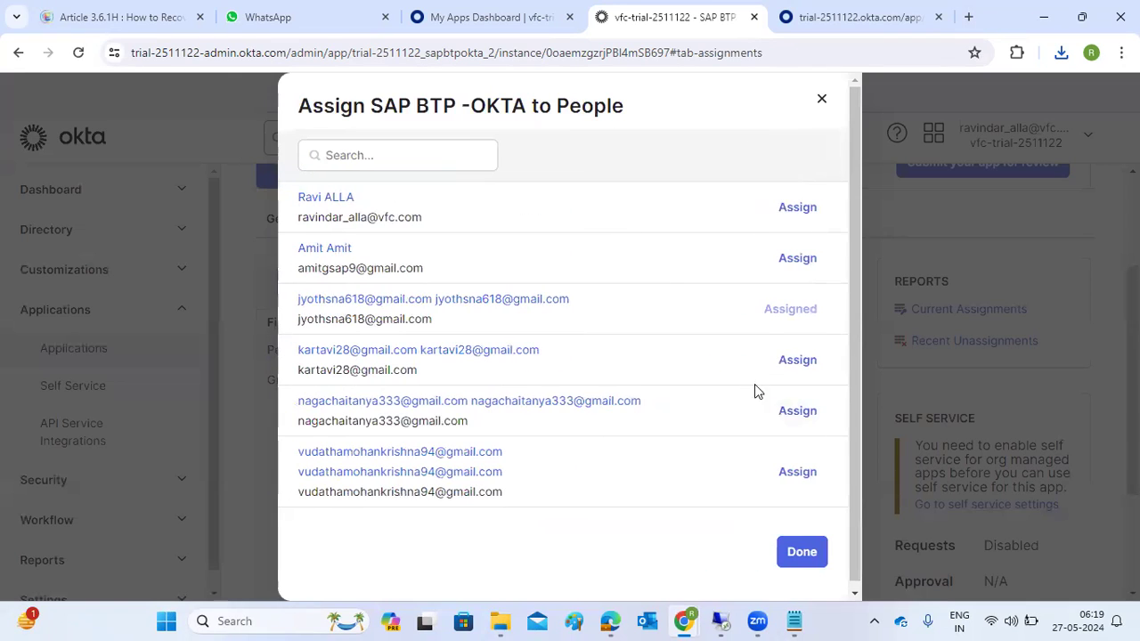
pyautogui.click(795, 362)
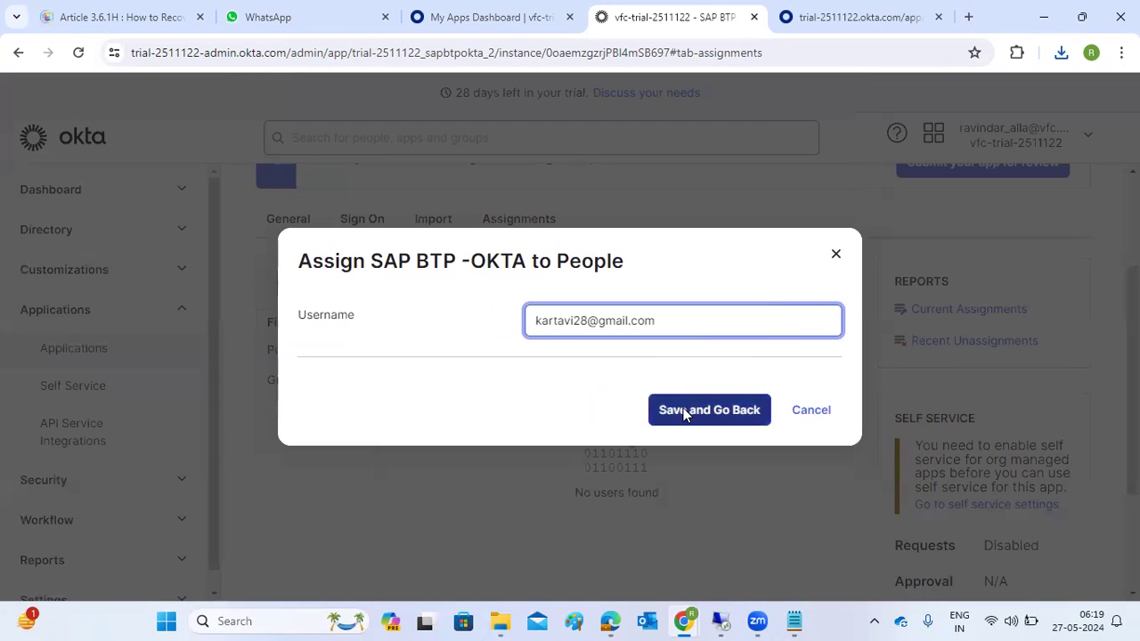
pyautogui.click(687, 410)
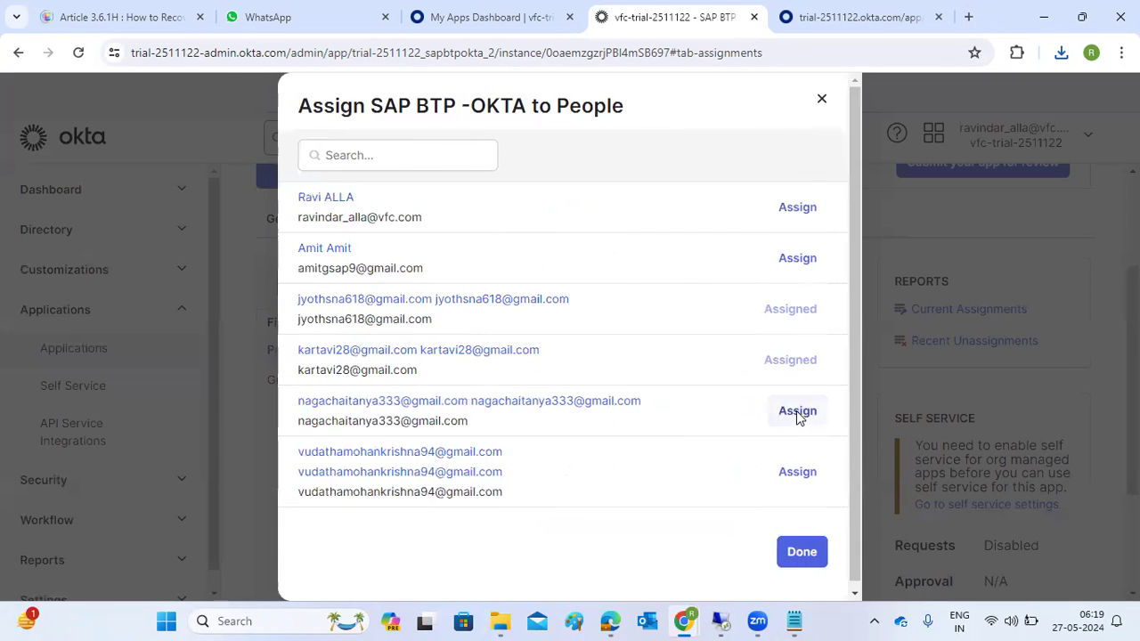
# Assign the app also to the fifth, sixth and first listed people, finish assigning and review the assignments list
pyautogui.click(796, 410)
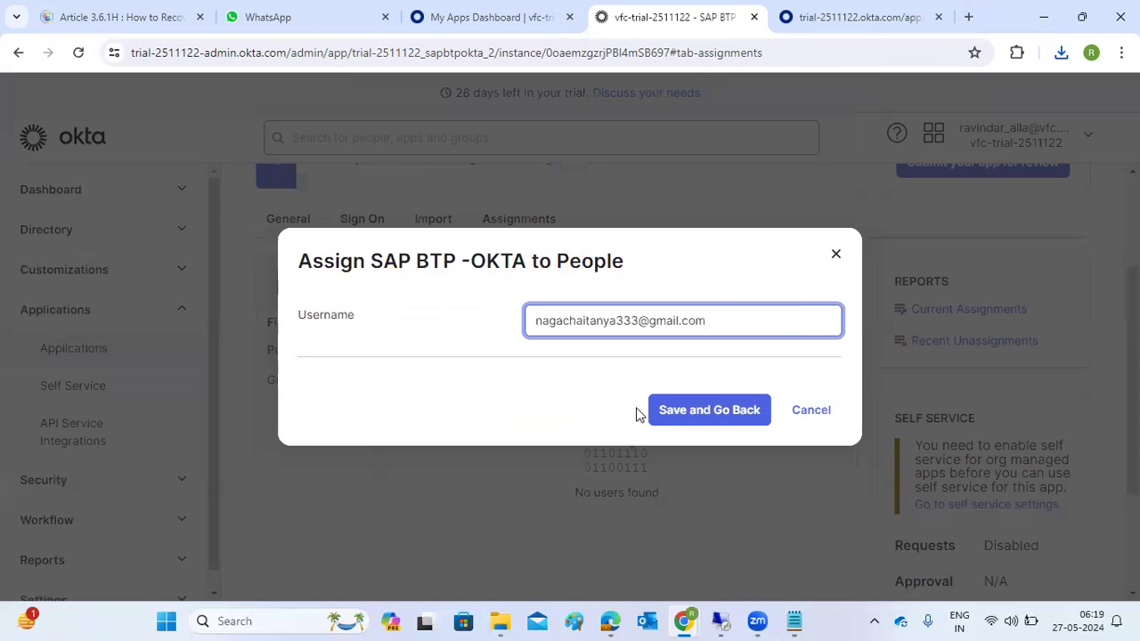
pyautogui.click(655, 412)
pyautogui.click(797, 486)
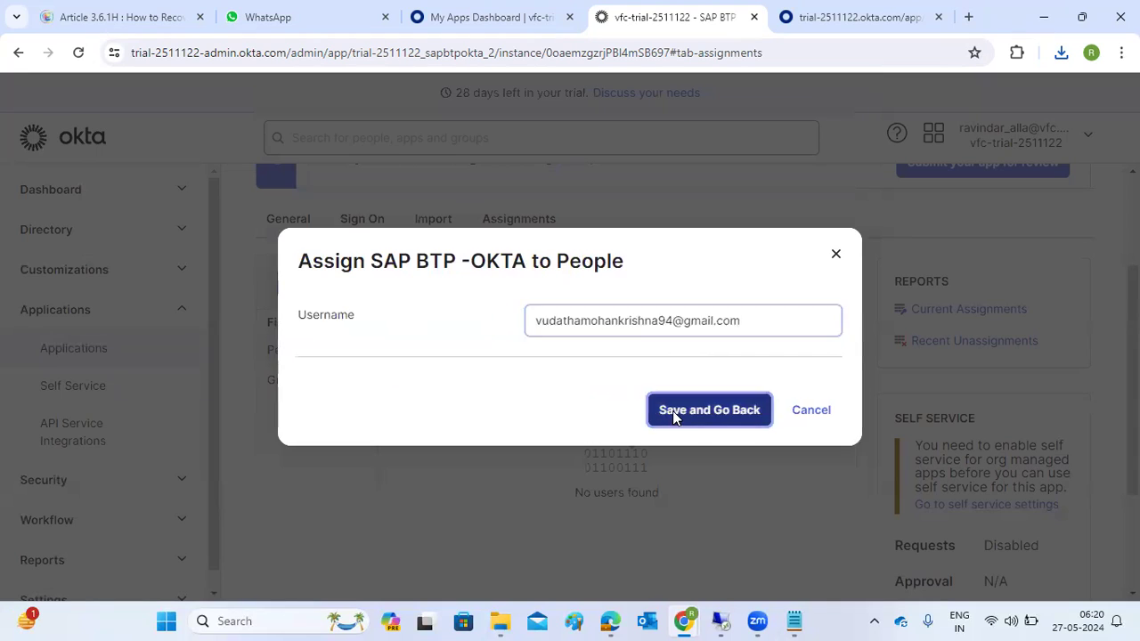
pyautogui.click(672, 410)
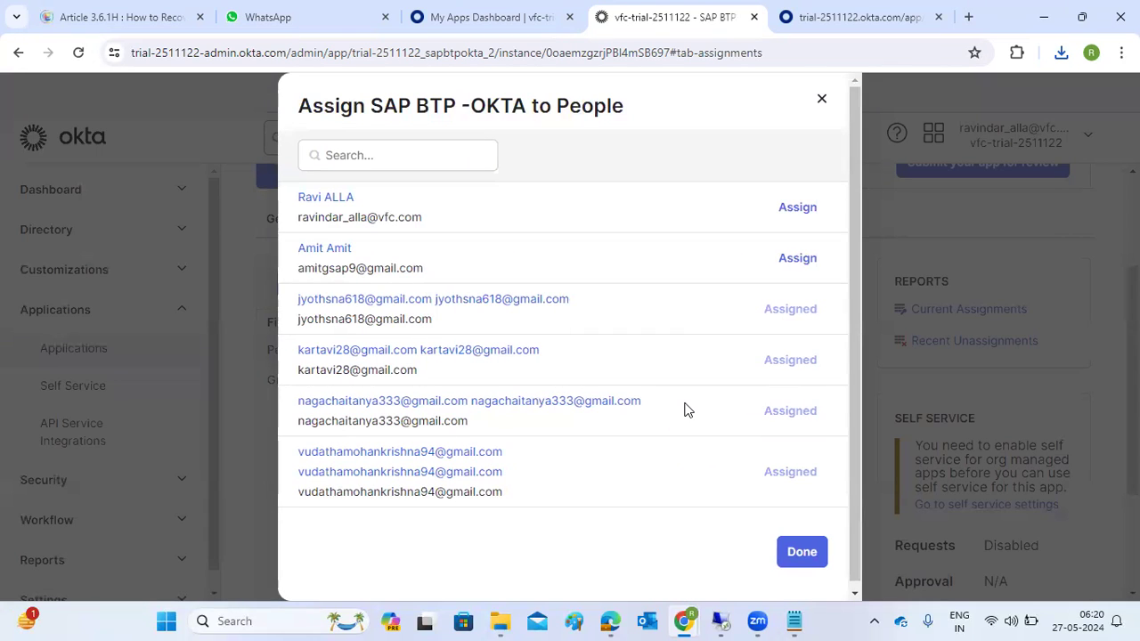
pyautogui.click(796, 210)
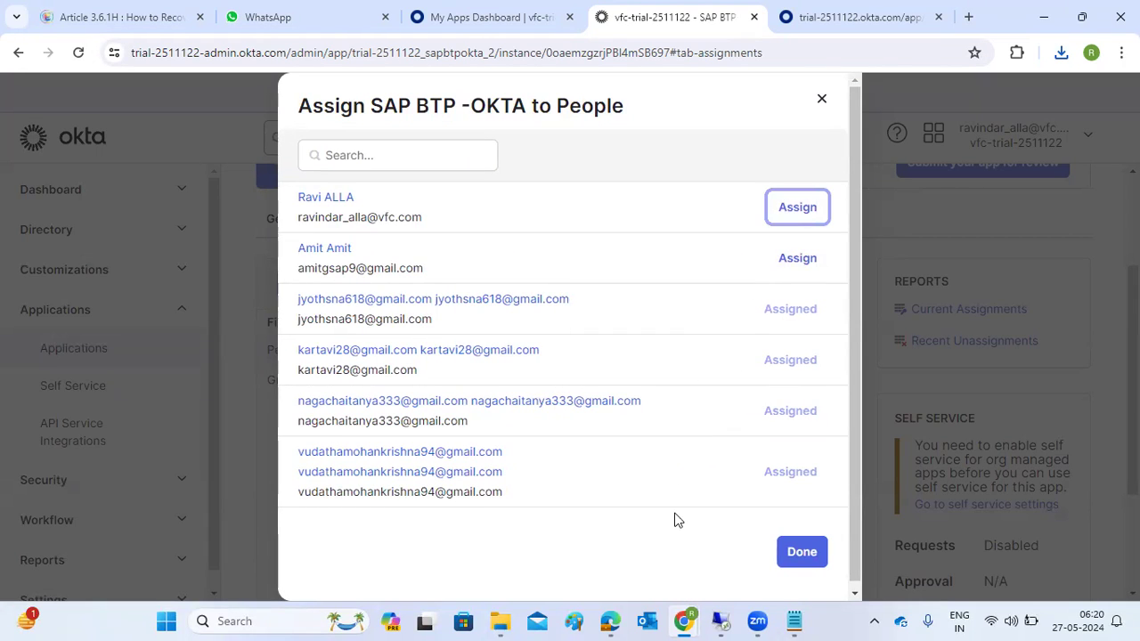
pyautogui.click(688, 410)
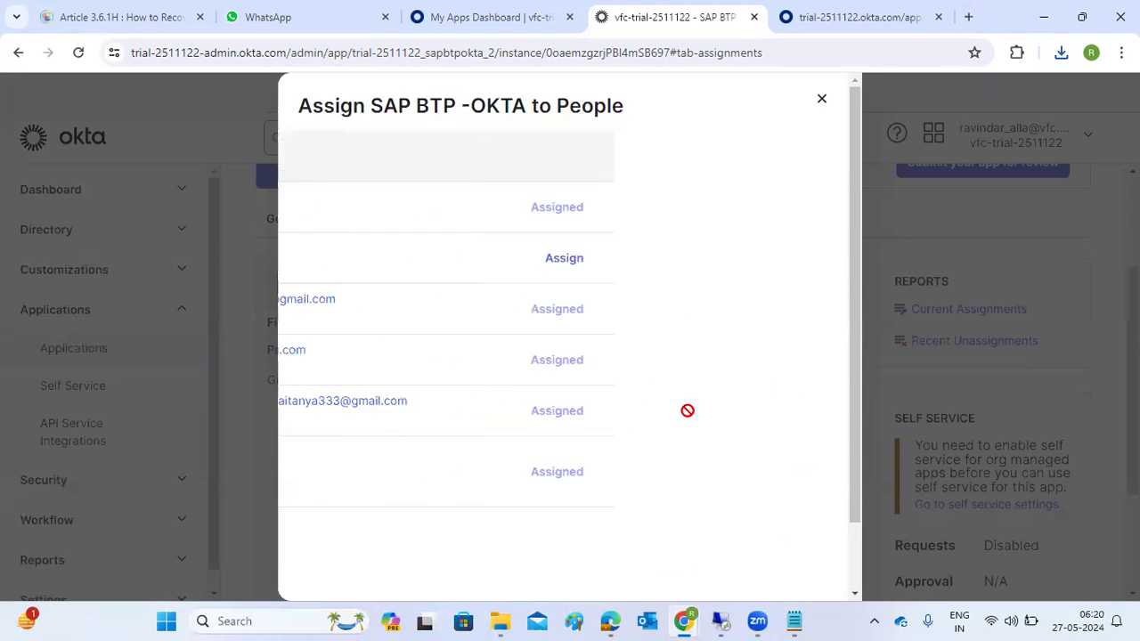
pyautogui.click(799, 551)
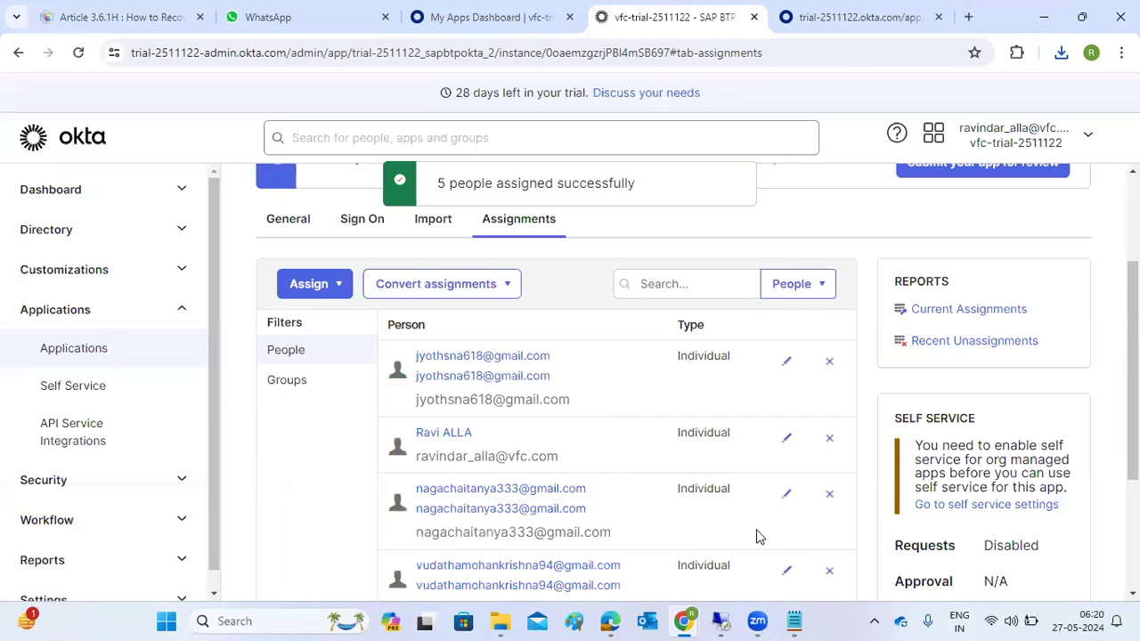
pyautogui.scroll(-3, 597, 407)
pyautogui.scroll(5, 598, 407)
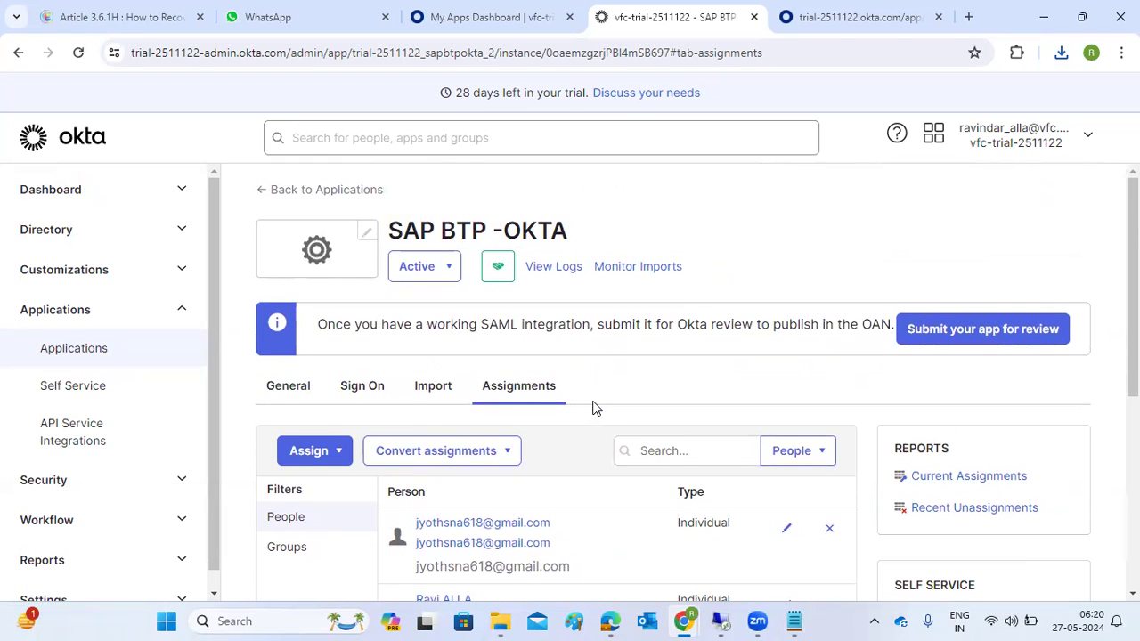
pyautogui.scroll(-5, 600, 403)
pyautogui.scroll(5, 600, 402)
# Switch to SAP BTP Cockpit and start a new SAML trust configuration in the DEV subaccount with the uploaded metadata file from Downloads
pyautogui.moveTo(687, 621)
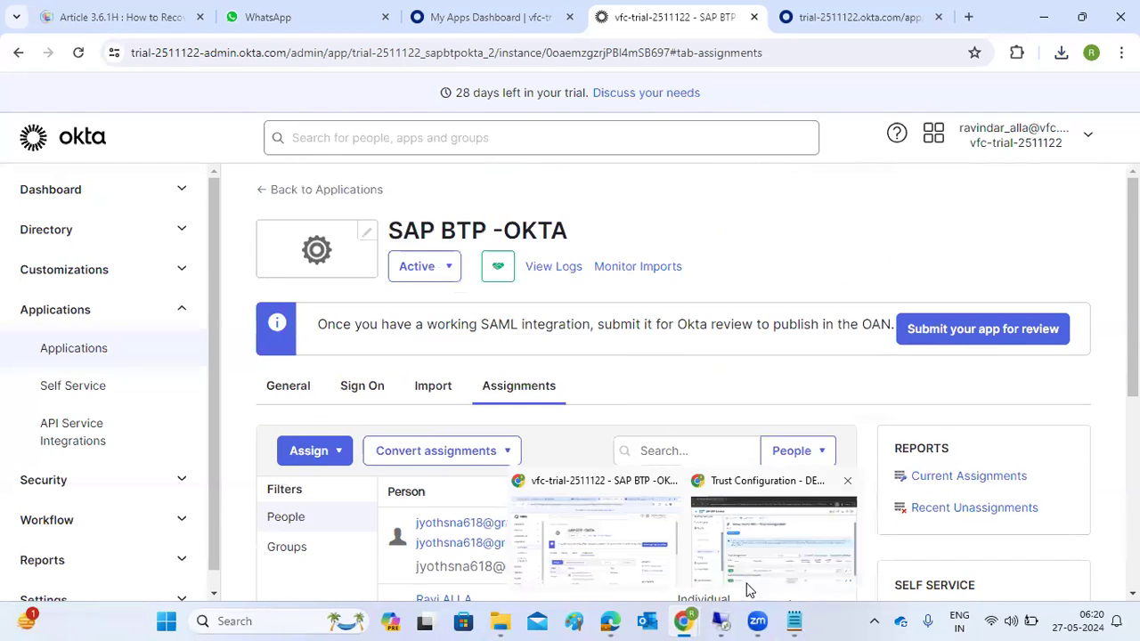
pyautogui.click(730, 531)
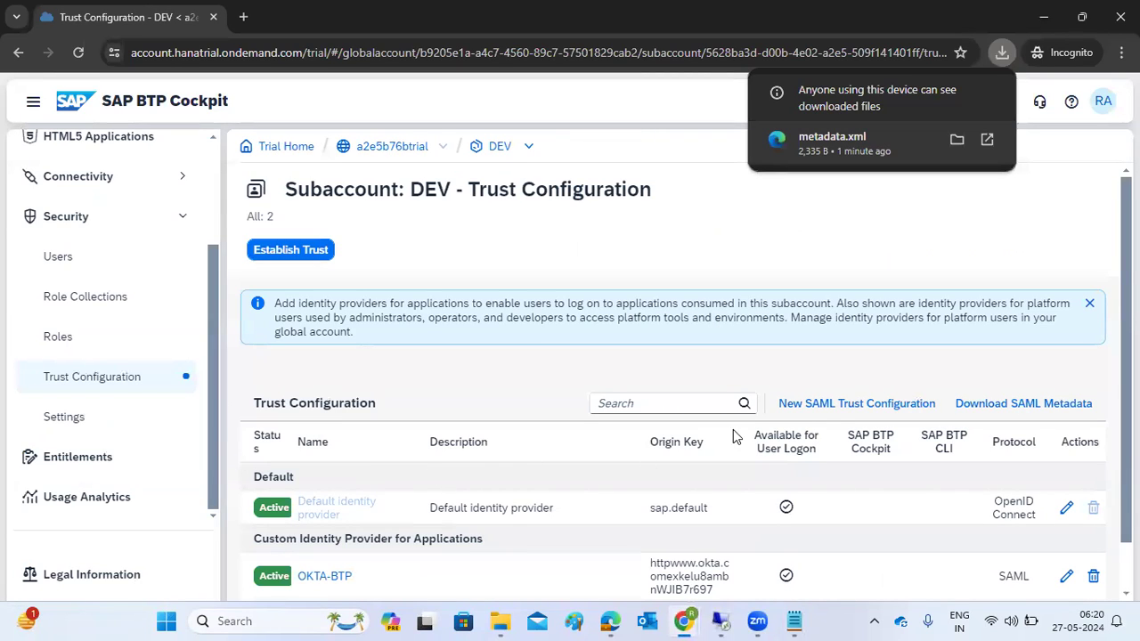
pyautogui.click(826, 404)
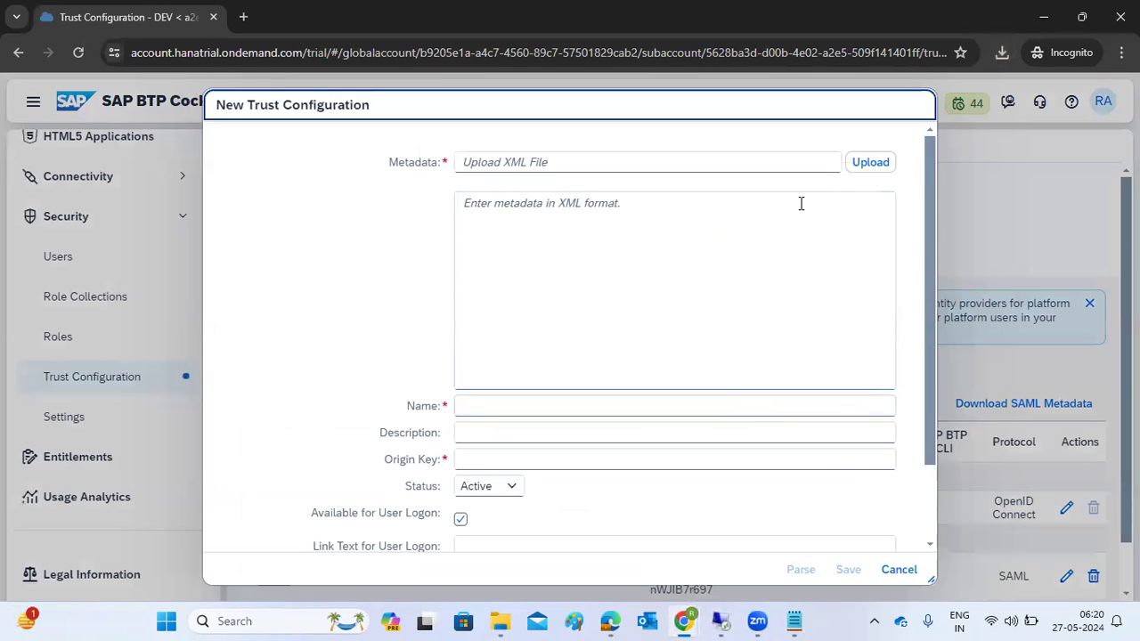
pyautogui.click(867, 166)
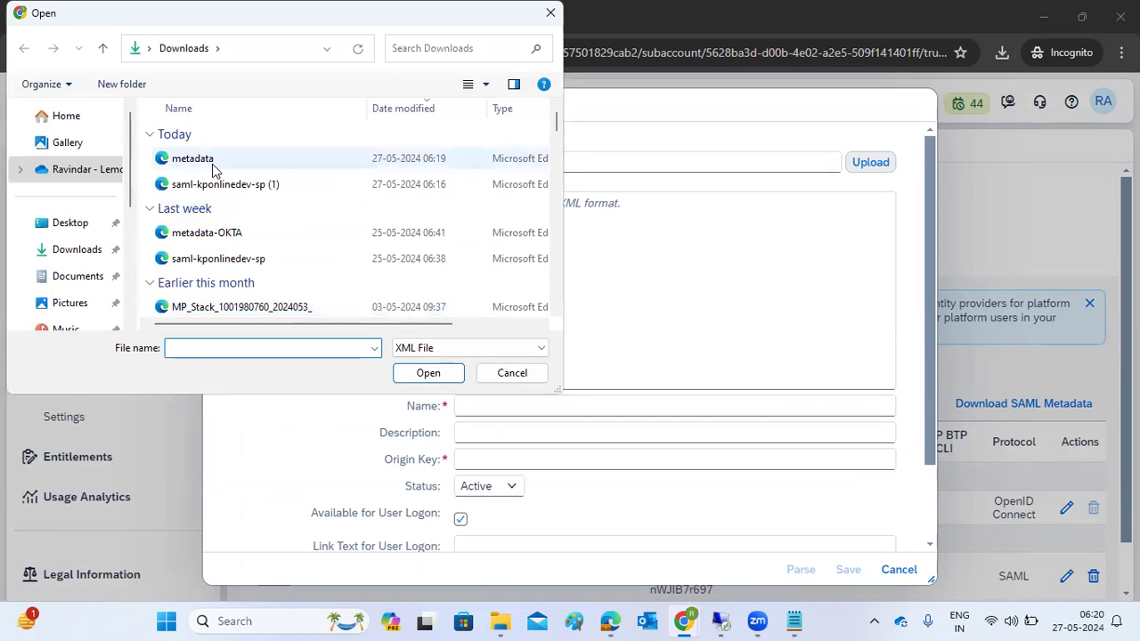
pyautogui.doubleClick(212, 169)
# Name the new trust configuration BTP-OKTA and leave its description empty
pyautogui.click(531, 409)
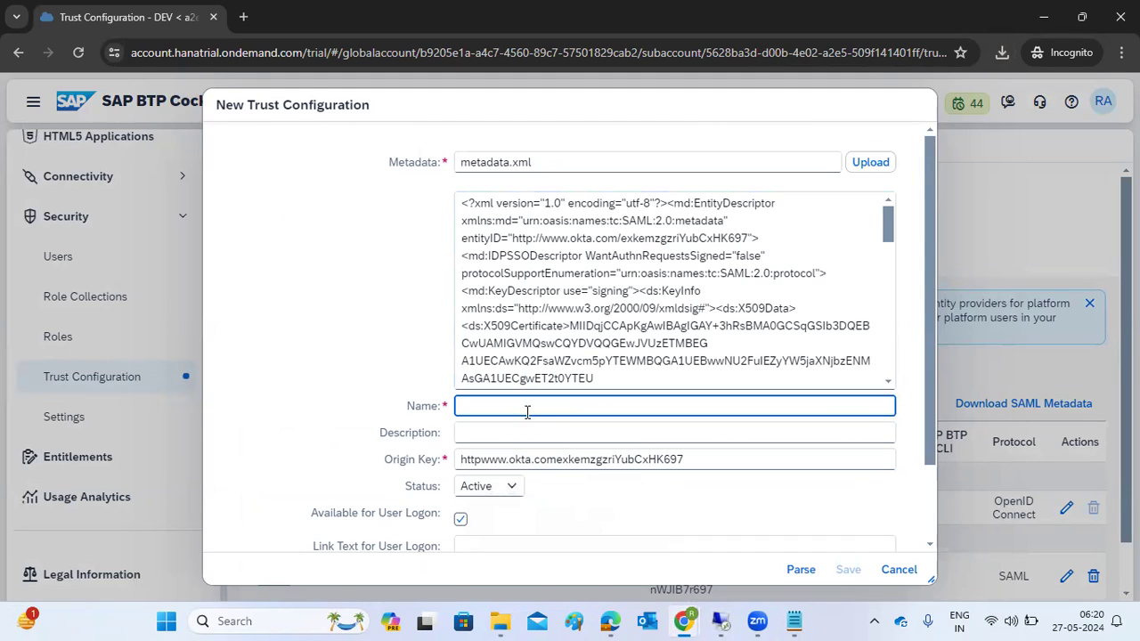
pyautogui.write('BTP-OKTA')
pyautogui.click(512, 431)
pyautogui.scroll(-1, 512, 428)
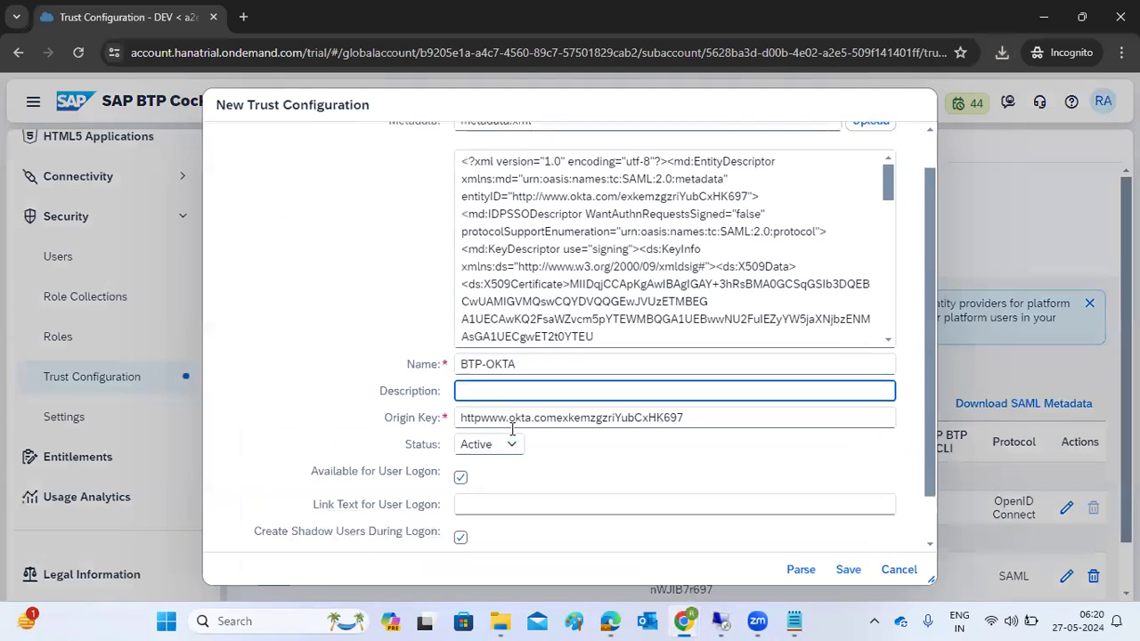
# Set the link text for user logon to "OKTA LOGIN FOR BTP USERS", save the trust configuration and check it in the list
pyautogui.click(487, 453)
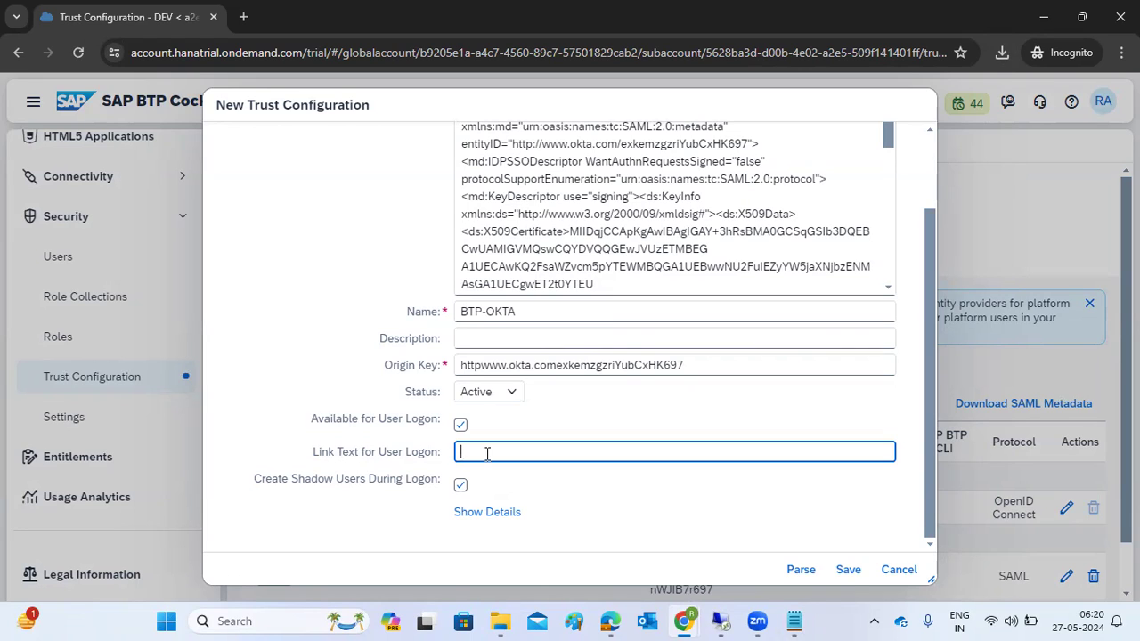
pyautogui.write('Please')
pyautogui.hotkey('ctrl', 'a')
pyautogui.write('OKTA LOGIN FOR BTP USERS')
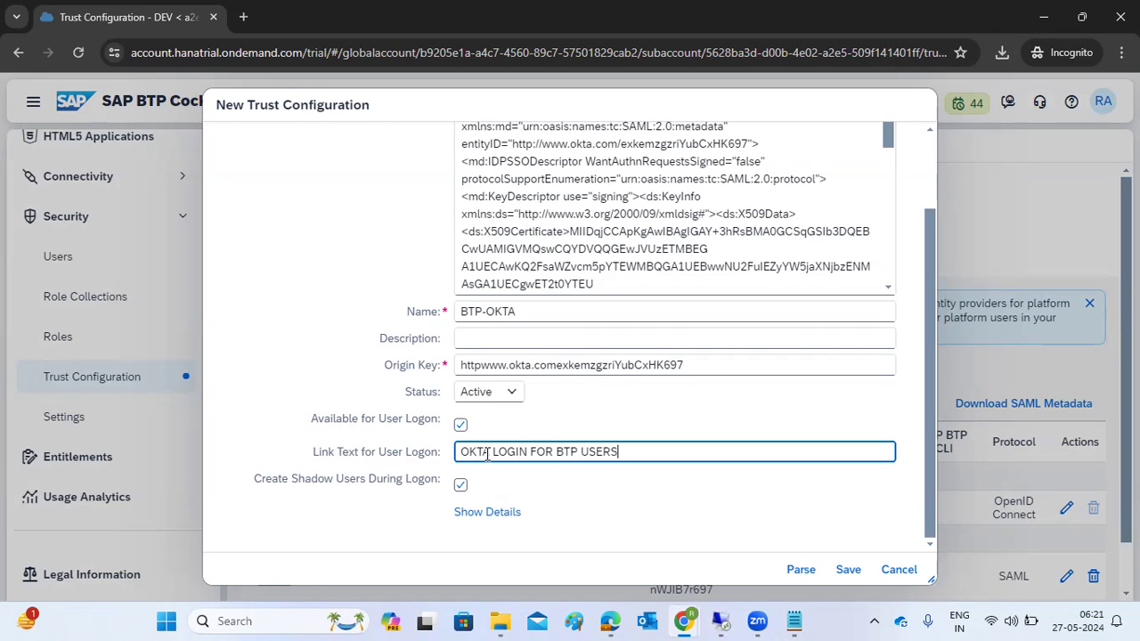
pyautogui.click(848, 573)
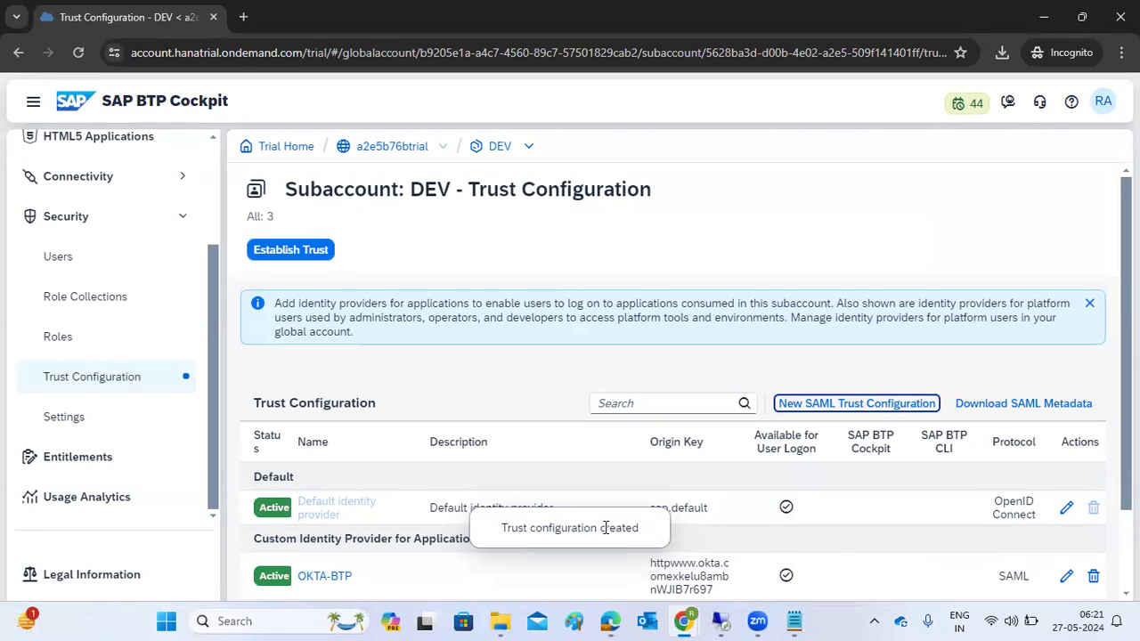
pyautogui.scroll(-2, 427, 556)
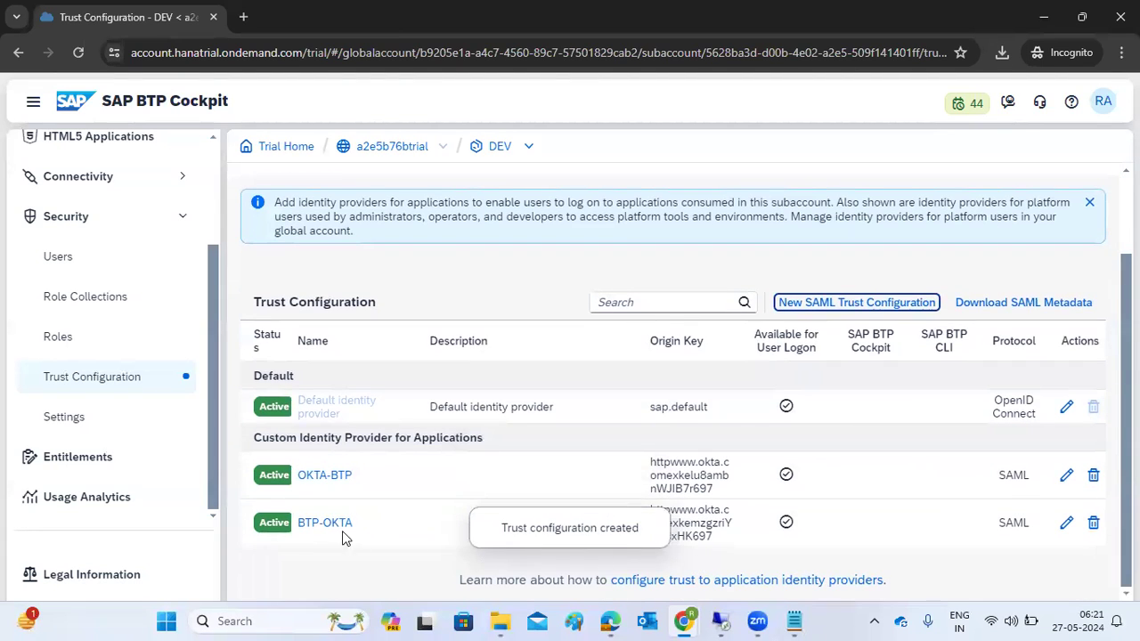
# Launch SAP Business Application Studio from the DEV subaccount's instances and subscriptions to reach its sign-in choices
pyautogui.scroll(3, 73, 350)
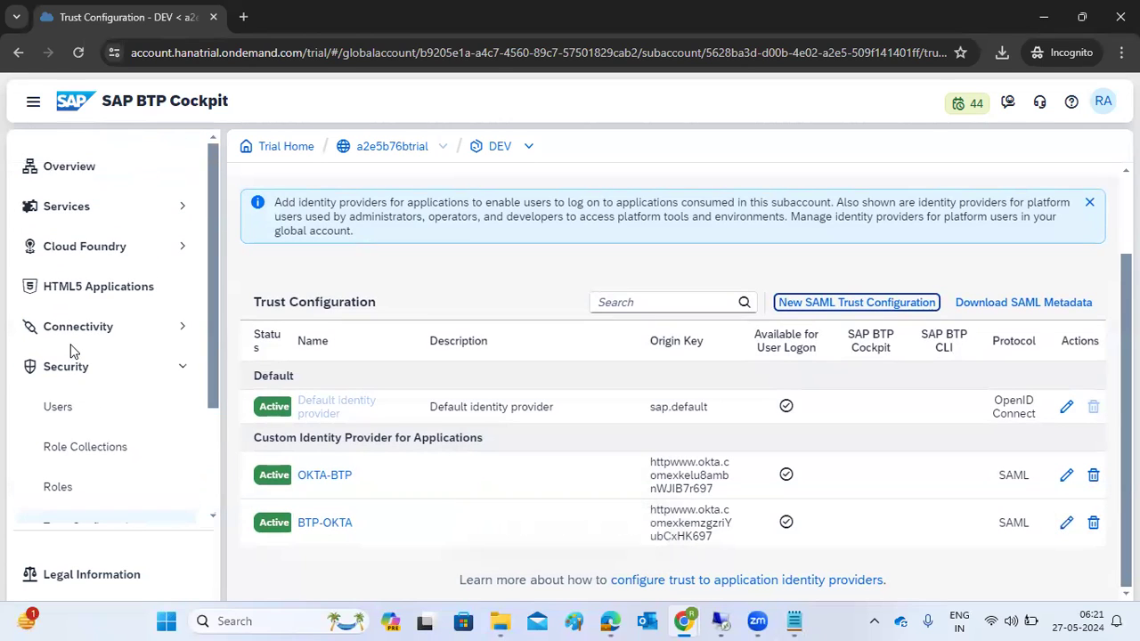
pyautogui.click(79, 204)
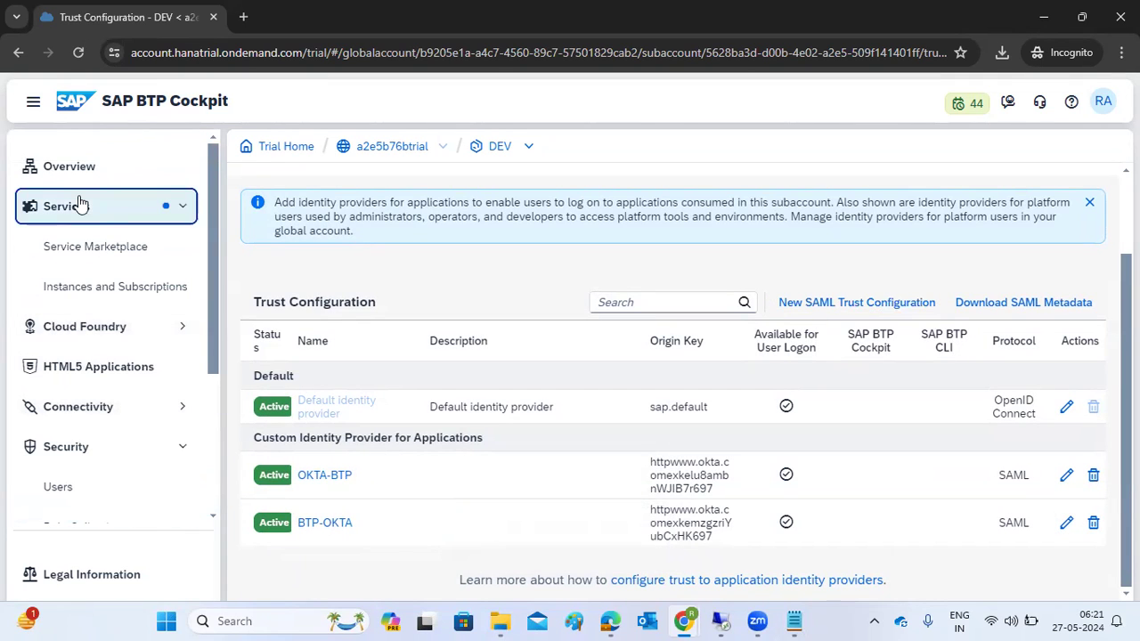
pyautogui.click(109, 290)
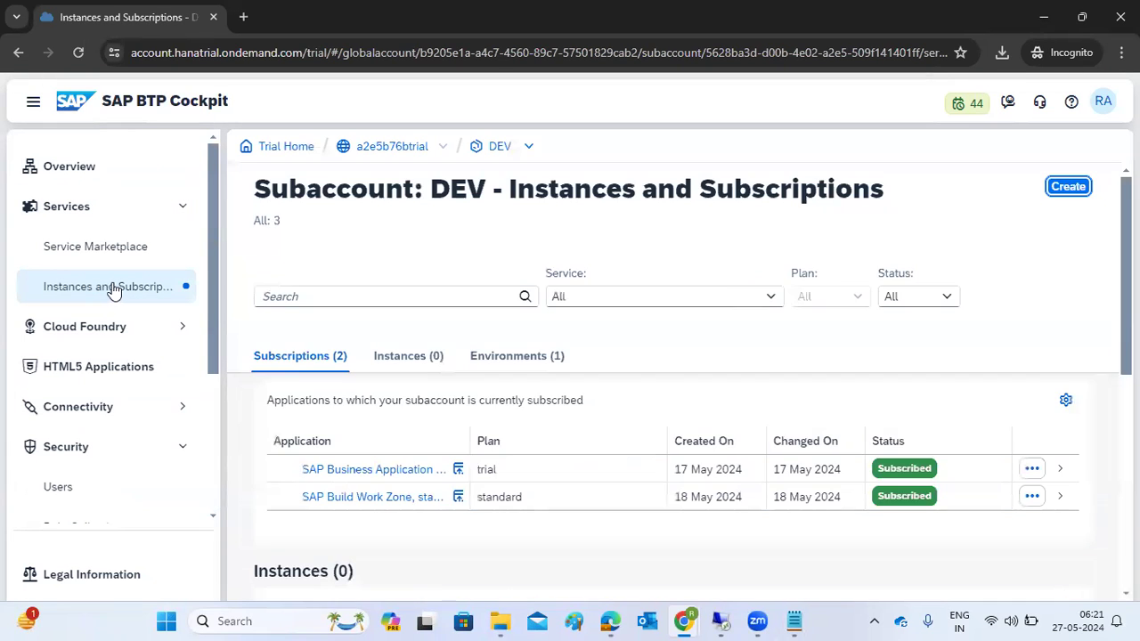
pyautogui.click(459, 470)
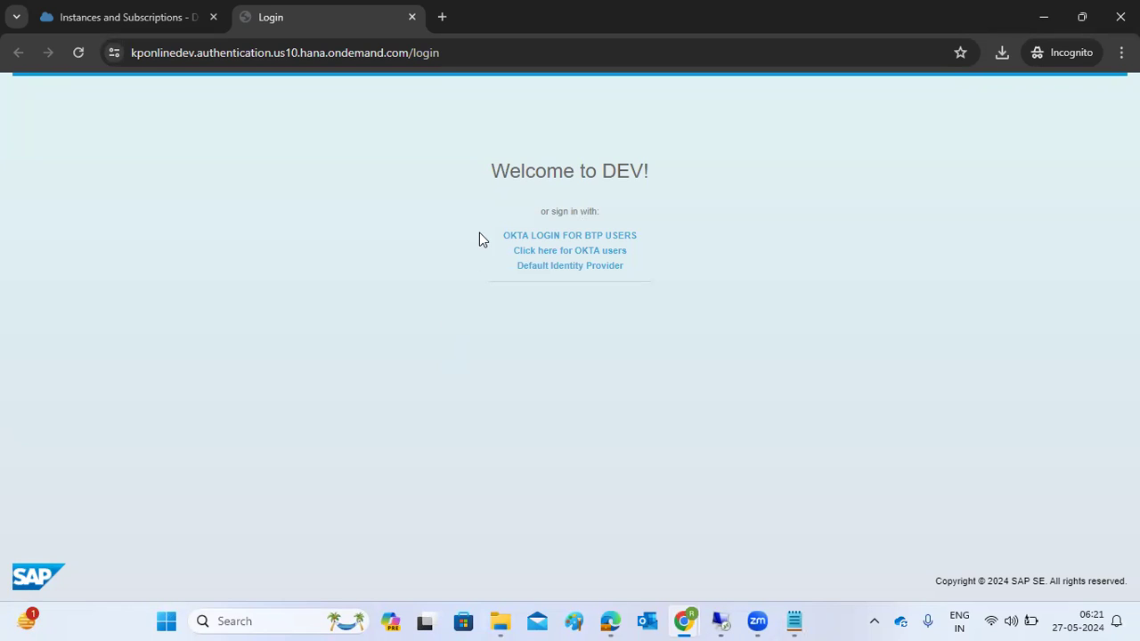
pyautogui.moveTo(544, 170); pyautogui.dragTo(598, 170)
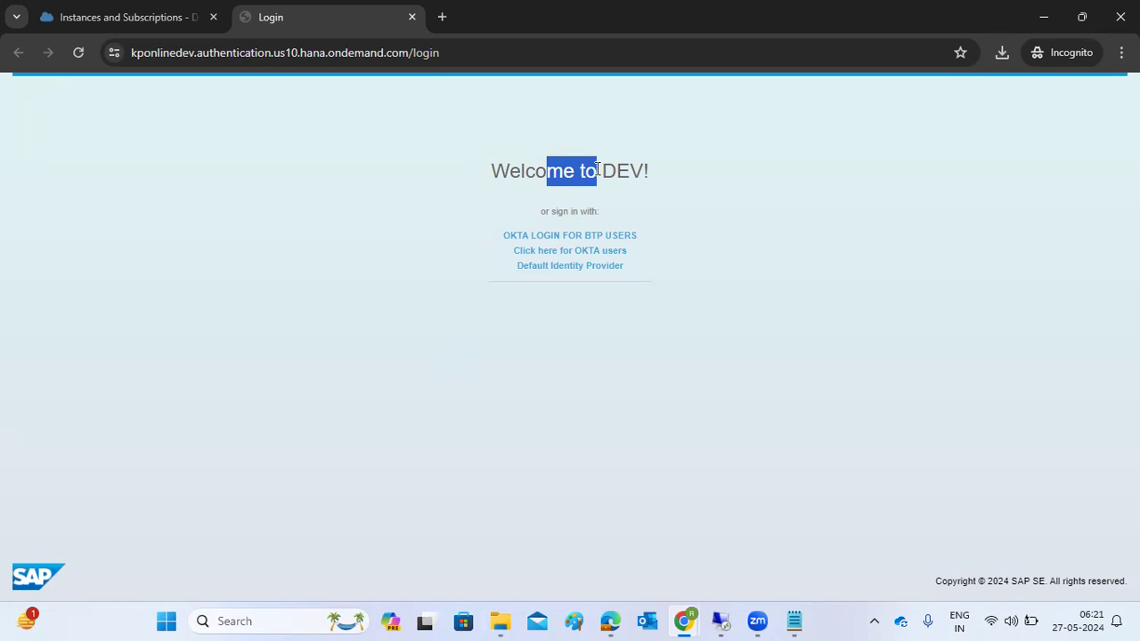
# Sign in through OKTA LOGIN FOR BTP USERS with the saved company username, verifying with an Okta Verify push notification
pyautogui.click(544, 237)
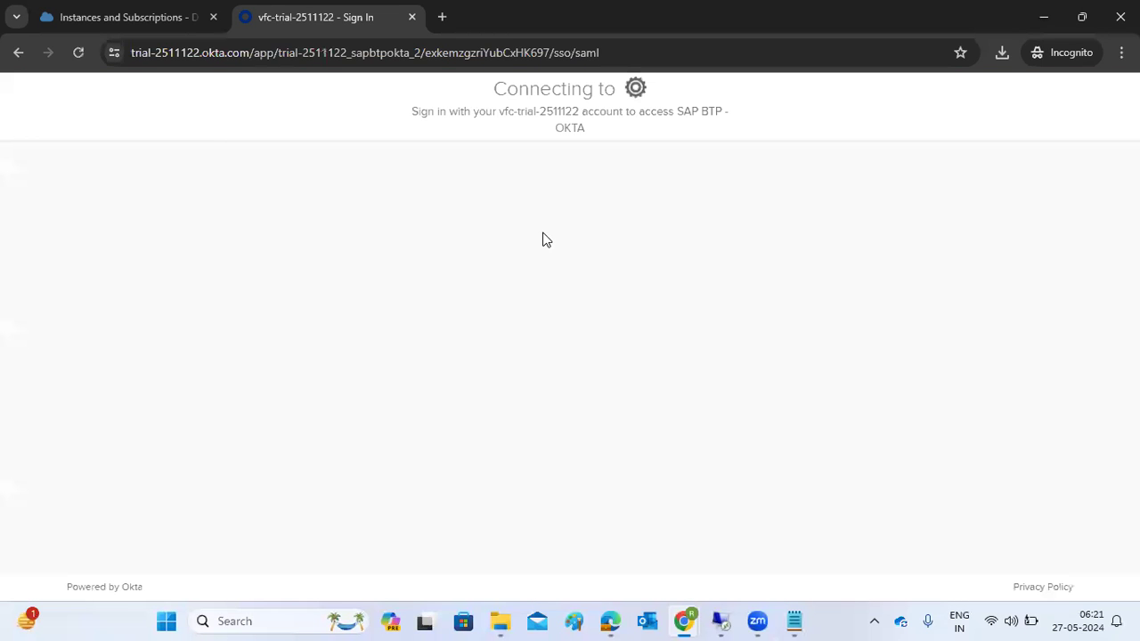
pyautogui.click(527, 330)
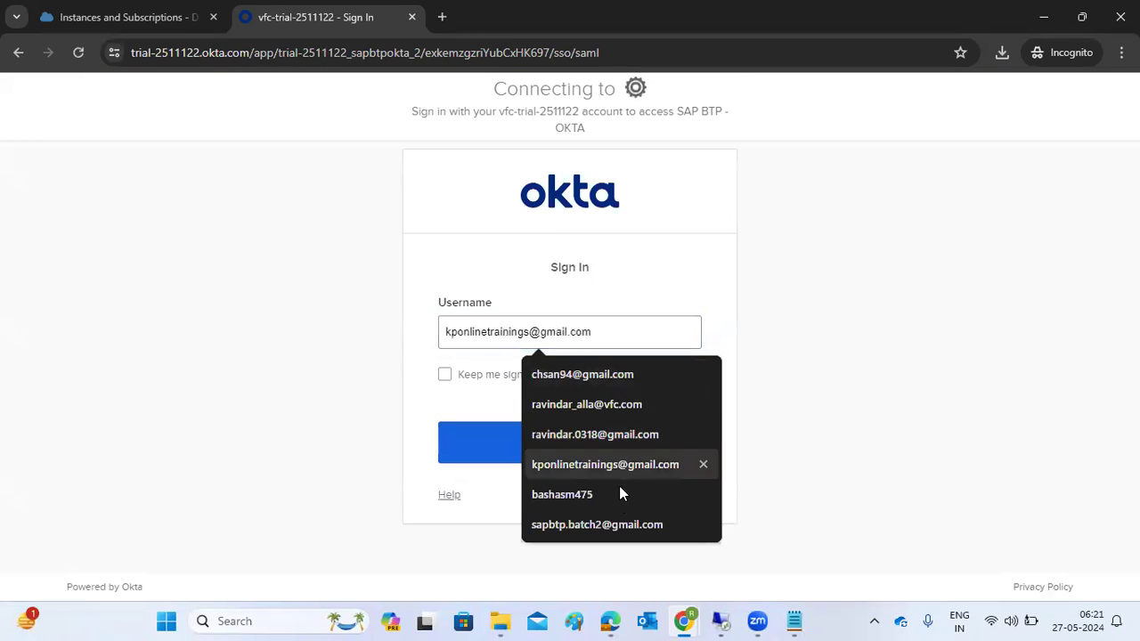
pyautogui.click(599, 408)
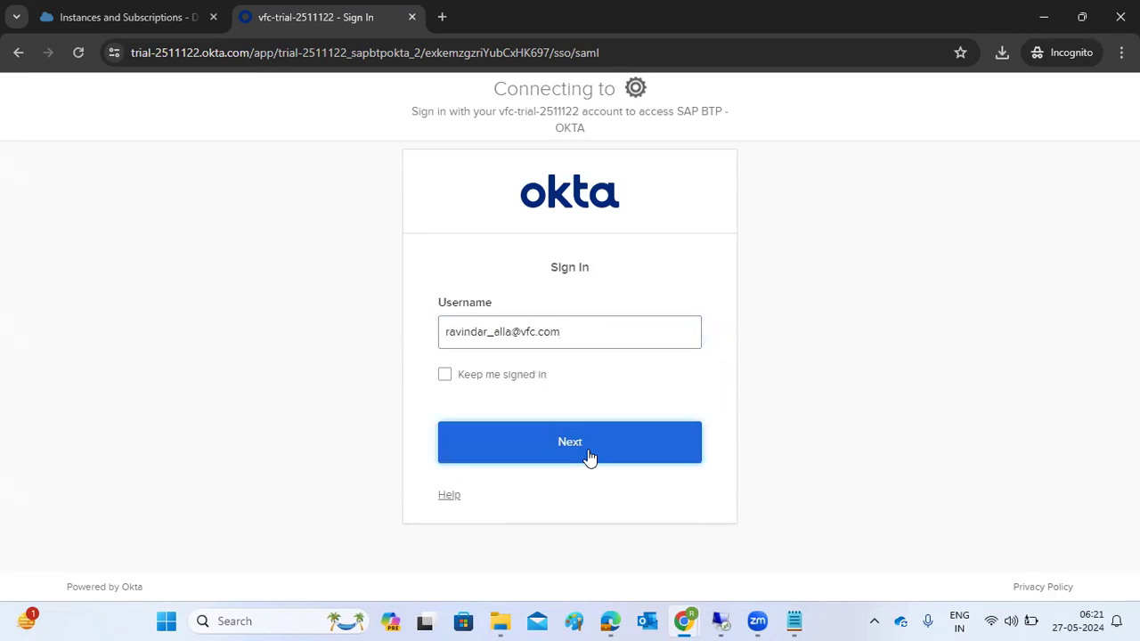
pyautogui.click(588, 457)
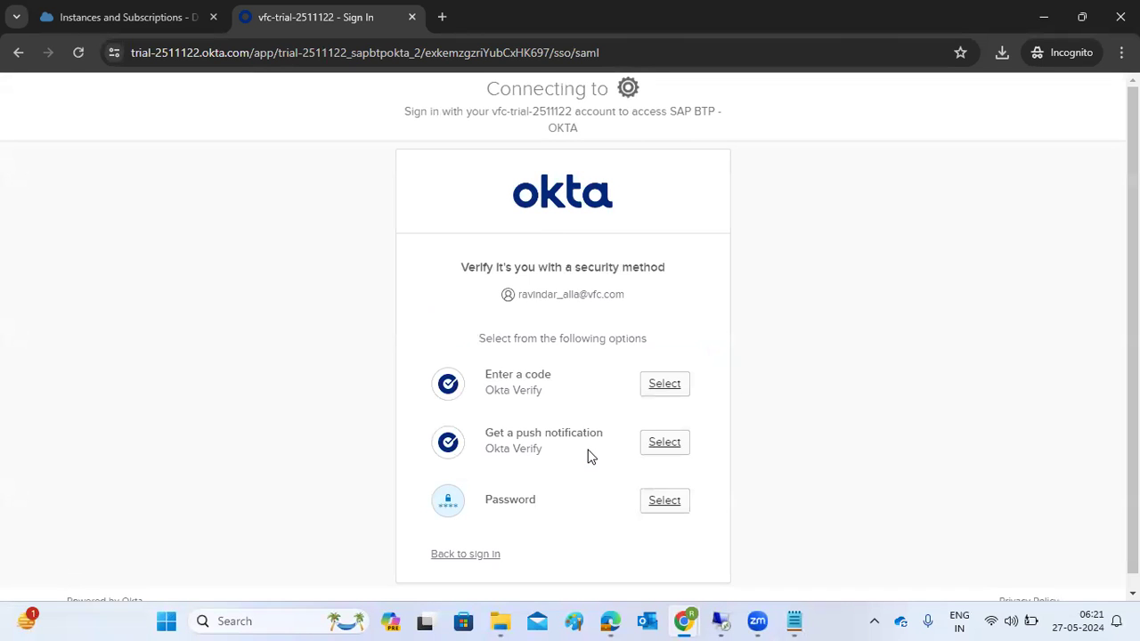
pyautogui.click(681, 446)
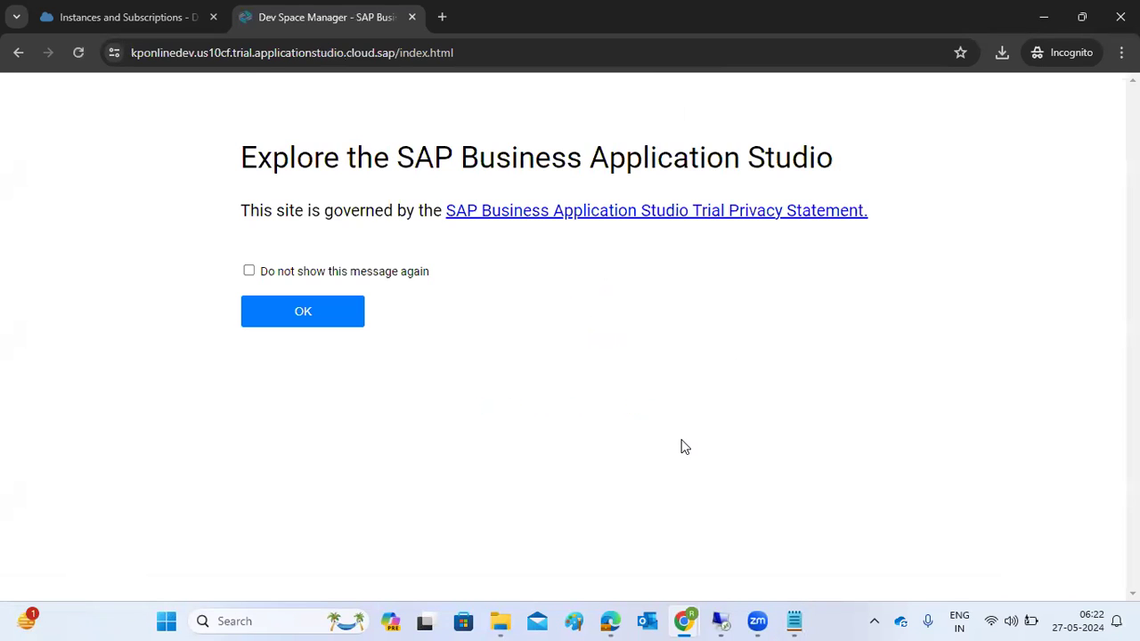
# Accept the Business Application Studio privacy notice, log out of the studio and return to the BTP Cockpit
pyautogui.click(299, 316)
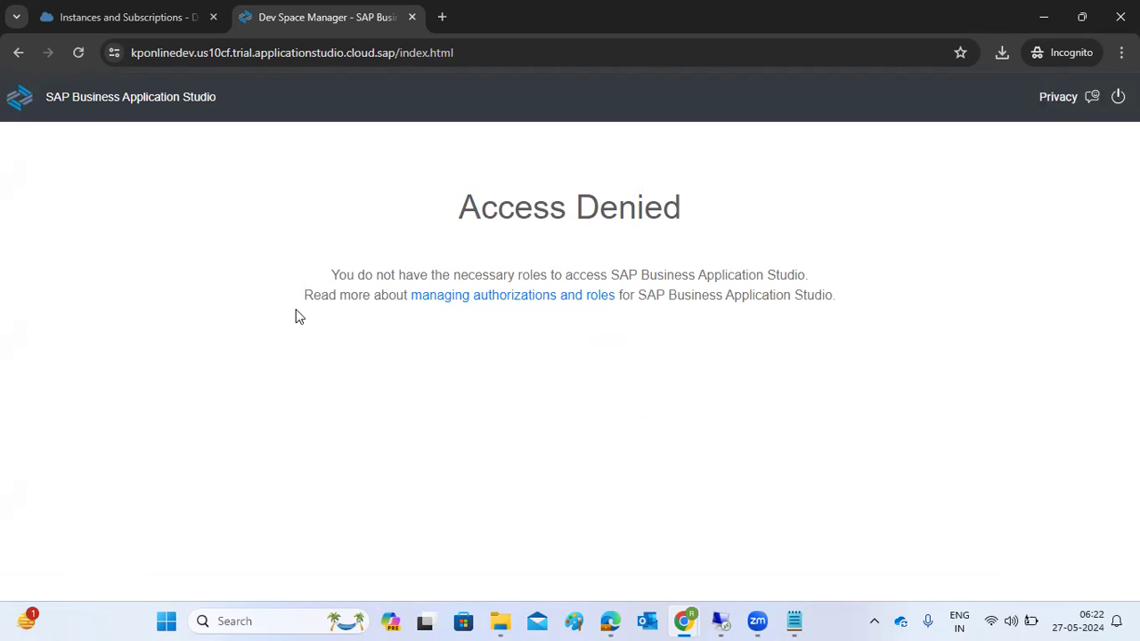
pyautogui.press('F5')
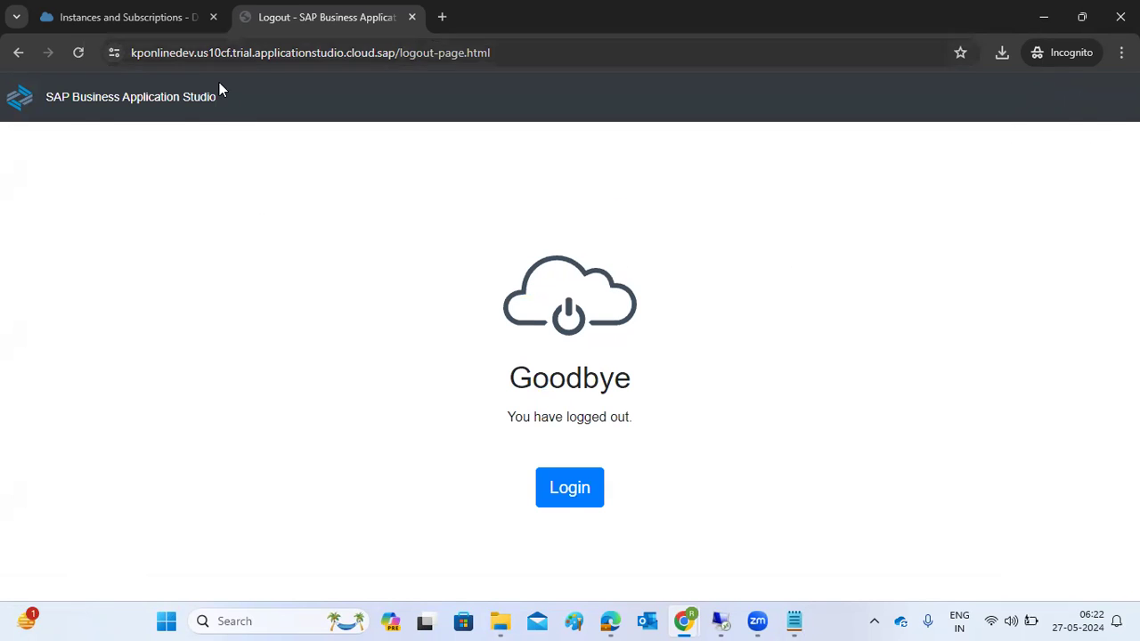
pyautogui.hotkey('ctrl', 'Tab')
# Open the role collection assignment for the BTP-OKTA user in the DEV subaccount's user list
pyautogui.scroll(-1, 72, 436)
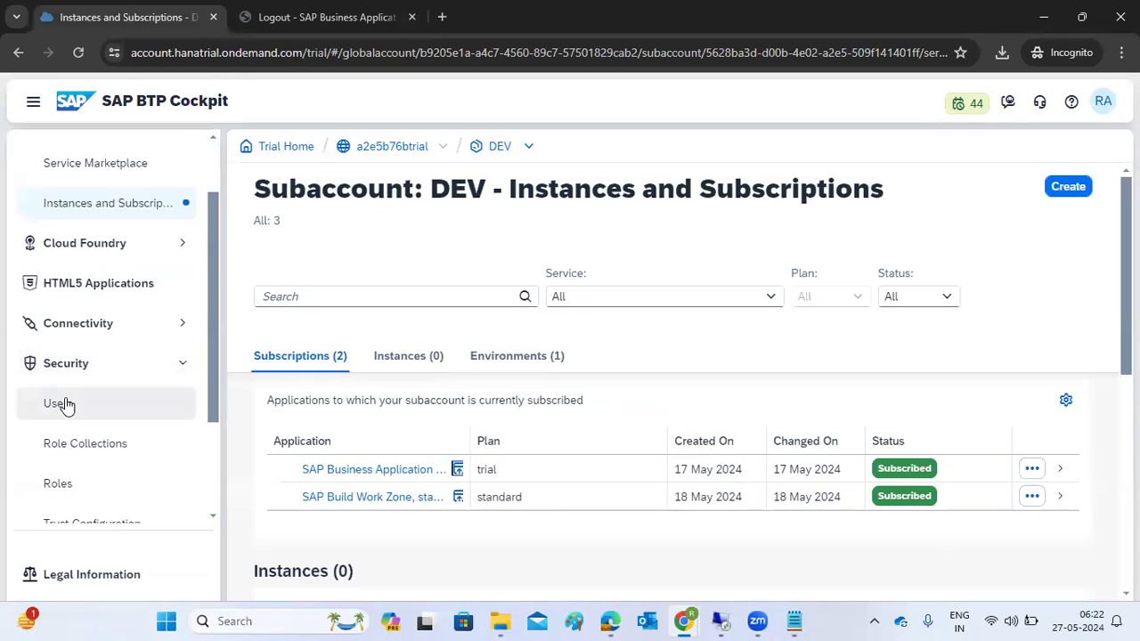
pyautogui.click(59, 403)
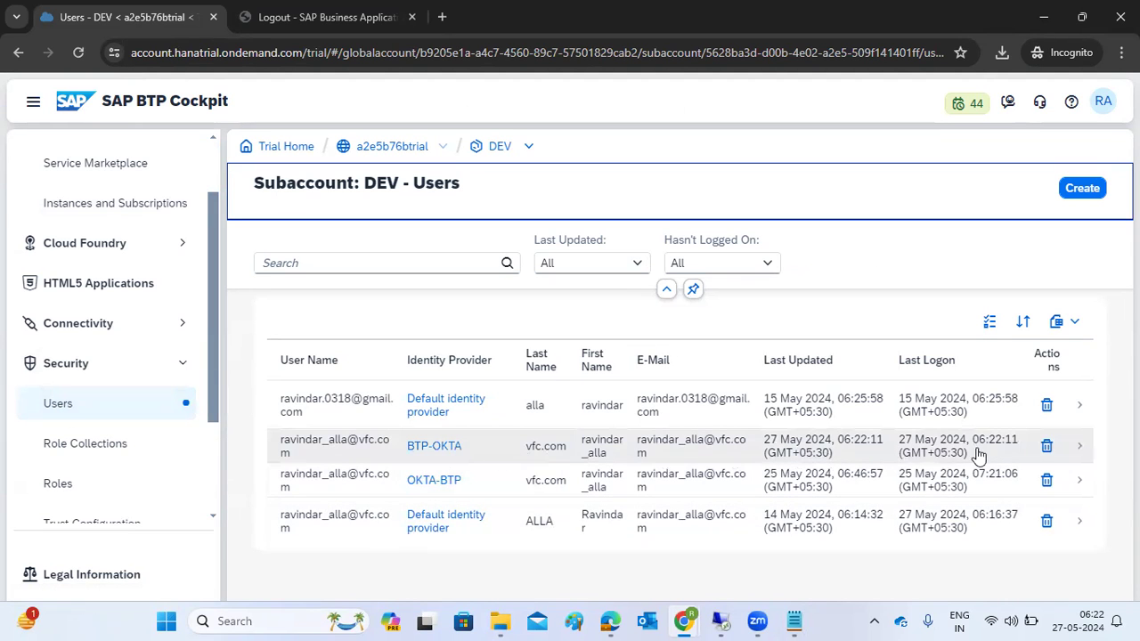
pyautogui.click(1078, 449)
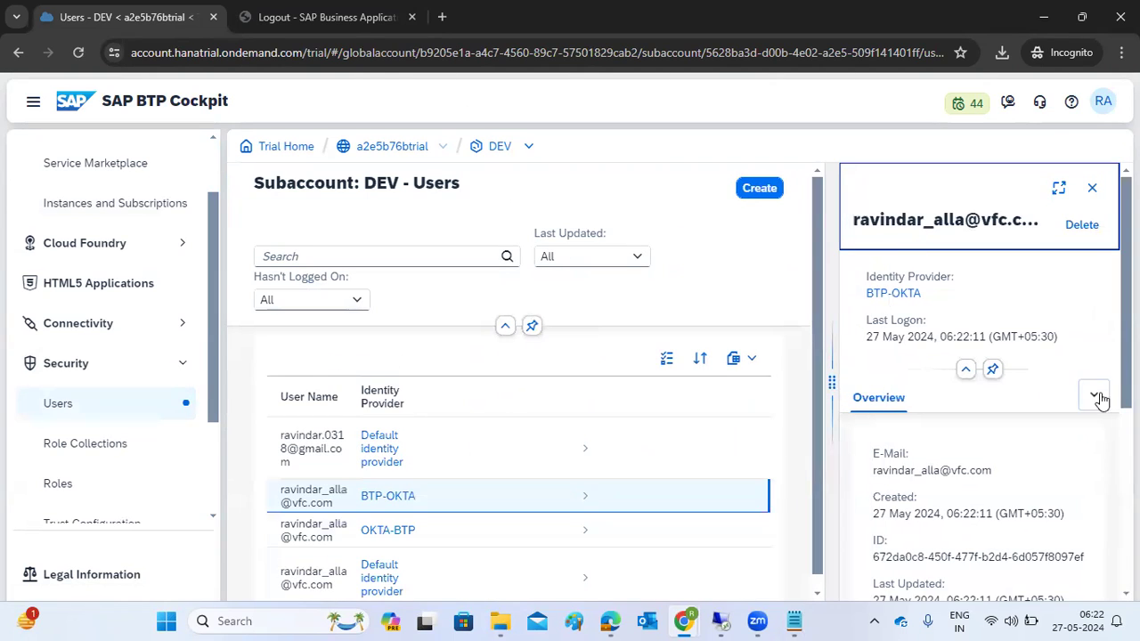
pyautogui.click(1095, 396)
pyautogui.click(936, 456)
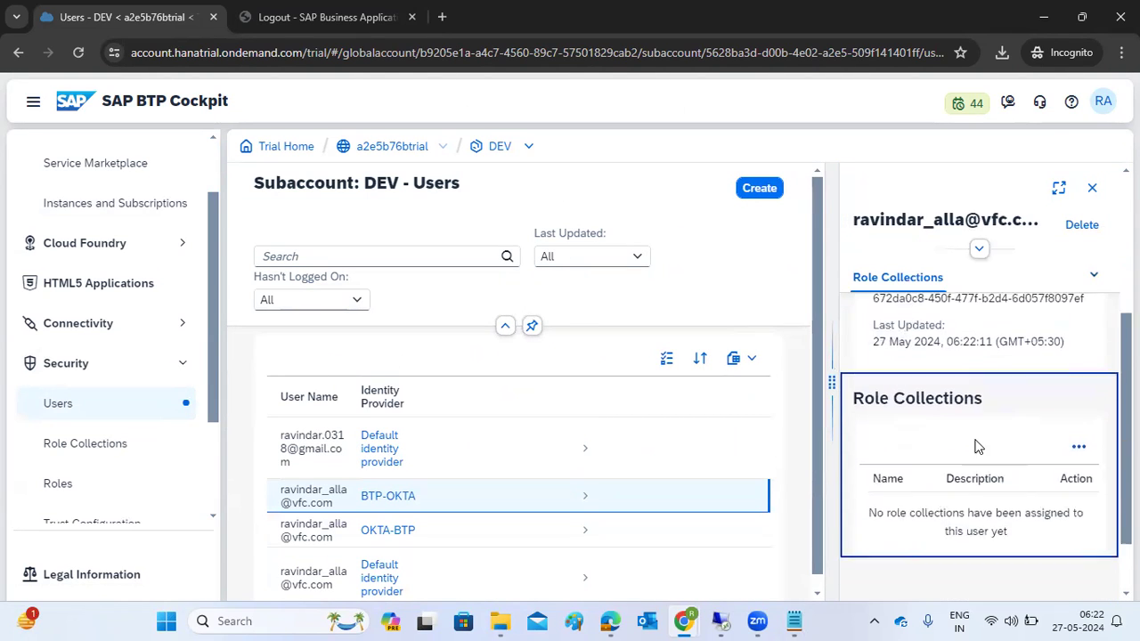
pyautogui.click(1078, 368)
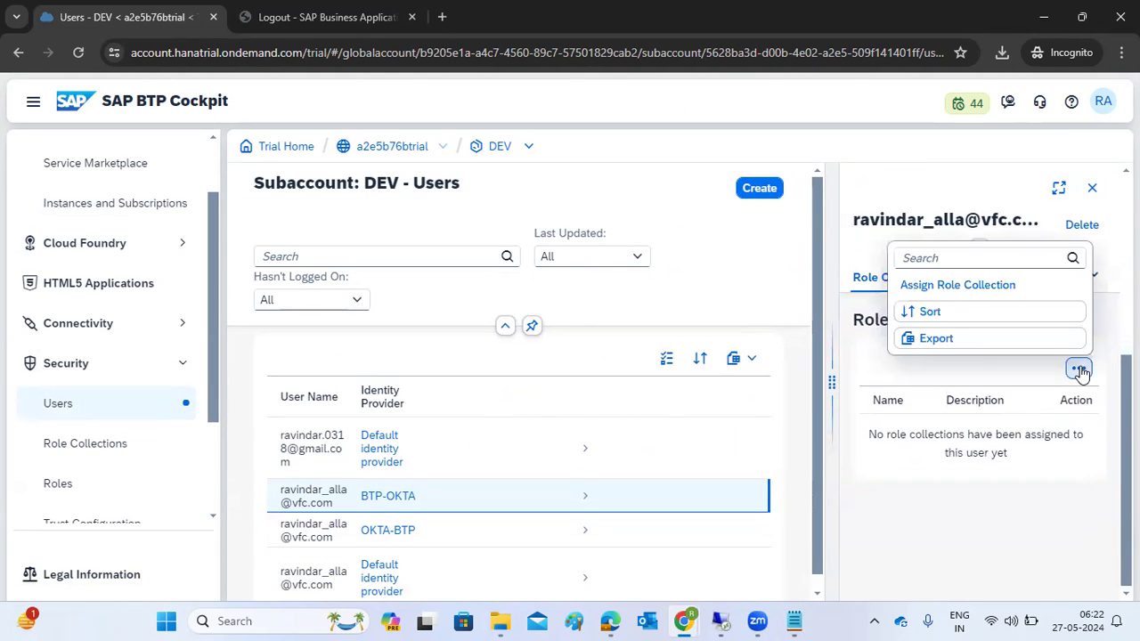
pyautogui.click(926, 286)
# Select the seven ~sapecd role collections, from ~sapecd_SAP_LUMIRA_TCR through ~sapecd_ZBASIS_APPS, for the BTP-OKTA user
pyautogui.click(97, 299)
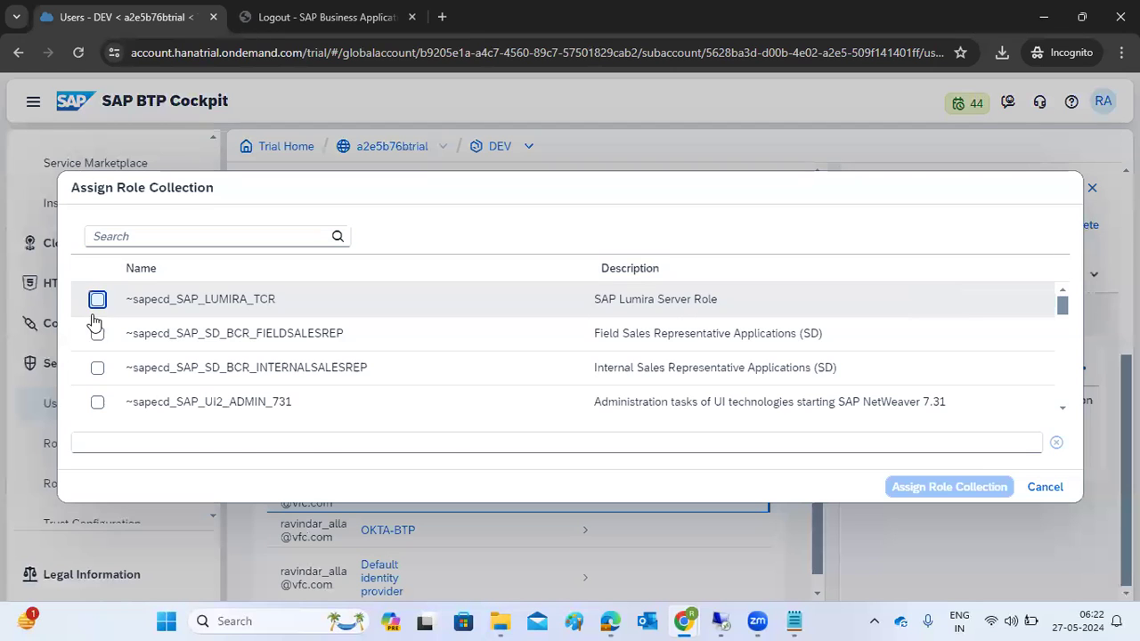
pyautogui.click(97, 333)
pyautogui.click(97, 367)
pyautogui.click(97, 401)
pyautogui.scroll(-2, 97, 394)
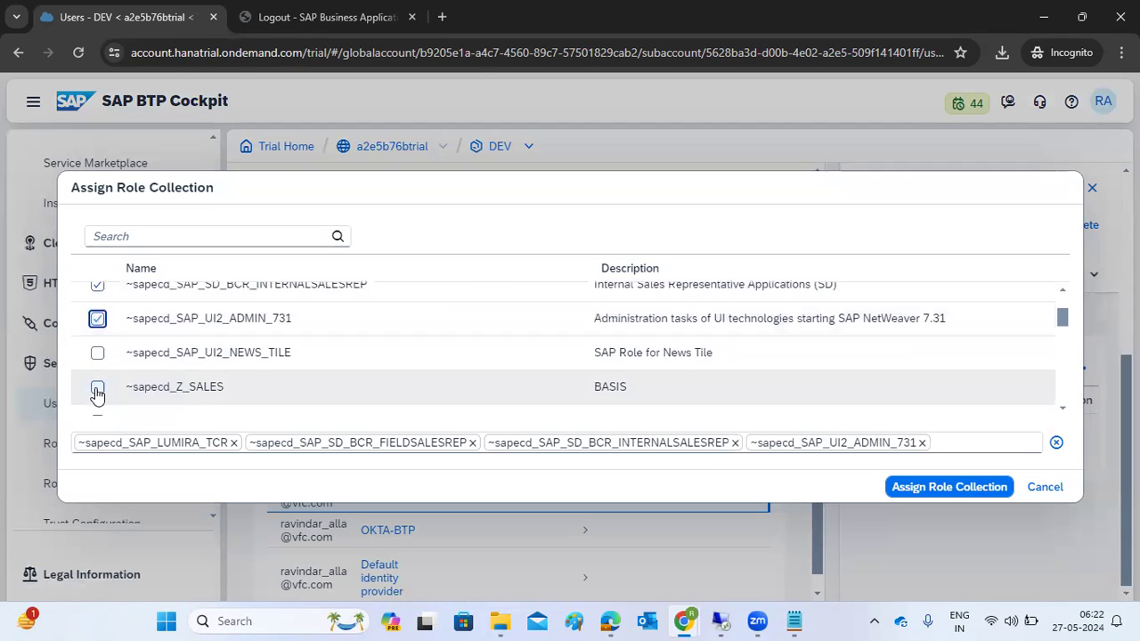
pyautogui.click(97, 352)
pyautogui.click(97, 386)
pyautogui.scroll(-2, 97, 389)
pyautogui.click(97, 338)
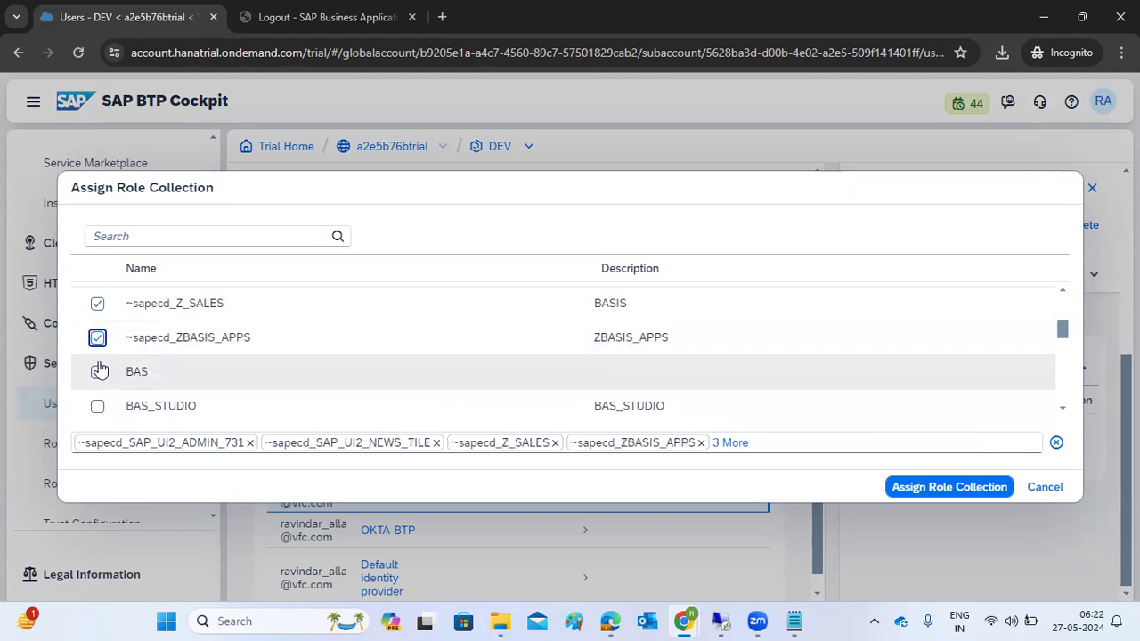
# Add BAS, BAS_STUDIO and the Business_Application_Studio Administrator, Developer and Extension_Deployer role collections to the selection
pyautogui.click(97, 371)
pyautogui.click(97, 405)
pyautogui.scroll(-2, 97, 401)
pyautogui.click(98, 358)
pyautogui.click(97, 392)
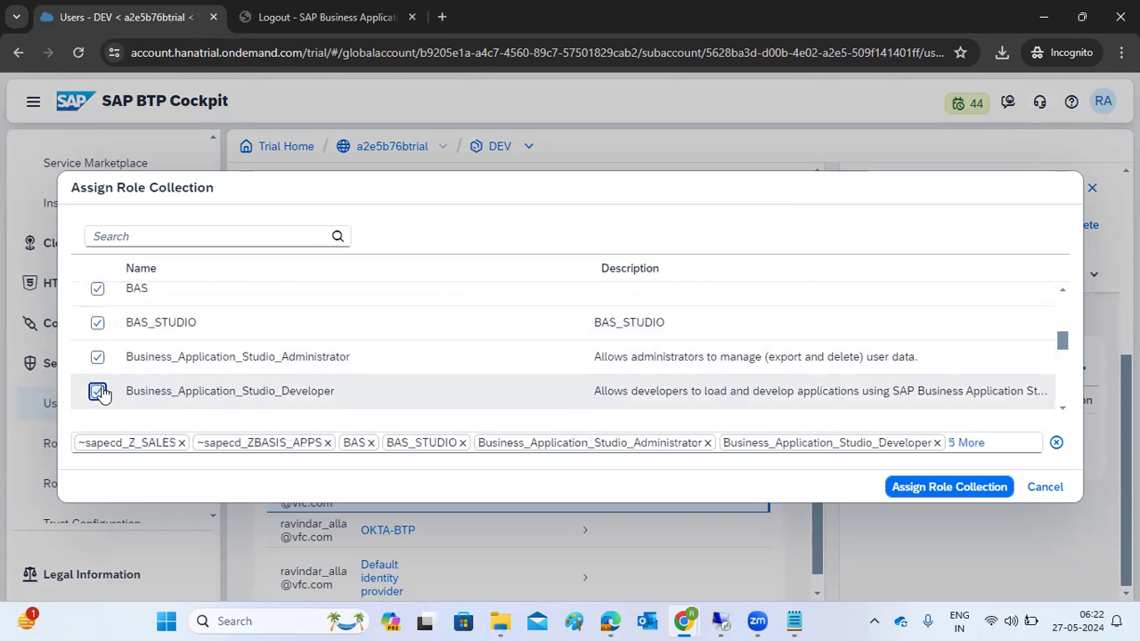
pyautogui.scroll(-2, 103, 383)
pyautogui.click(97, 341)
# Add Cloud Connector Administrator, Connectivity and Destination Administrator, Destination Administrator and Launchpad_Admin, assign the selected role collections and close the user's details
pyautogui.click(97, 376)
pyautogui.click(97, 375)
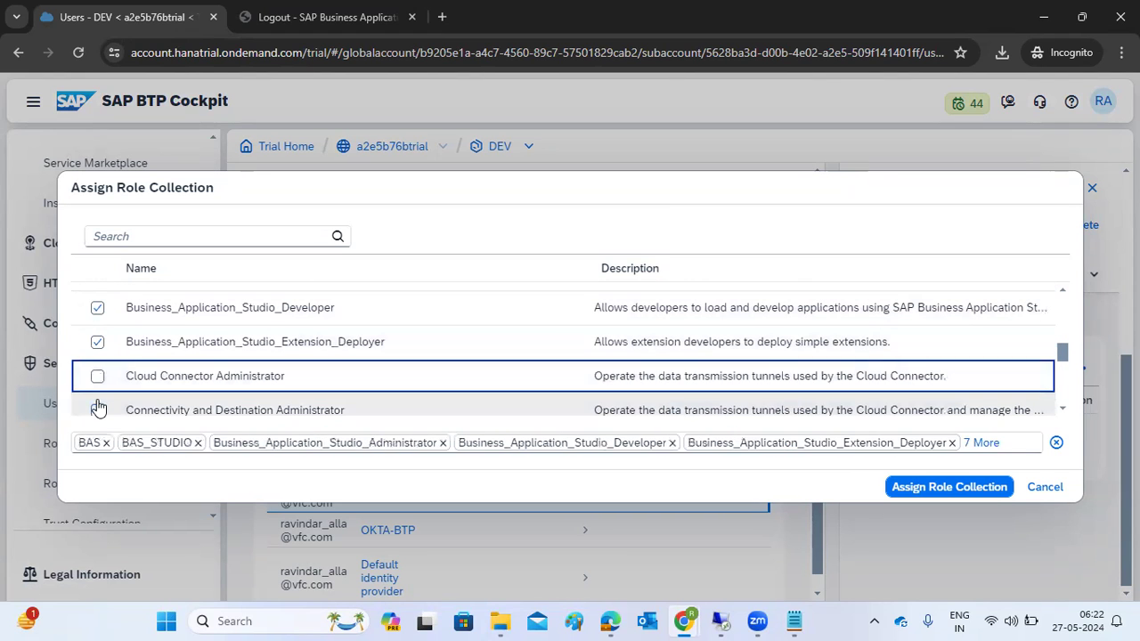
pyautogui.click(97, 376)
pyautogui.scroll(-2, 105, 378)
pyautogui.click(97, 327)
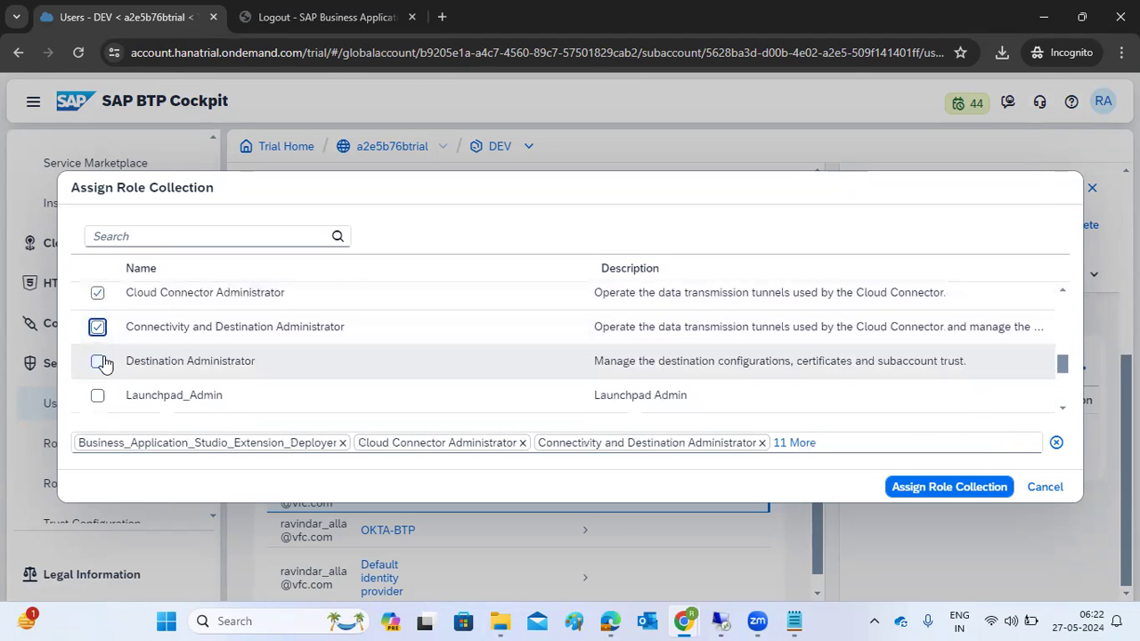
pyautogui.click(97, 361)
pyautogui.click(97, 394)
pyautogui.click(907, 488)
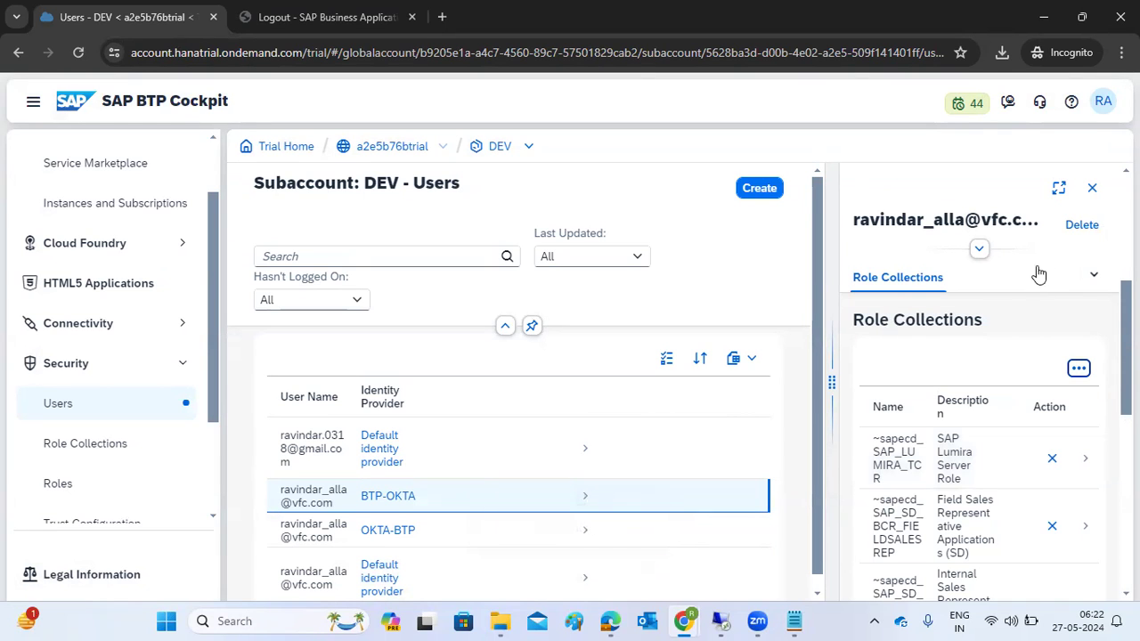
pyautogui.click(1093, 187)
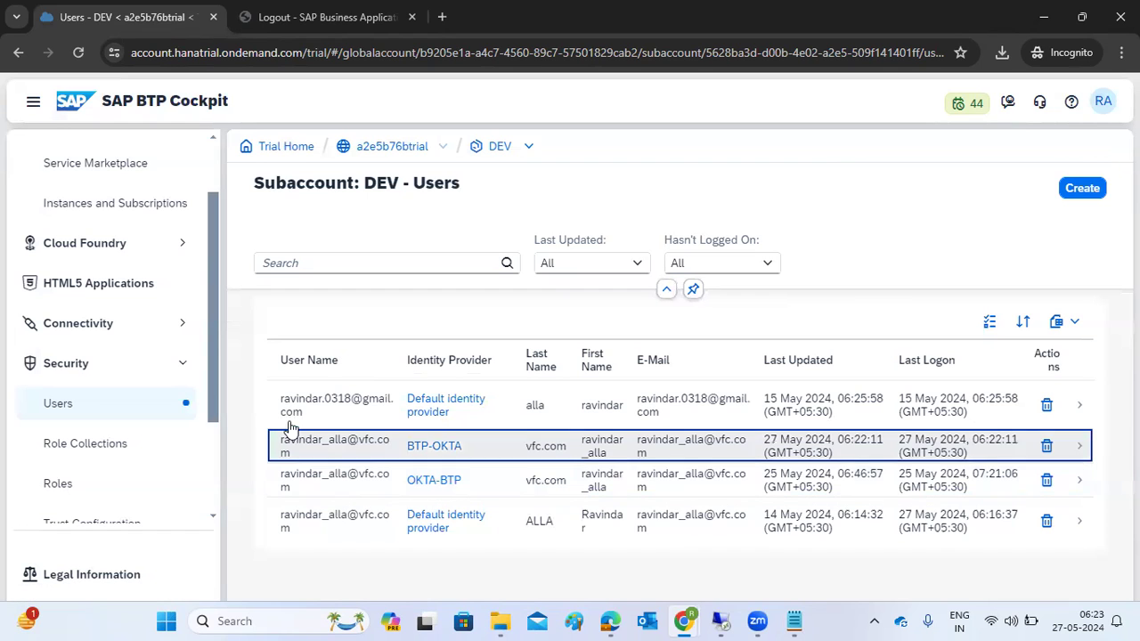
# Launch SAP Business Application Studio from the DEV subaccount's Instances and Subscriptions, and close the old Logout page
pyautogui.click(111, 205)
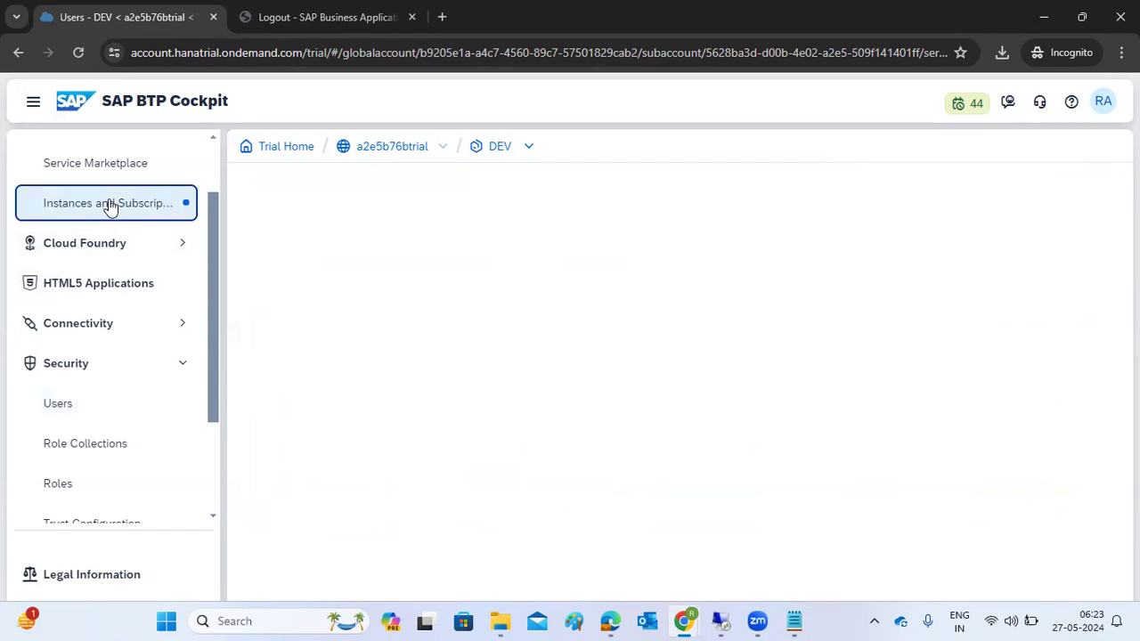
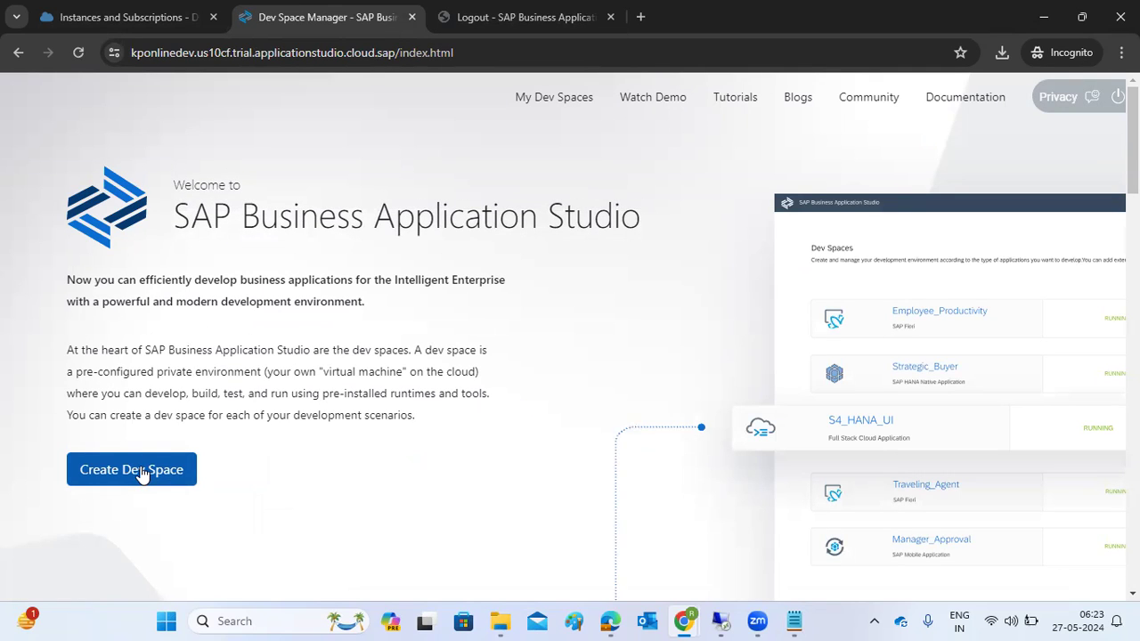
pyautogui.middleClick(475, 7)
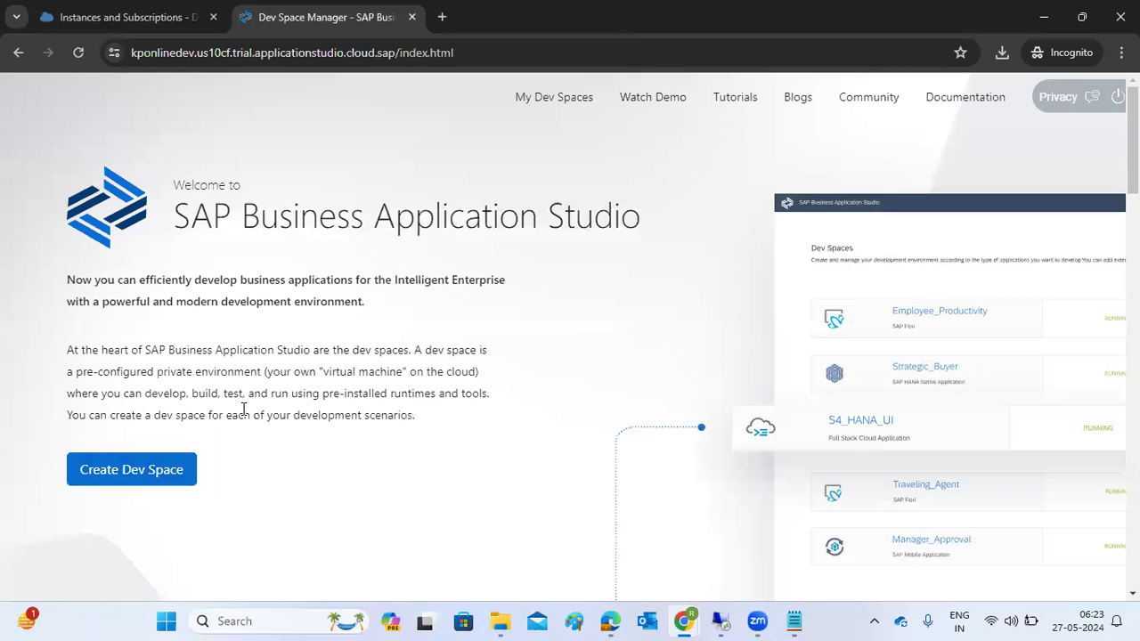
# Launch SAP Build Work Zone from the DEV subscriptions and copy the Site Directory page's URL
pyautogui.click(135, 12)
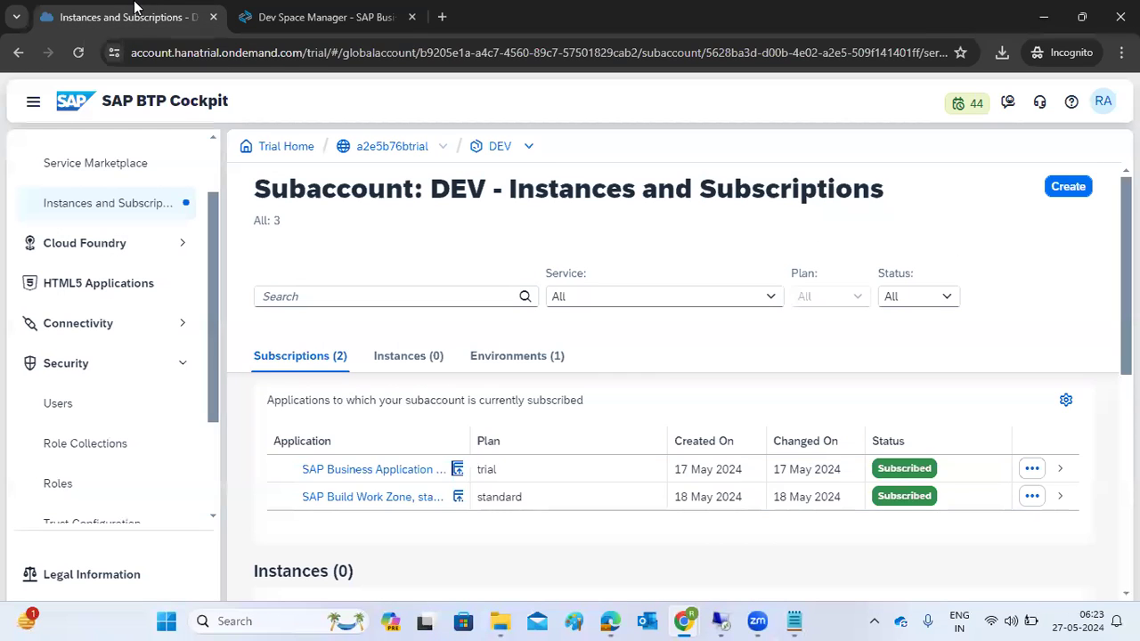
pyautogui.click(456, 499)
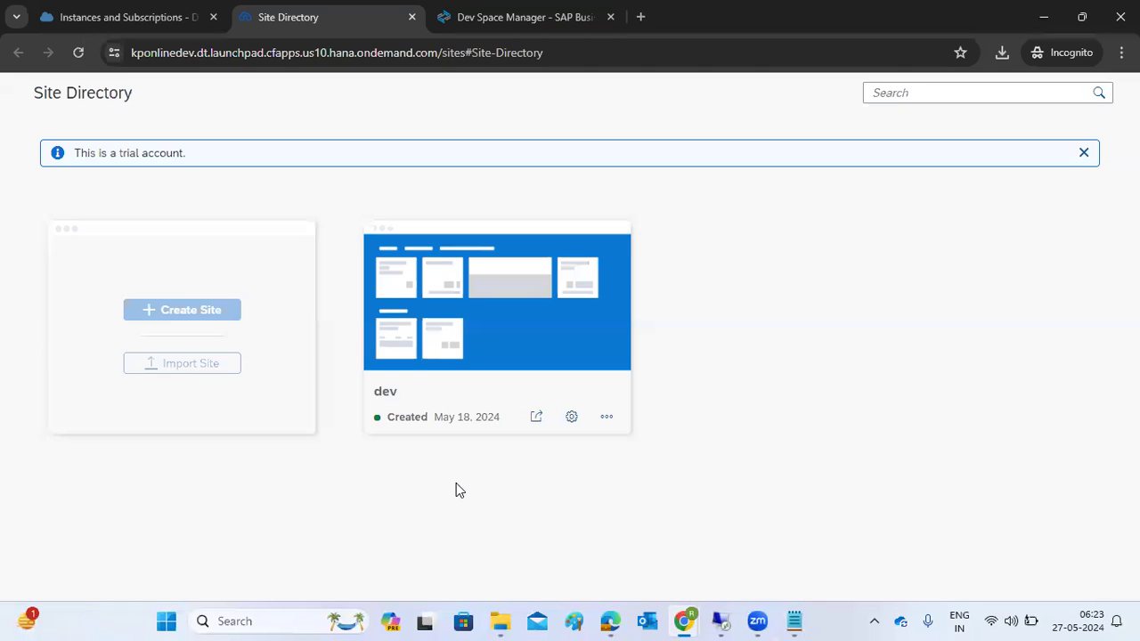
pyautogui.hotkey('ctrl', 'l')
pyautogui.hotkey('ctrl', 'c')
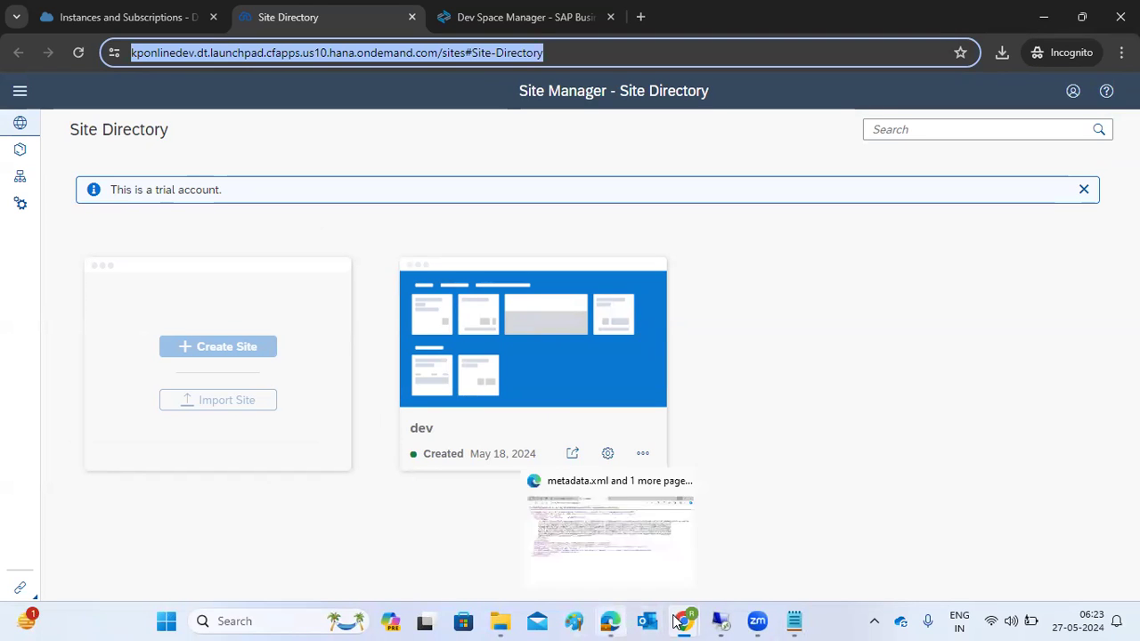
# Load the copied Site Directory URL in the regular Chrome window and sign in as an OKTA user with an Okta Verify push notification
pyautogui.moveTo(684, 620)
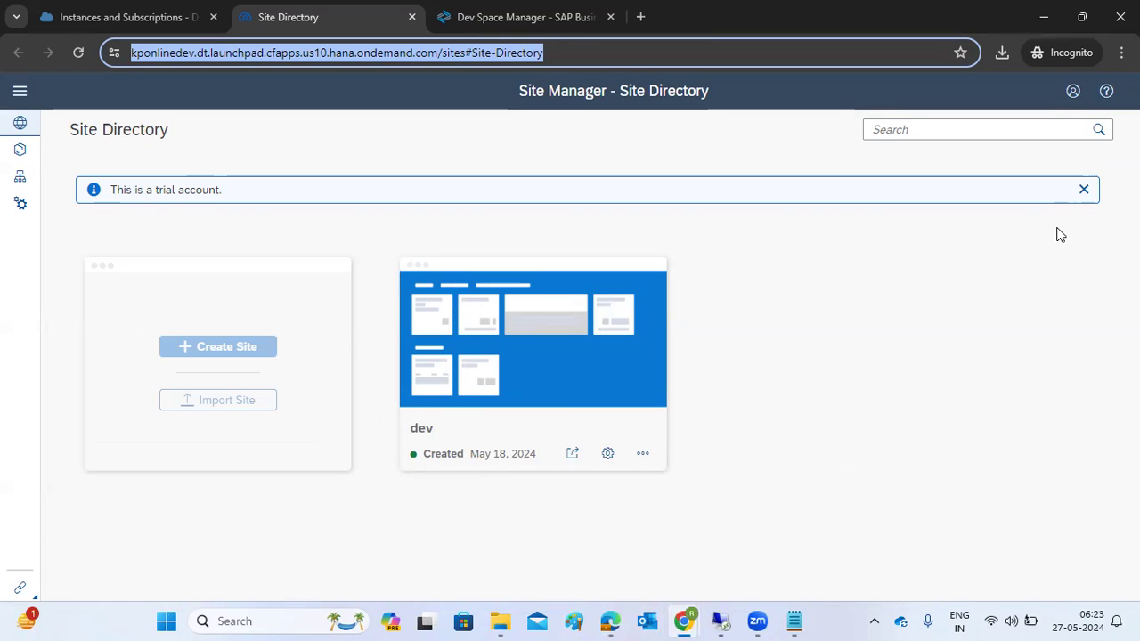
pyautogui.click(624, 545)
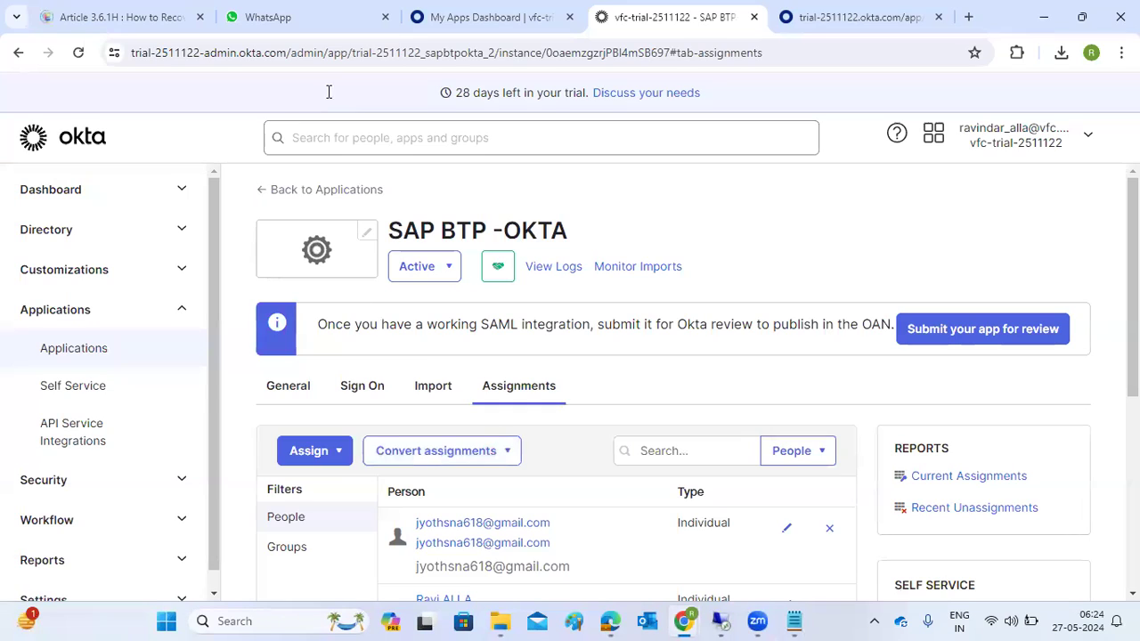
pyautogui.hotkey('ctrl', 't')
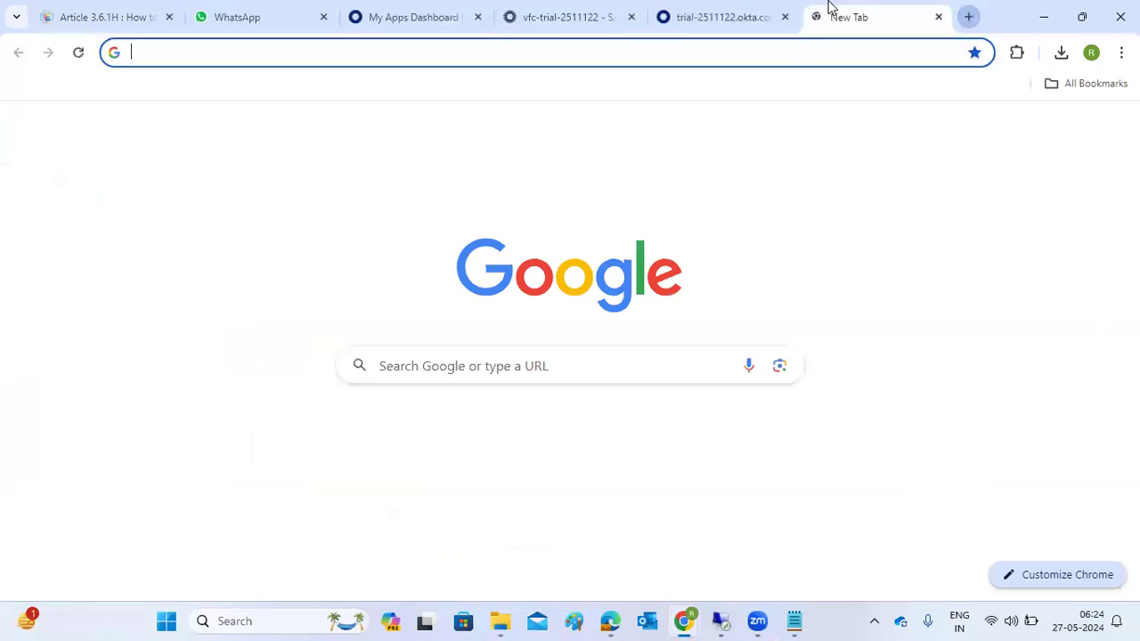
pyautogui.hotkey('ctrl', 'v')
pyautogui.press('Return')
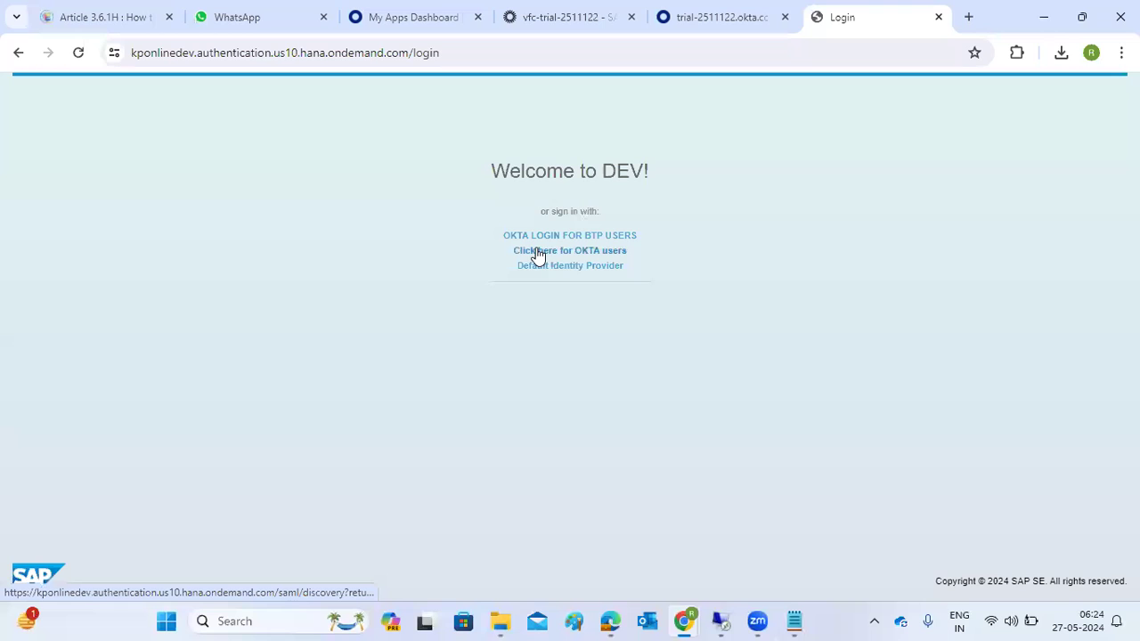
pyautogui.click(538, 254)
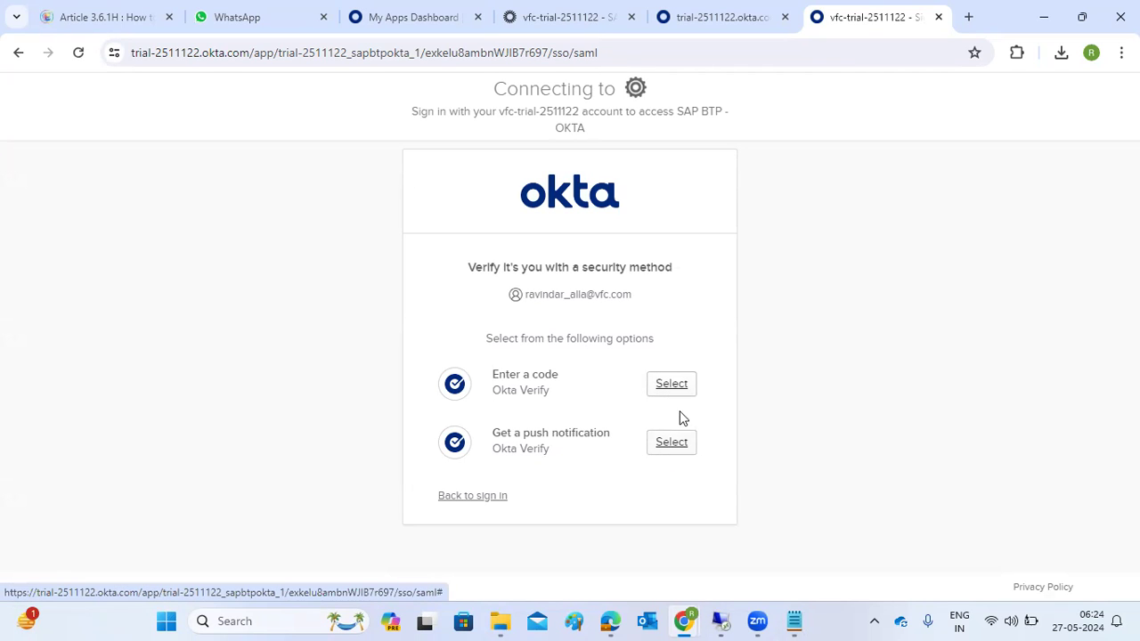
pyautogui.click(679, 447)
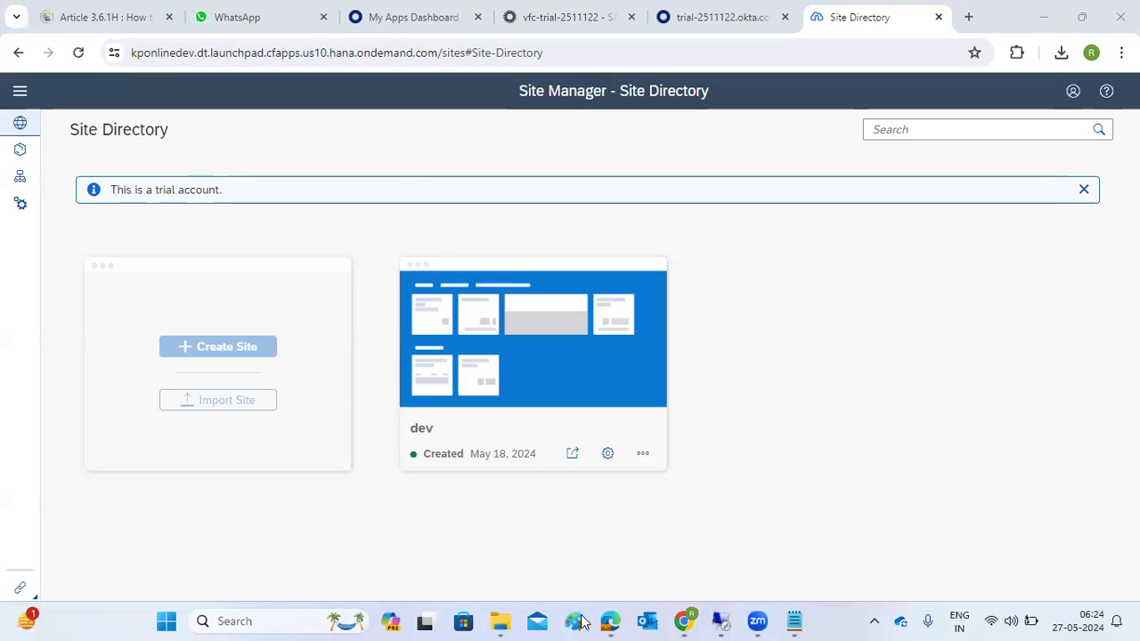
# In Paint, draw a tall rectangle about 242 × 428 px at the canvas's left and a rounded rectangle about 139 × 90 px at the upper right
pyautogui.click(575, 621)
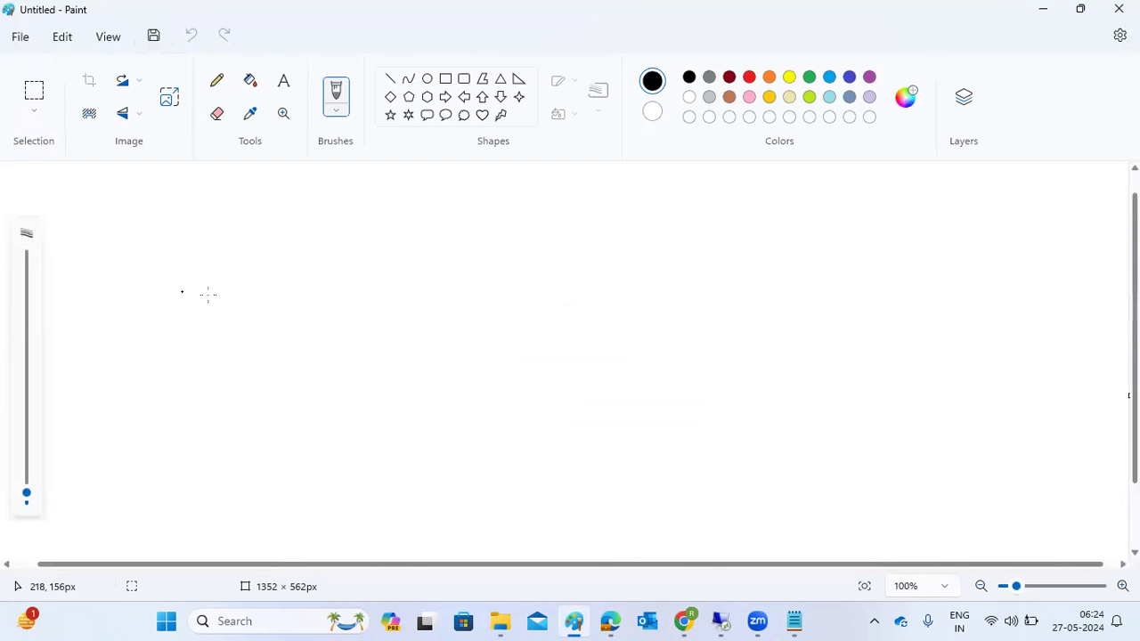
pyautogui.click(445, 80)
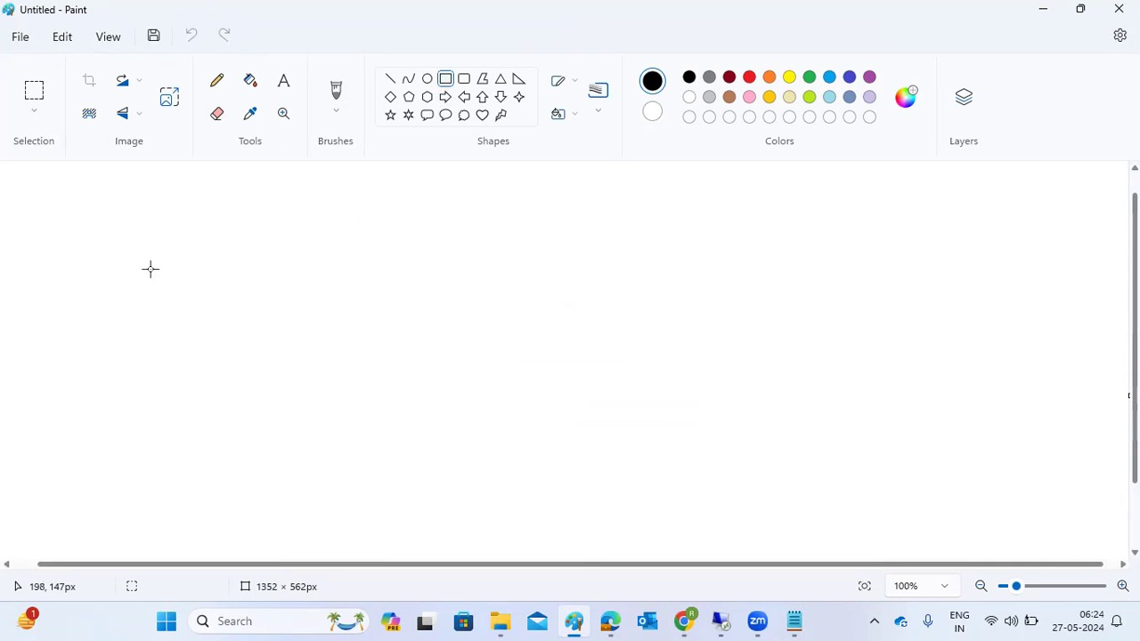
pyautogui.moveTo(72, 185); pyautogui.dragTo(277, 545)
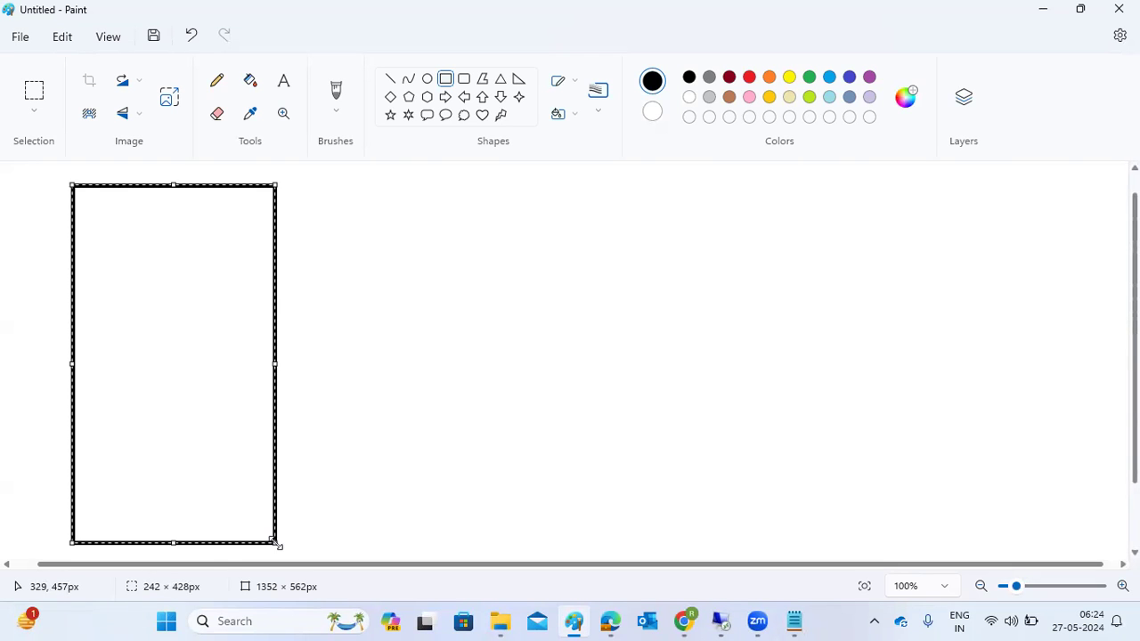
pyautogui.click(464, 79)
pyautogui.moveTo(659, 175); pyautogui.dragTo(777, 254)
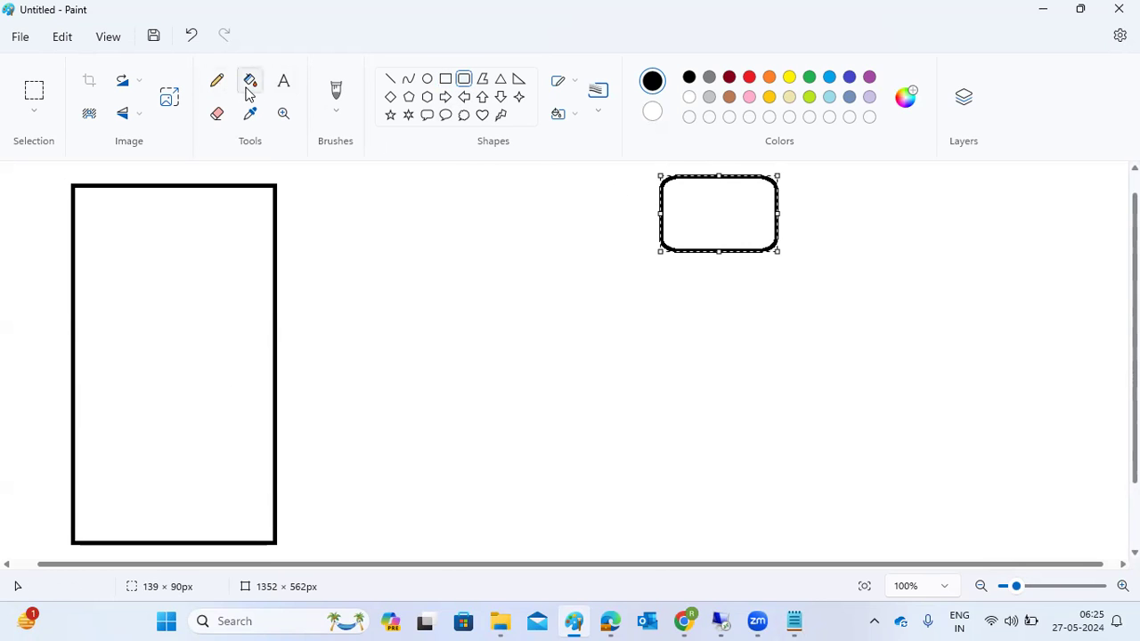
# Label the rounded rectangle "IDP -OKTA" inside its lower part
pyautogui.click(283, 89)
pyautogui.click(693, 218)
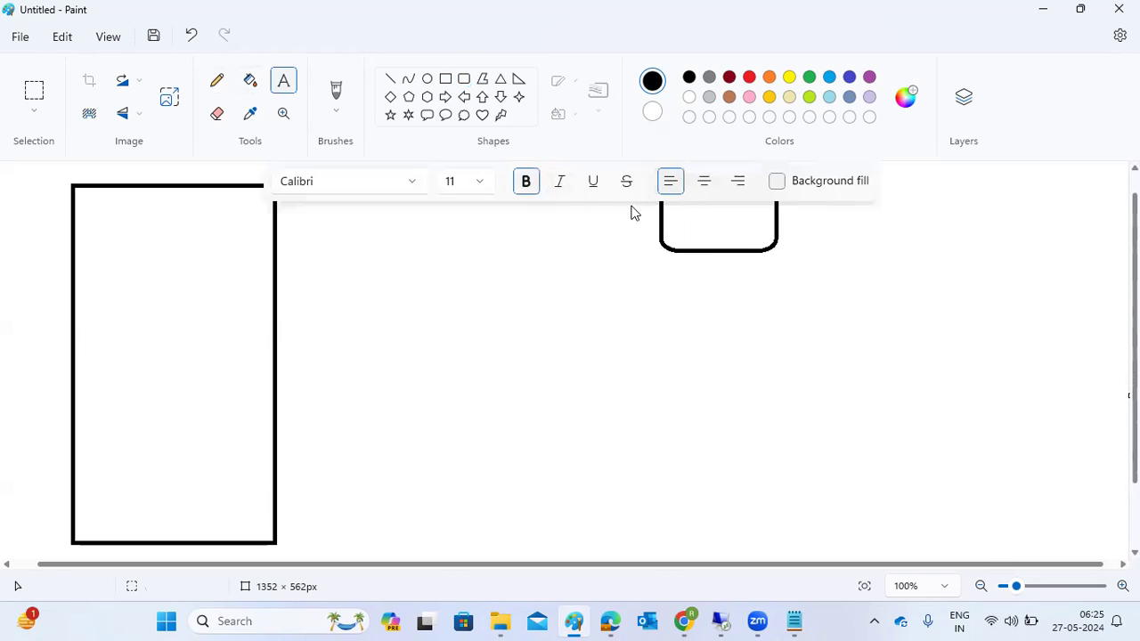
pyautogui.click(675, 223)
pyautogui.write('TDP -OKTA')
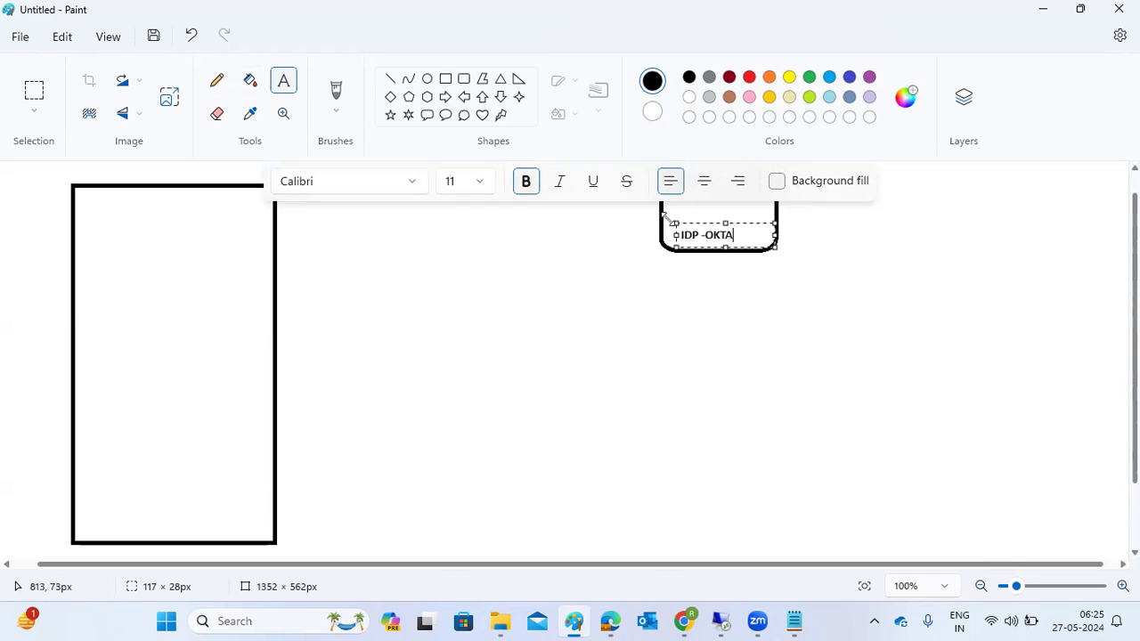
pyautogui.click(680, 319)
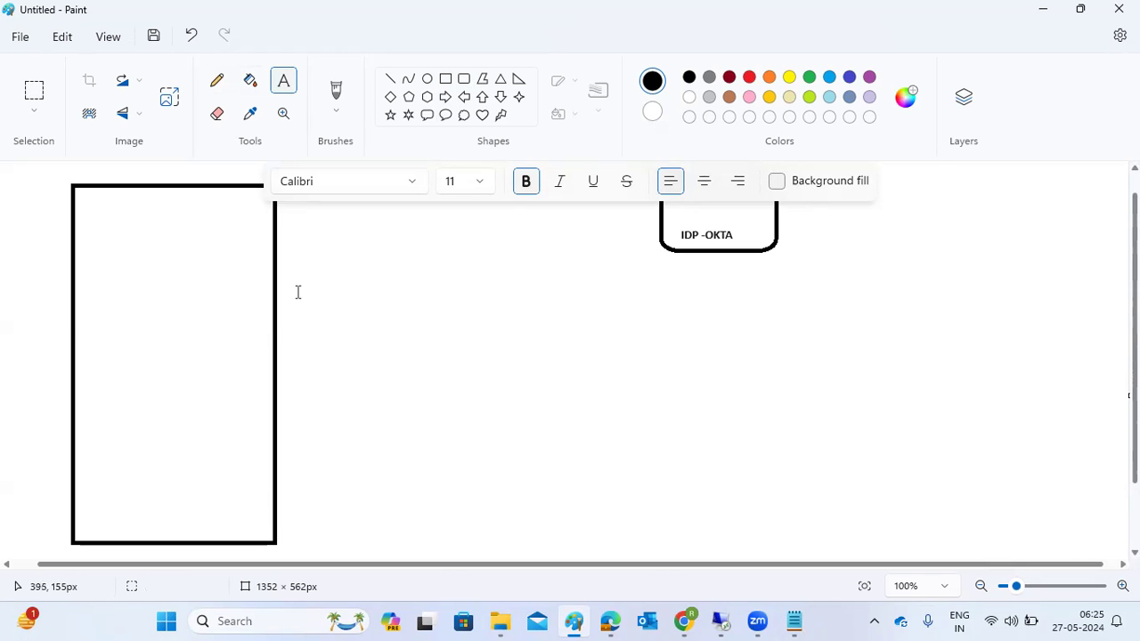
# Add the heading "SP" inside the tall rectangle, with "BTP", "SAP" and "NON-SAP" on separate lines below a blank line
pyautogui.click(132, 232)
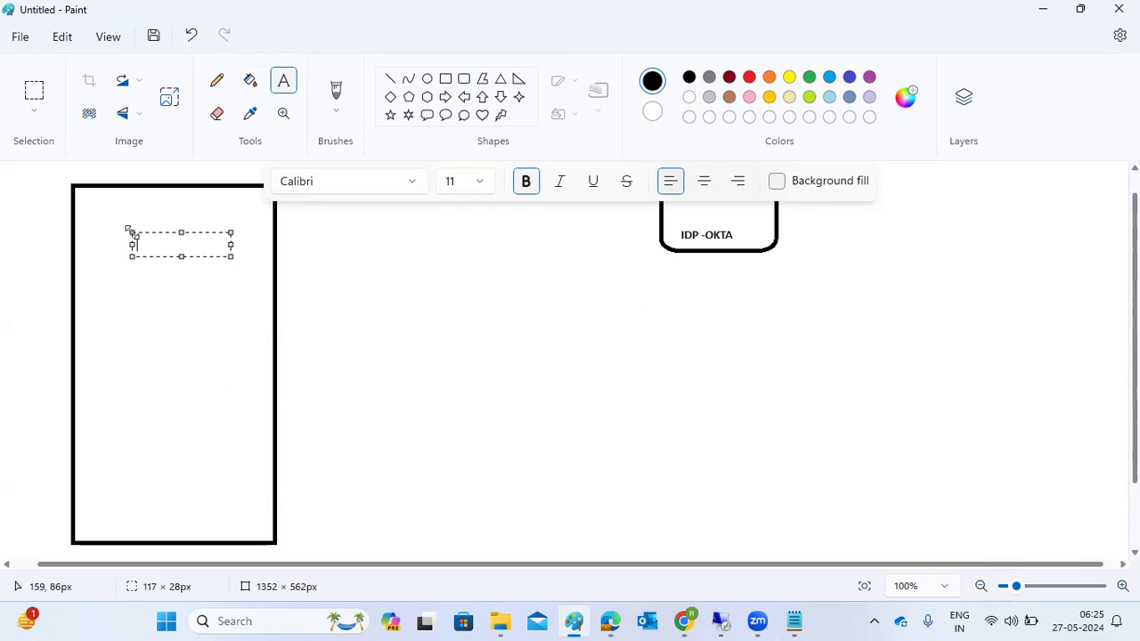
pyautogui.write('SP')
pyautogui.press('Return')
pyautogui.press('Return')
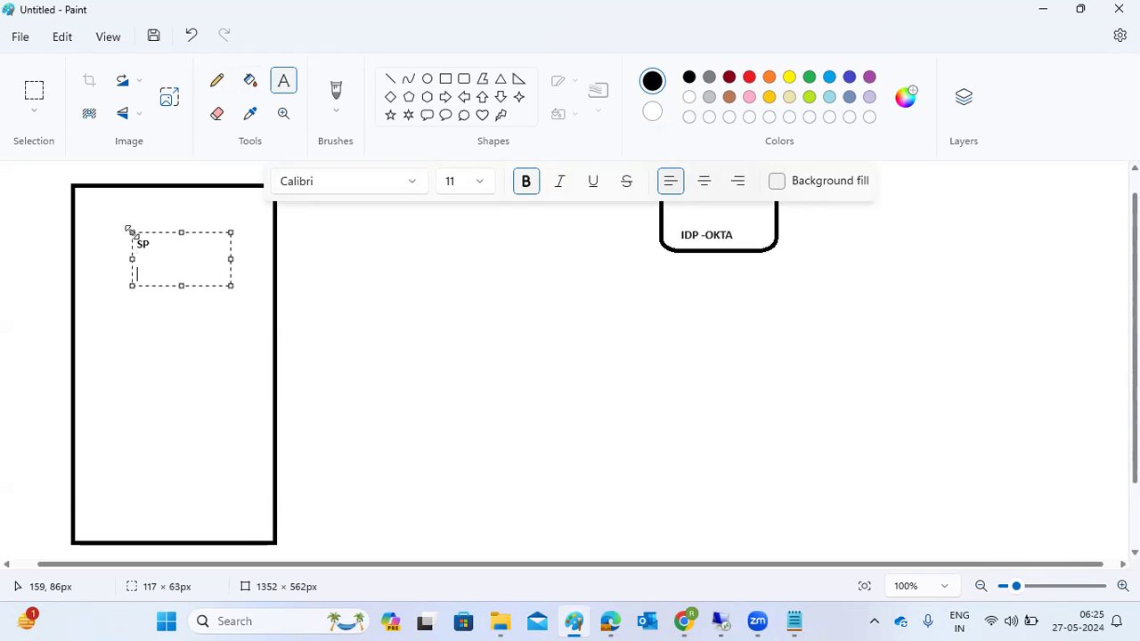
pyautogui.write('BTP')
pyautogui.press('Return')
pyautogui.write('SAP')
pyautogui.press('Return')
pyautogui.write('NON')
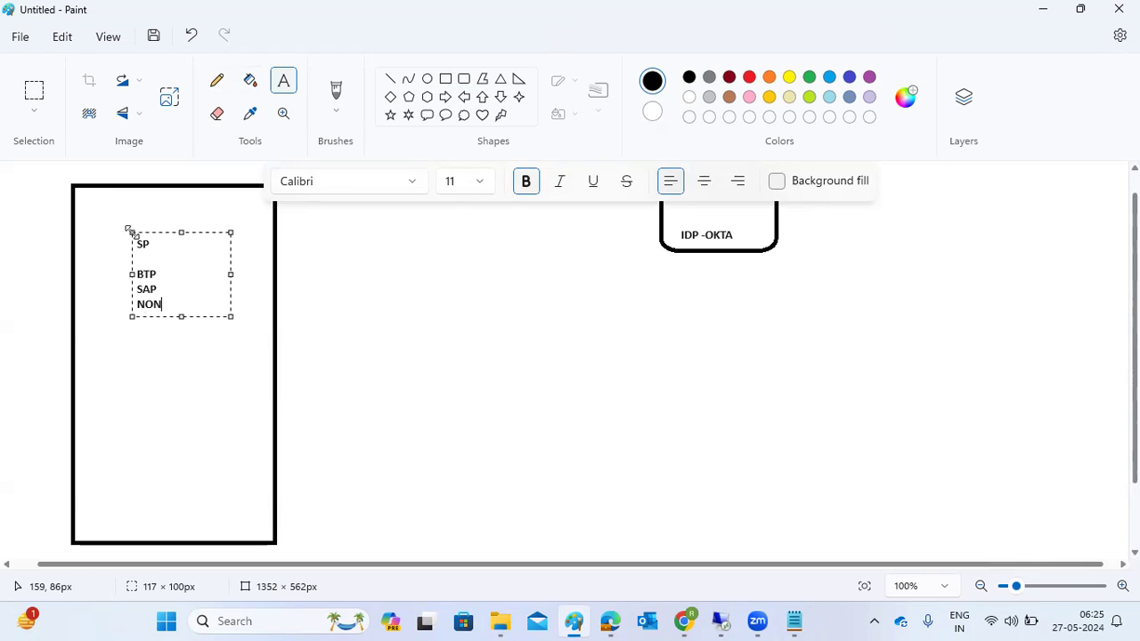
pyautogui.write('-SAP')
pyautogui.press('Return')
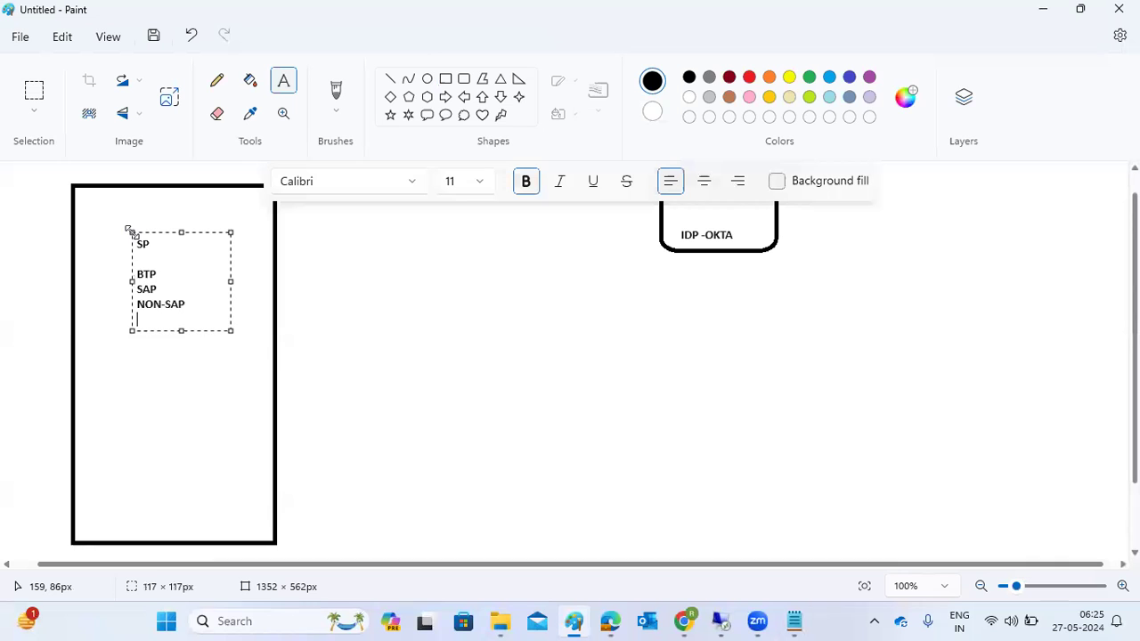
pyautogui.click(520, 337)
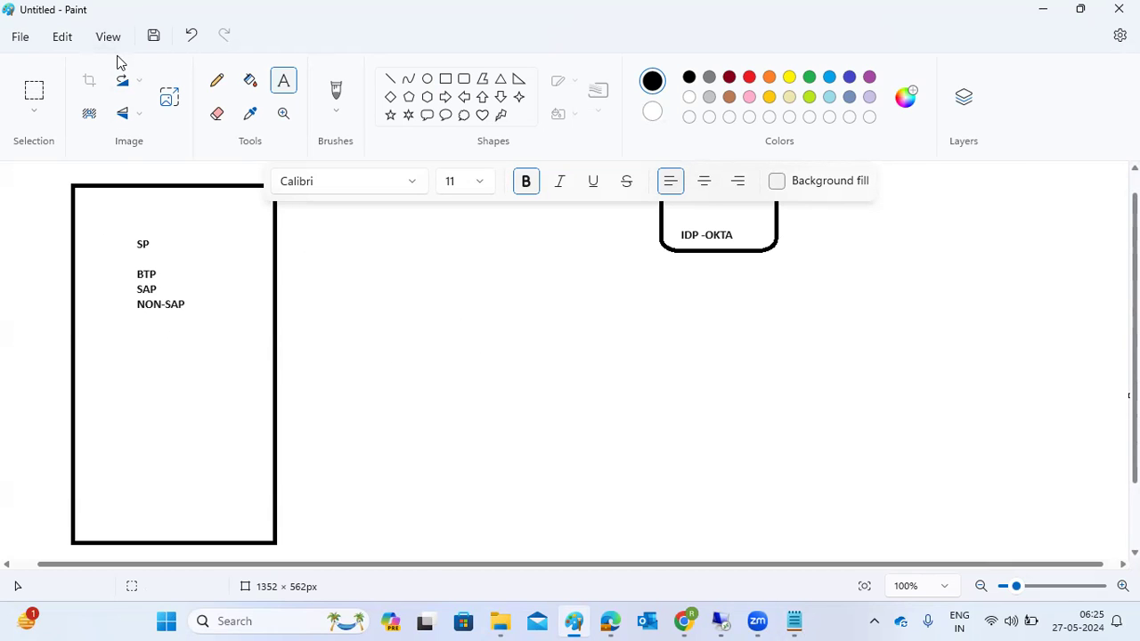
# Draw an arrow from the SP rectangle to the IDP box and mark the SP and IDP labels with short lines
pyautogui.click(390, 78)
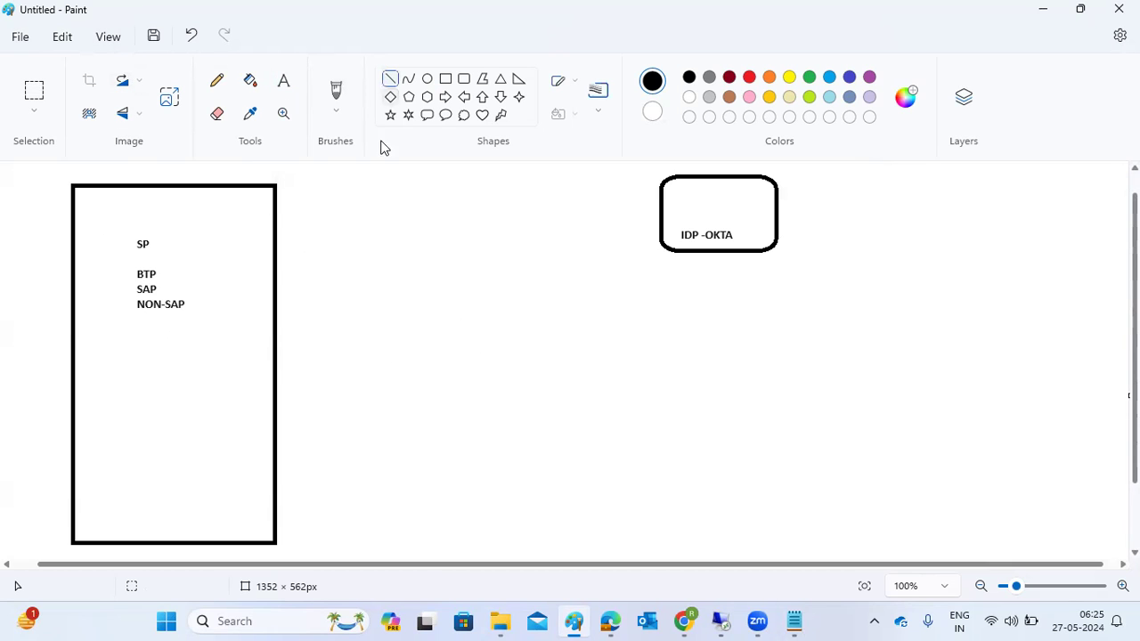
pyautogui.moveTo(278, 287)
pyautogui.mouseDown()
pyautogui.moveTo(661, 222)
pyautogui.moveTo(643, 208)
pyautogui.moveTo(663, 218)
pyautogui.mouseUp()
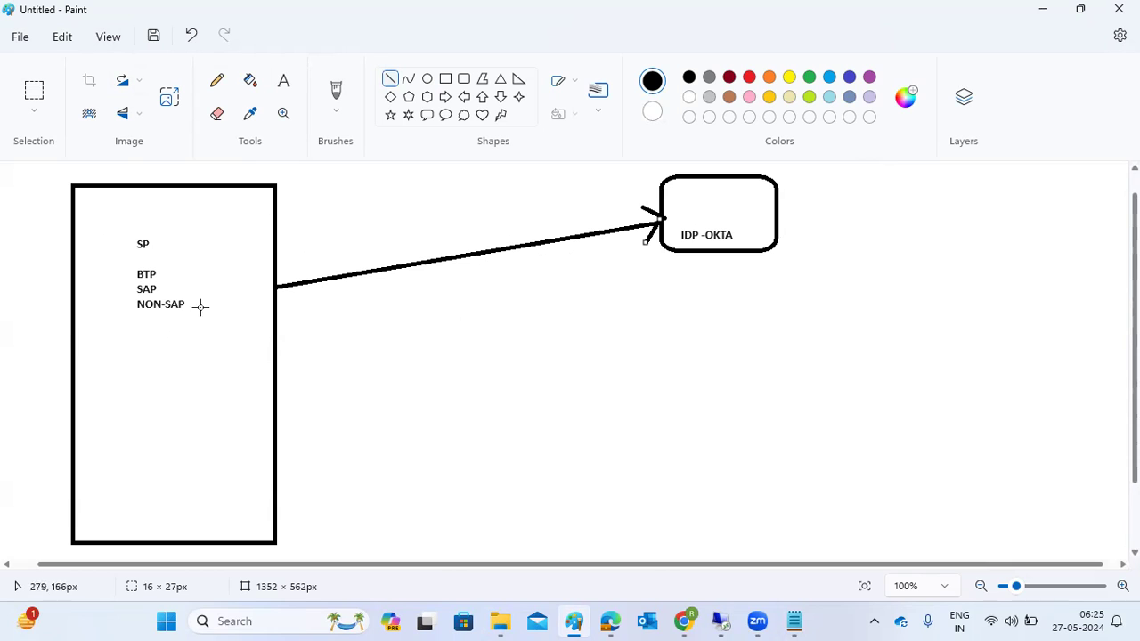
pyautogui.moveTo(120, 252); pyautogui.dragTo(156, 255)
pyautogui.moveTo(713, 213); pyautogui.dragTo(727, 207)
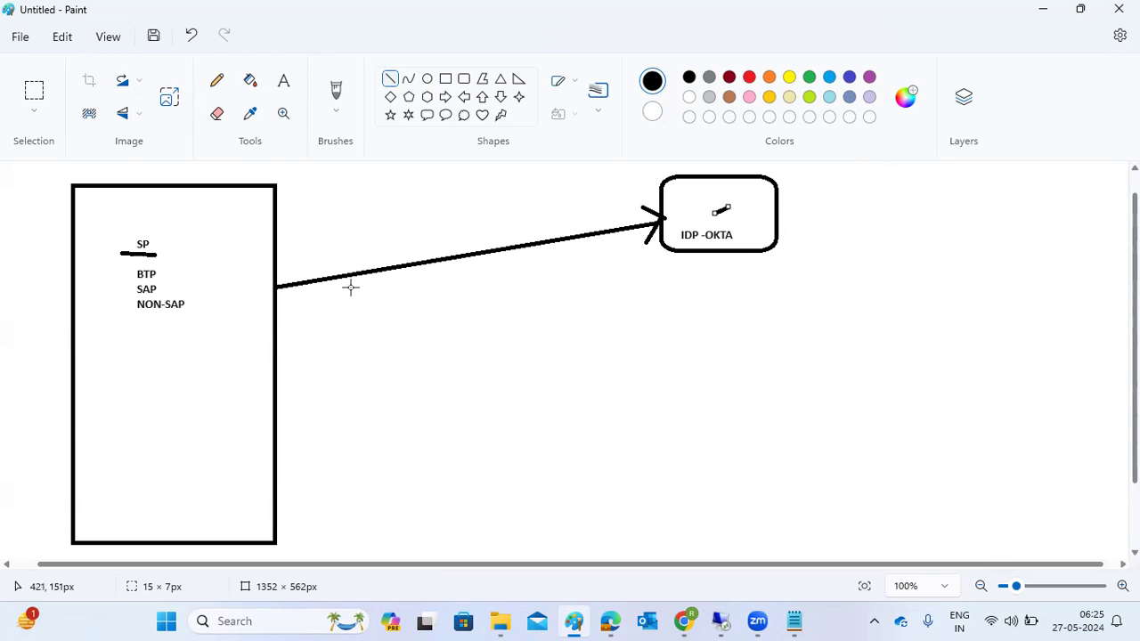
# Add a text area about 892 × 317 px below the arrow, reading "BTP - SA-TRUST CONFIGRUATION ----DOWNLOAD SAME METADATA"
pyautogui.click(284, 80)
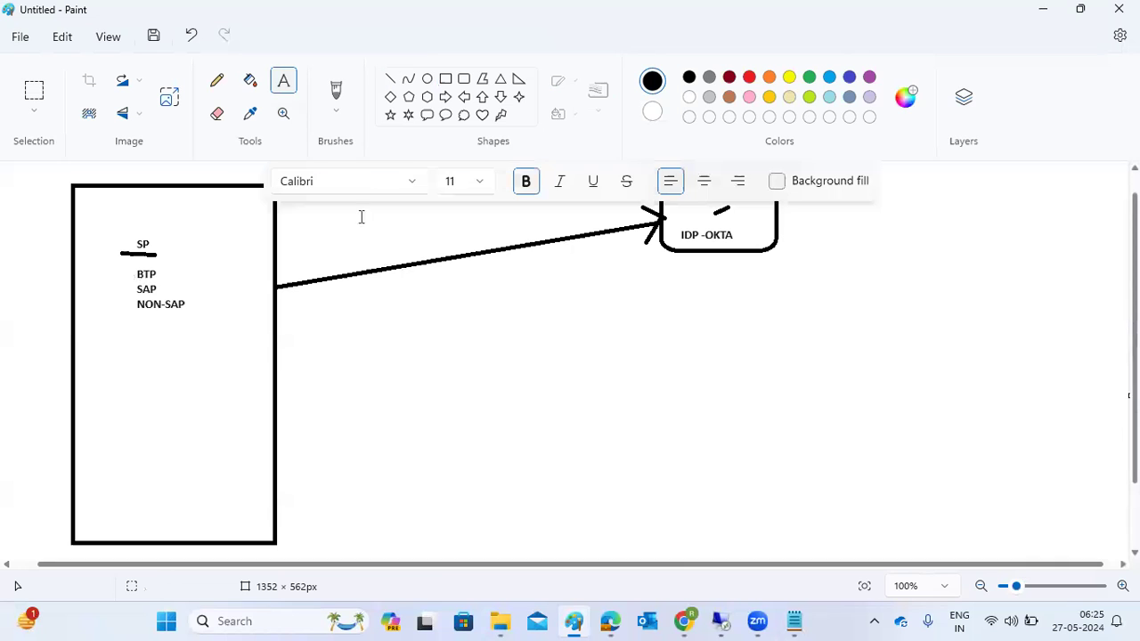
pyautogui.moveTo(347, 284); pyautogui.dragTo(1090, 547)
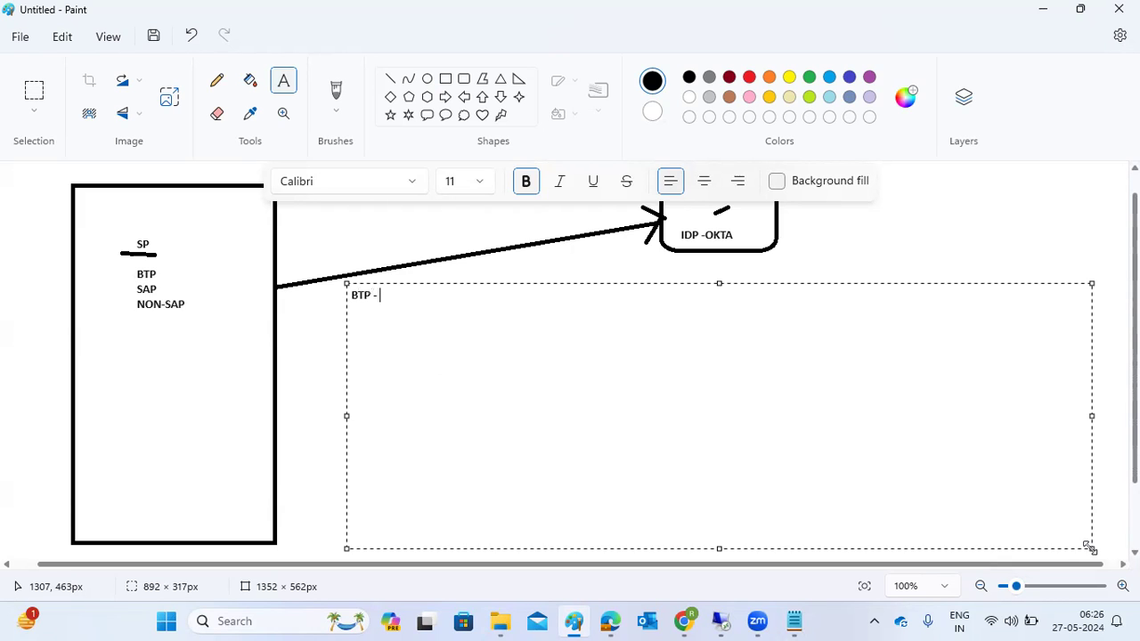
pyautogui.write('BTP - SA-TRUST CONFIGRUATION')
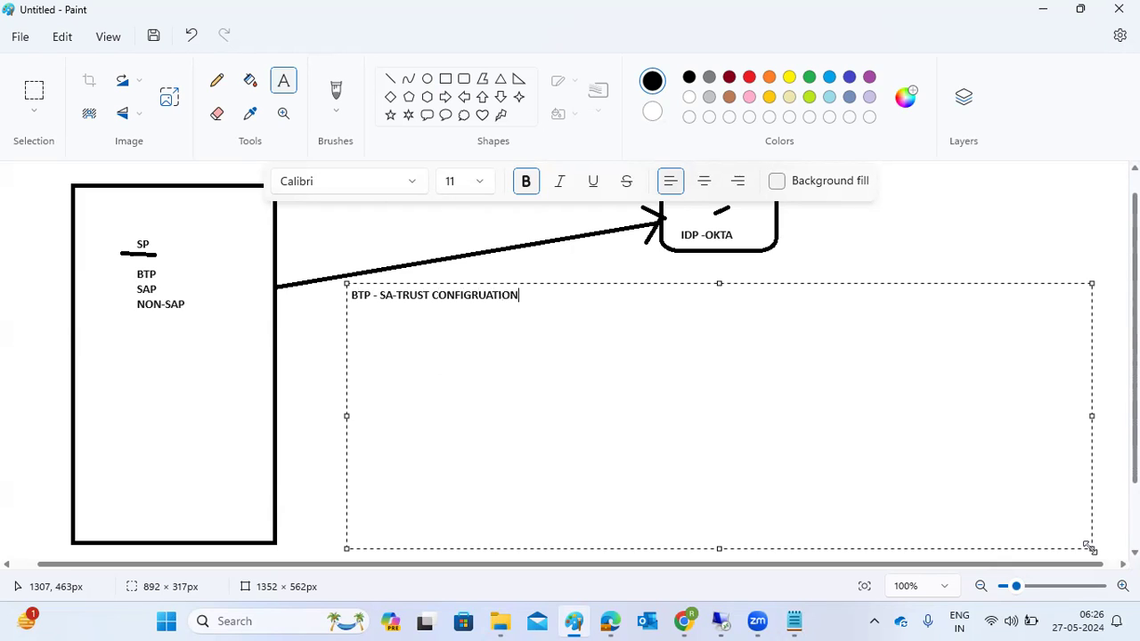
pyautogui.write(' ----DOWNLOAD SAME METADATA')
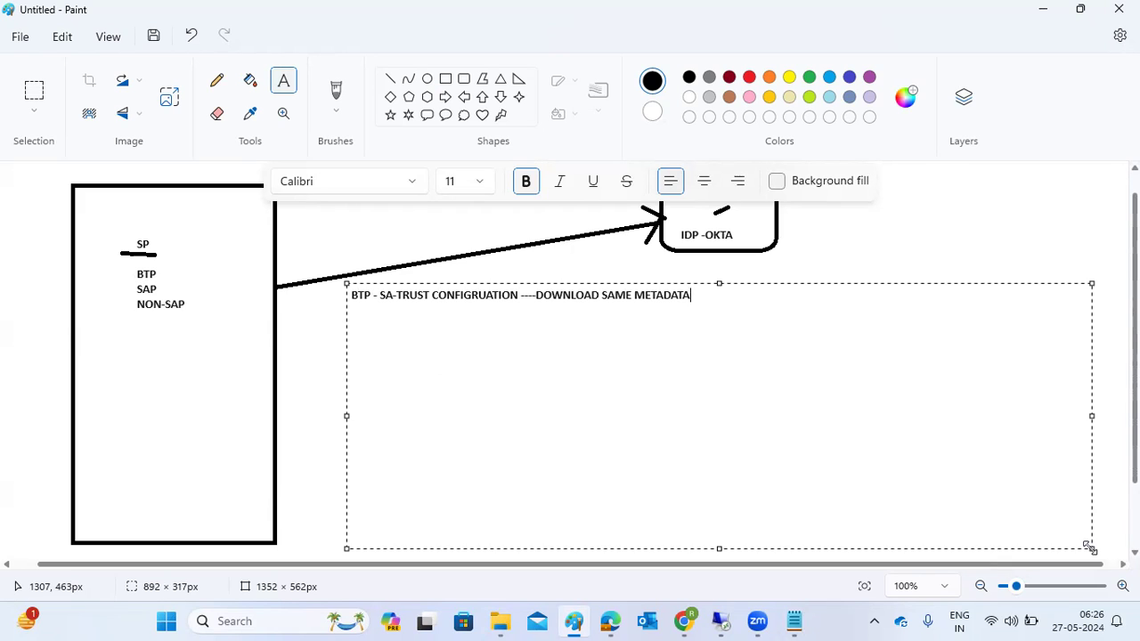
pyautogui.press('Return')
# Switch to Edge and examine saml-kponlinedev-sp (1).xml, highlighting the HTTP-POST AssertionConsumerService location near the end of the file
pyautogui.click(611, 620)
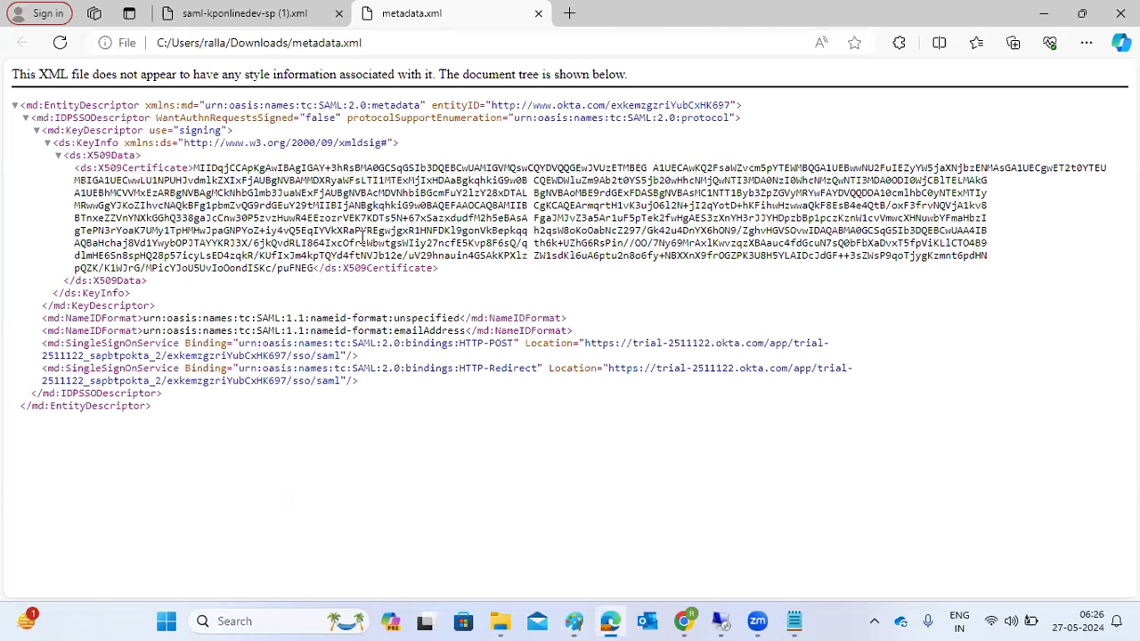
pyautogui.click(242, 13)
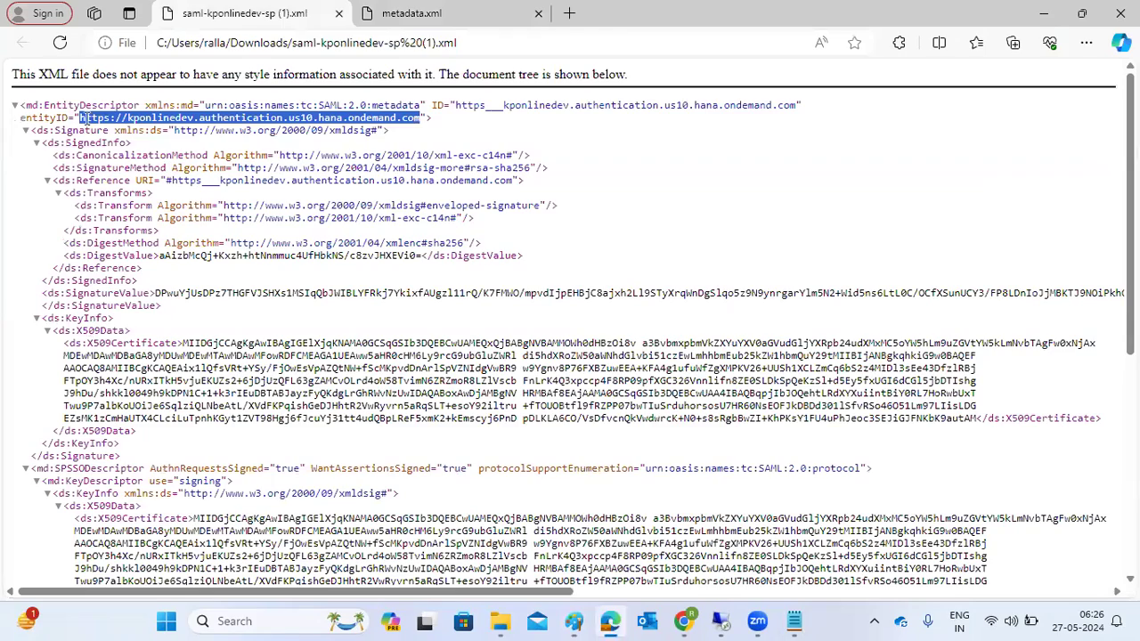
pyautogui.scroll(-5, 89, 119)
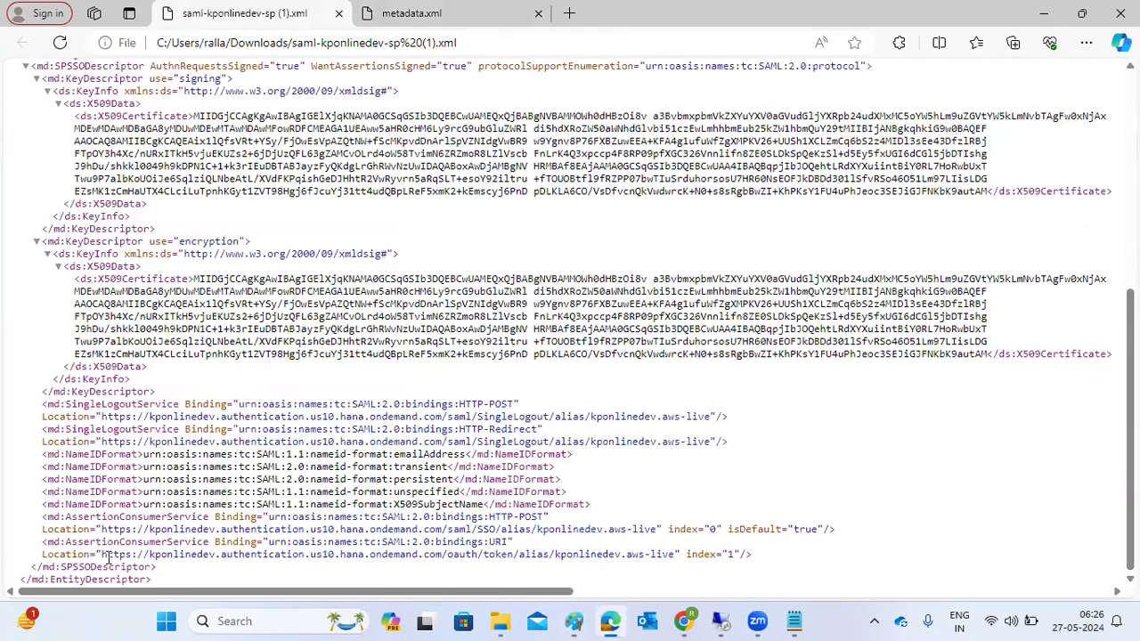
pyautogui.moveTo(102, 540); pyautogui.dragTo(185, 543)
pyautogui.moveTo(401, 517); pyautogui.dragTo(659, 529)
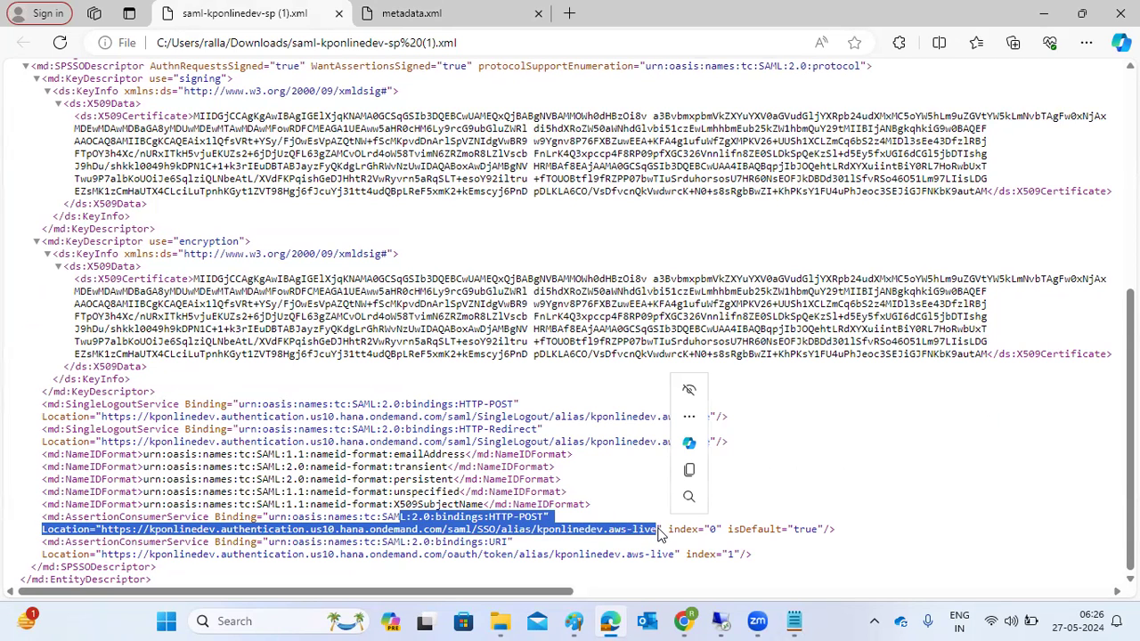
# Switch to Chrome and look over the Okta dashboard, the IdP metadata and the people assigned to the SAP BTP -OKTA application
pyautogui.moveTo(684, 615)
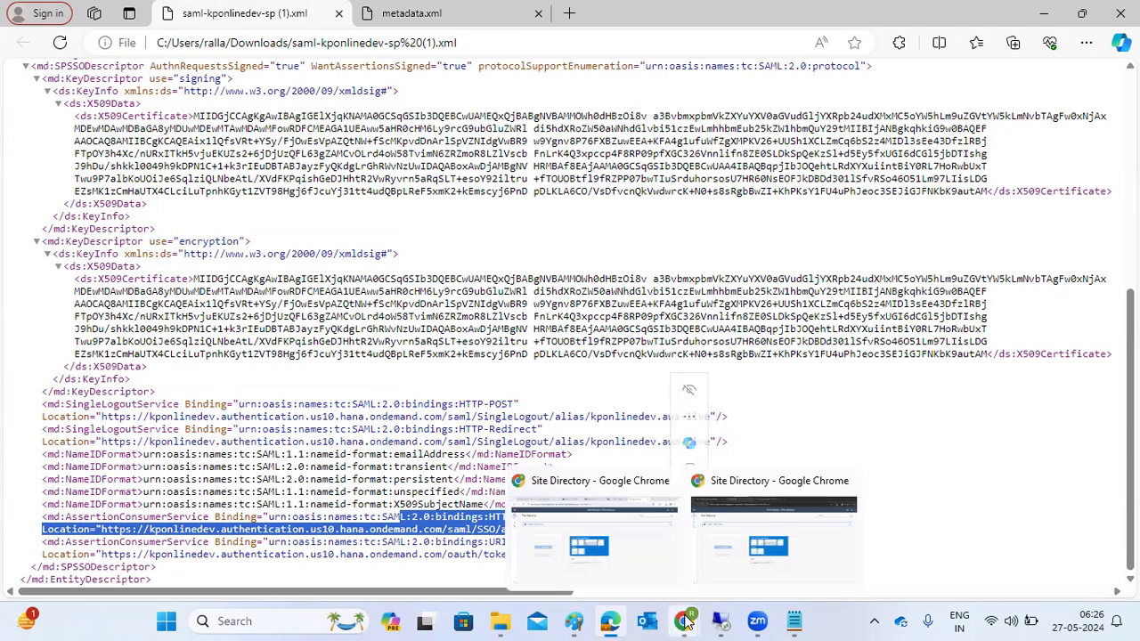
pyautogui.click(661, 556)
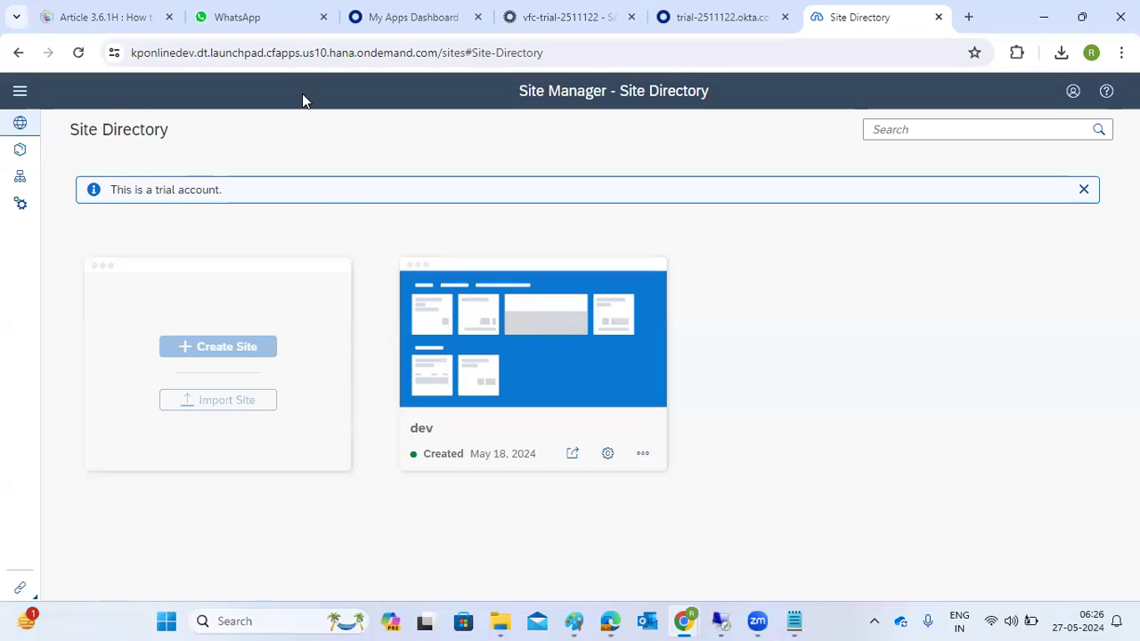
pyautogui.hotkey('ctrl', '3')
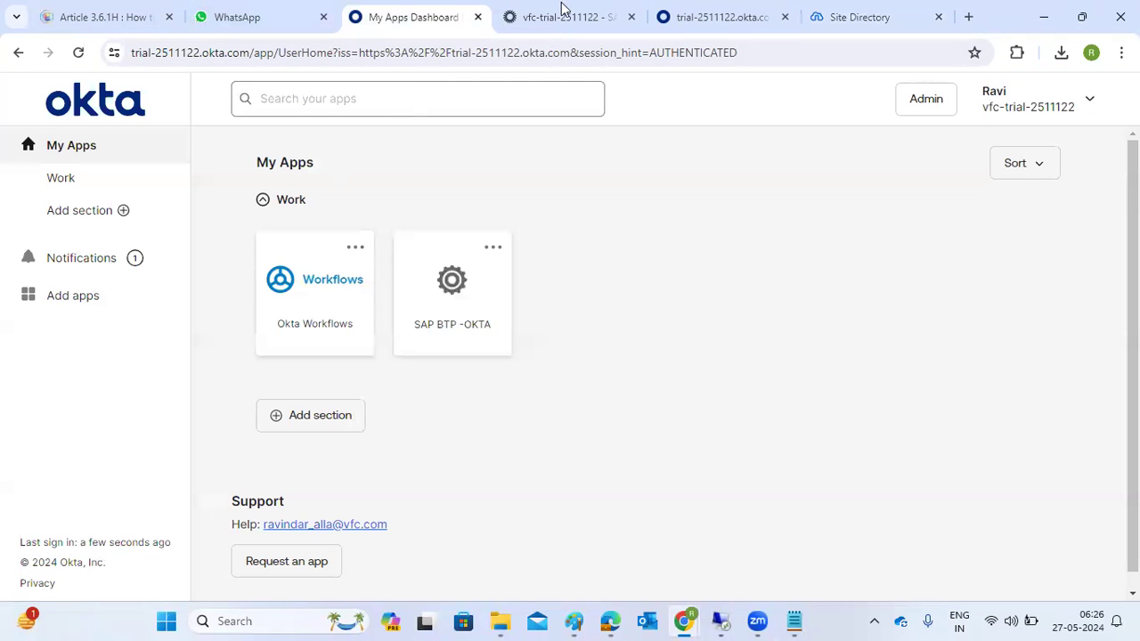
pyautogui.click(563, 11)
pyautogui.click(718, 10)
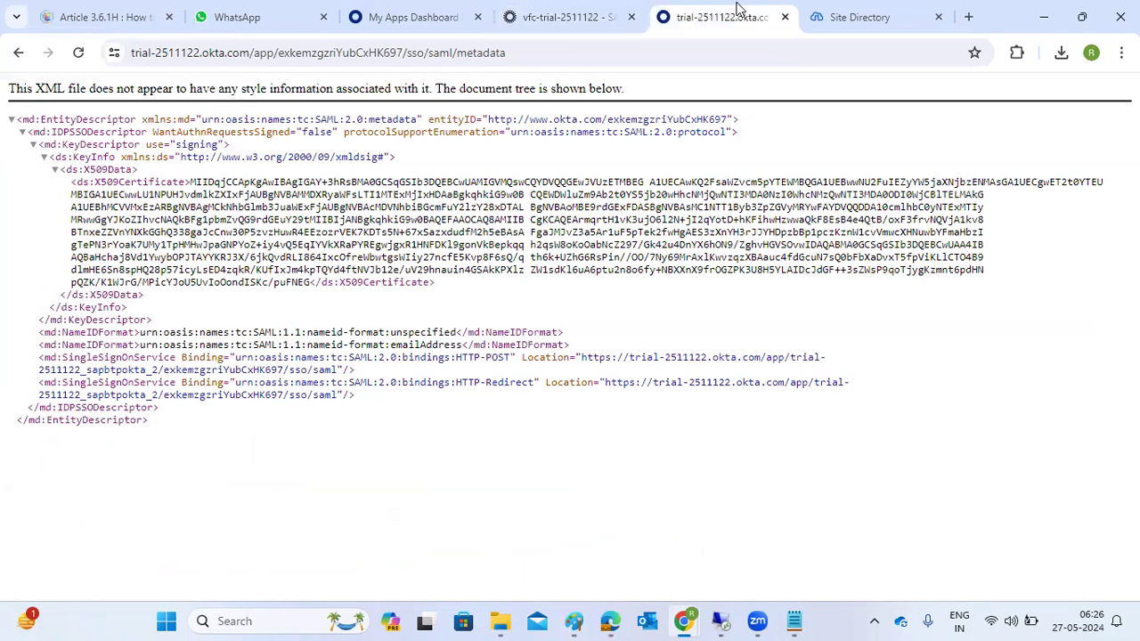
pyautogui.click(416, 10)
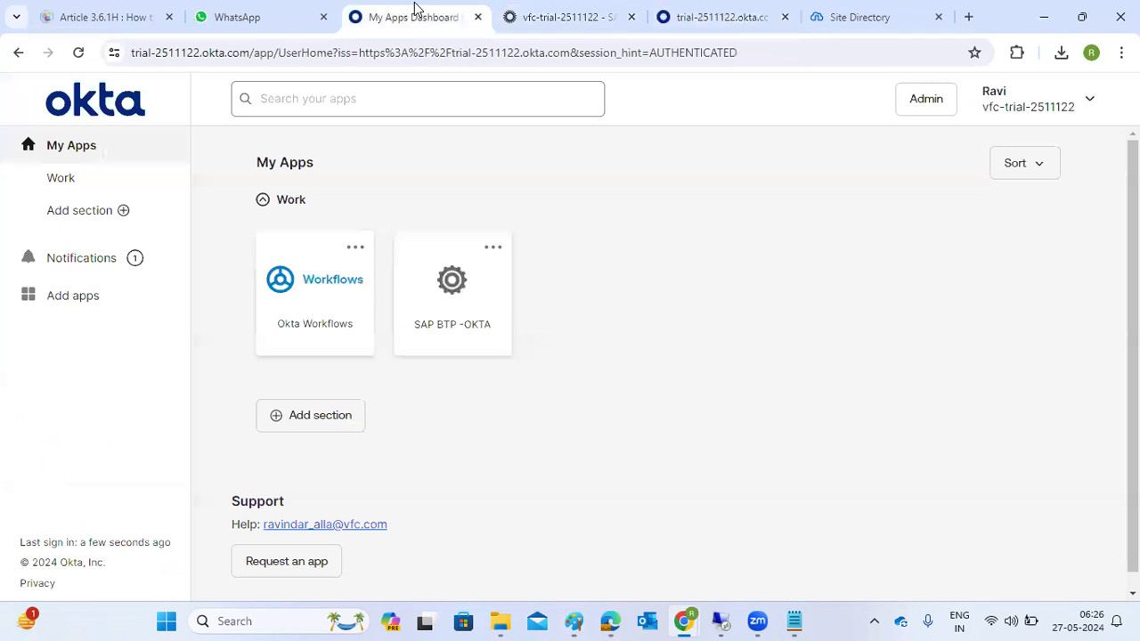
pyautogui.click(507, 14)
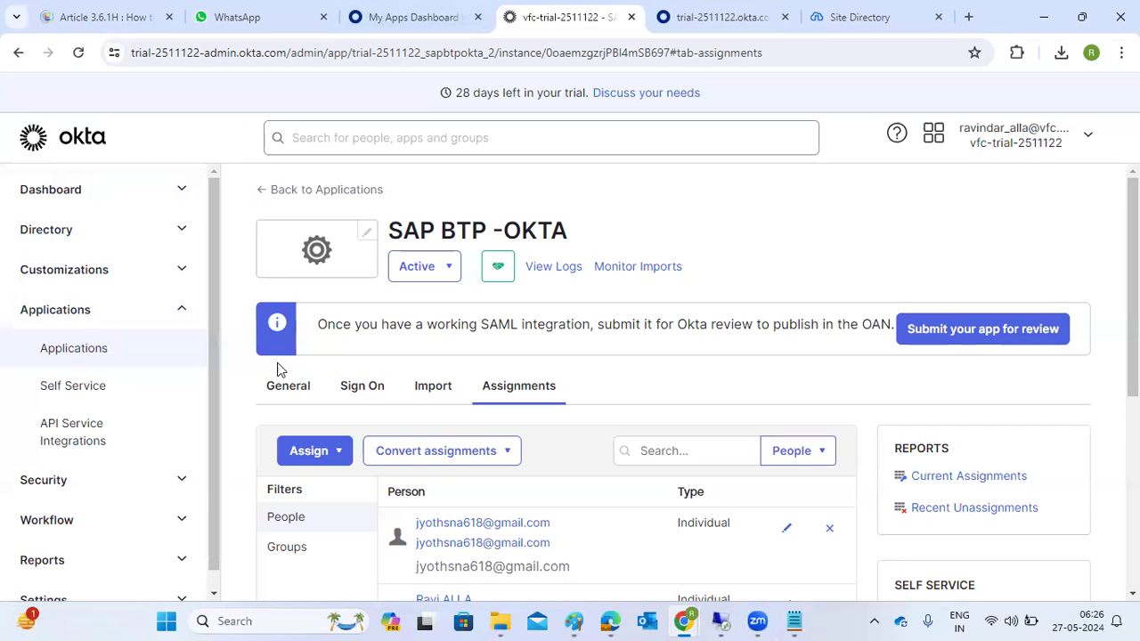
pyautogui.scroll(-3, 377, 368)
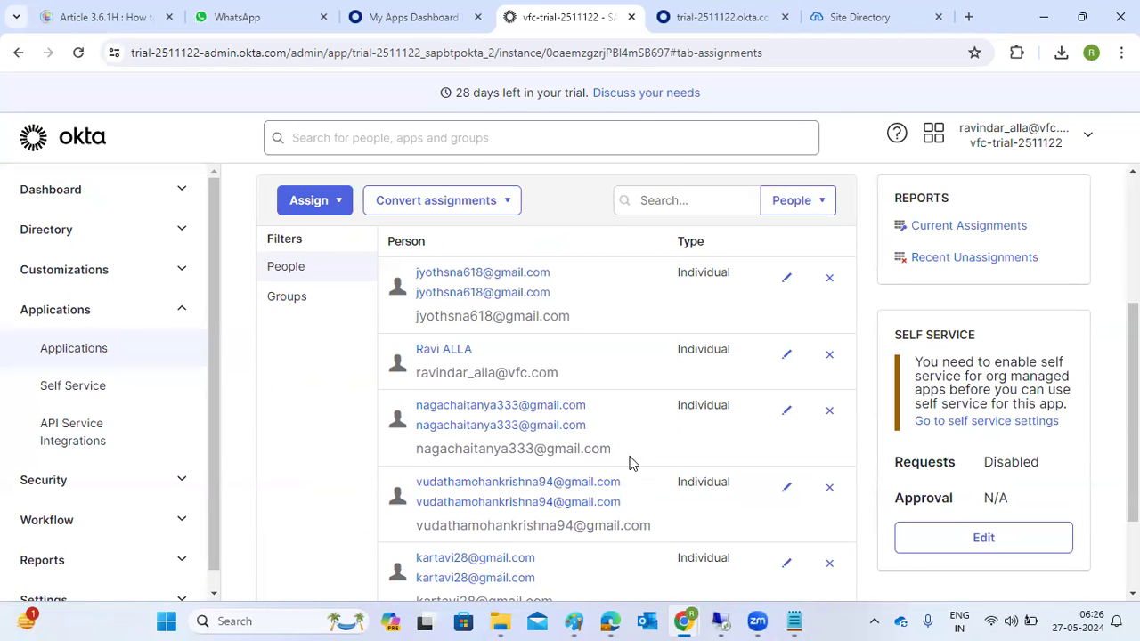
# Switch to Paint and add "AC" below a blank line under the trust configuration note, finishing the text area
pyautogui.moveTo(763, 622)
pyautogui.click(573, 620)
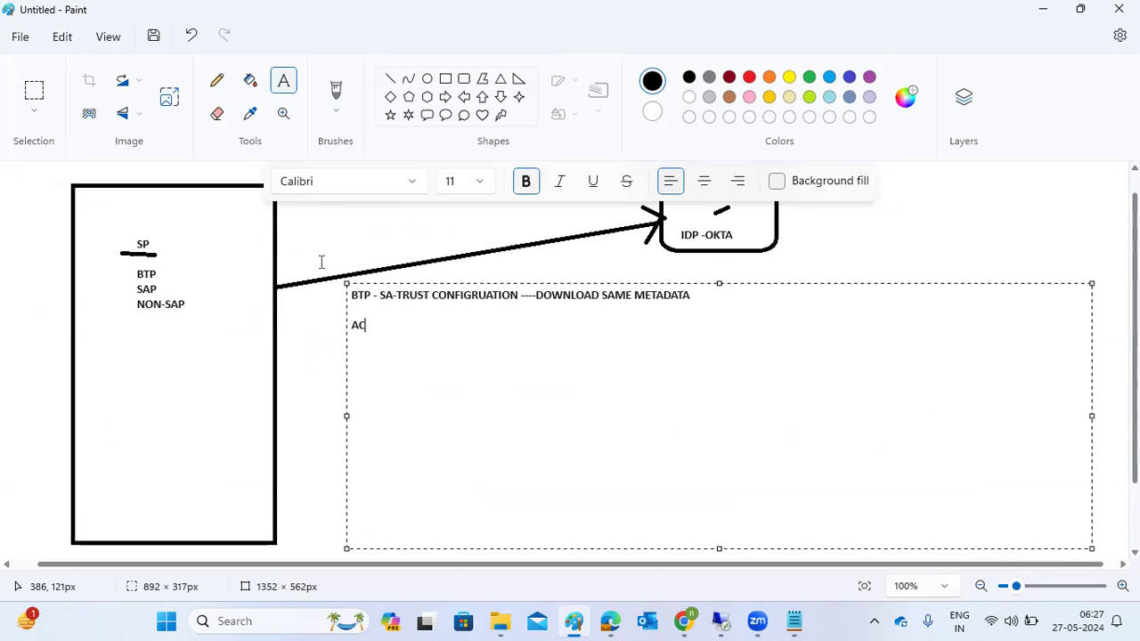
pyautogui.click(374, 248)
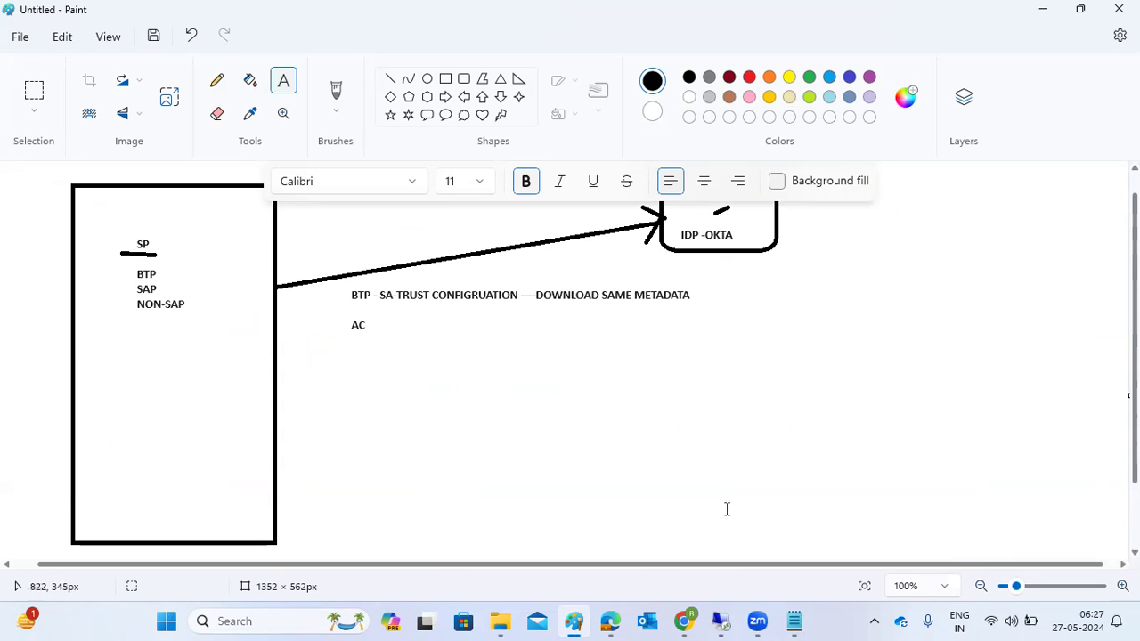
# Switch to the incognito Chrome window and look over the BTP subscriptions, Site Directory and Business Application Studio pages
pyautogui.click(684, 621)
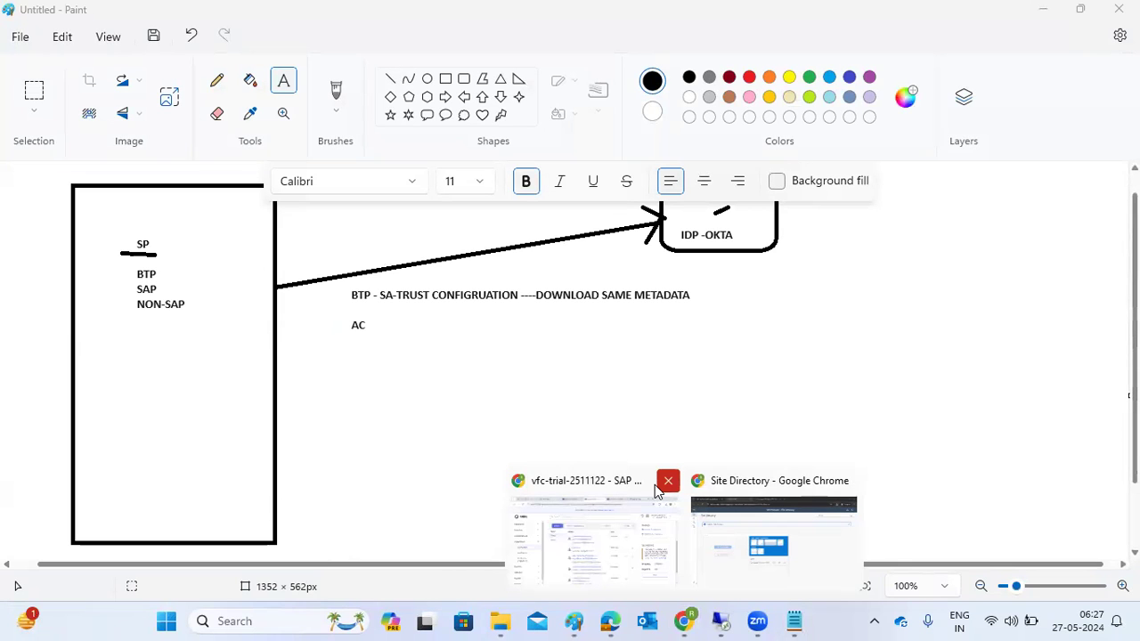
pyautogui.click(779, 507)
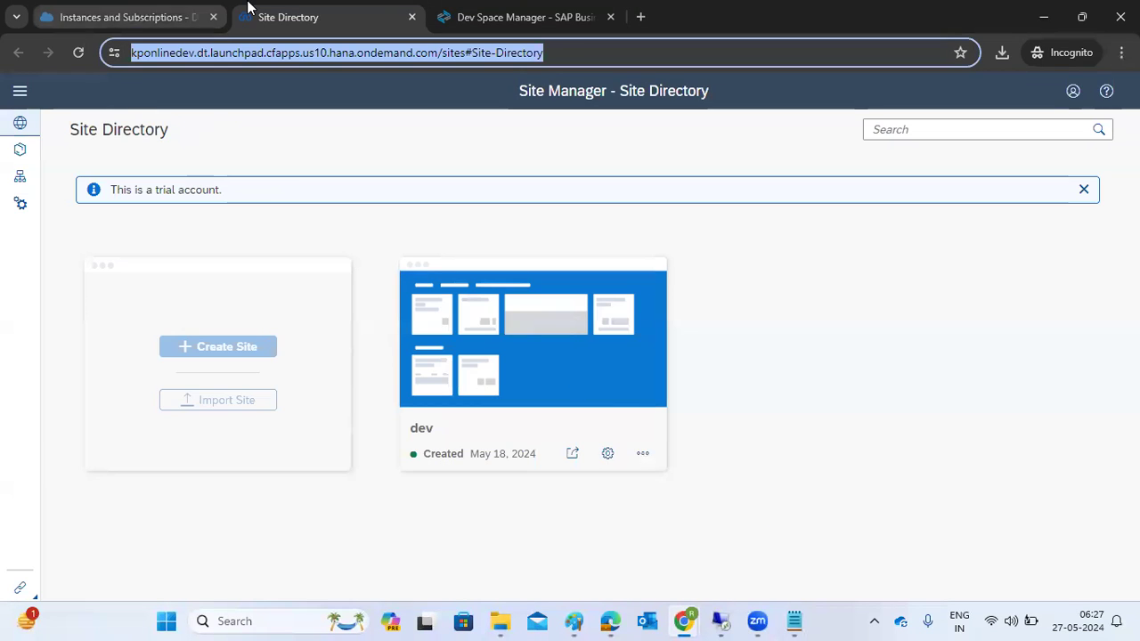
pyautogui.click(525, 17)
pyautogui.click(318, 9)
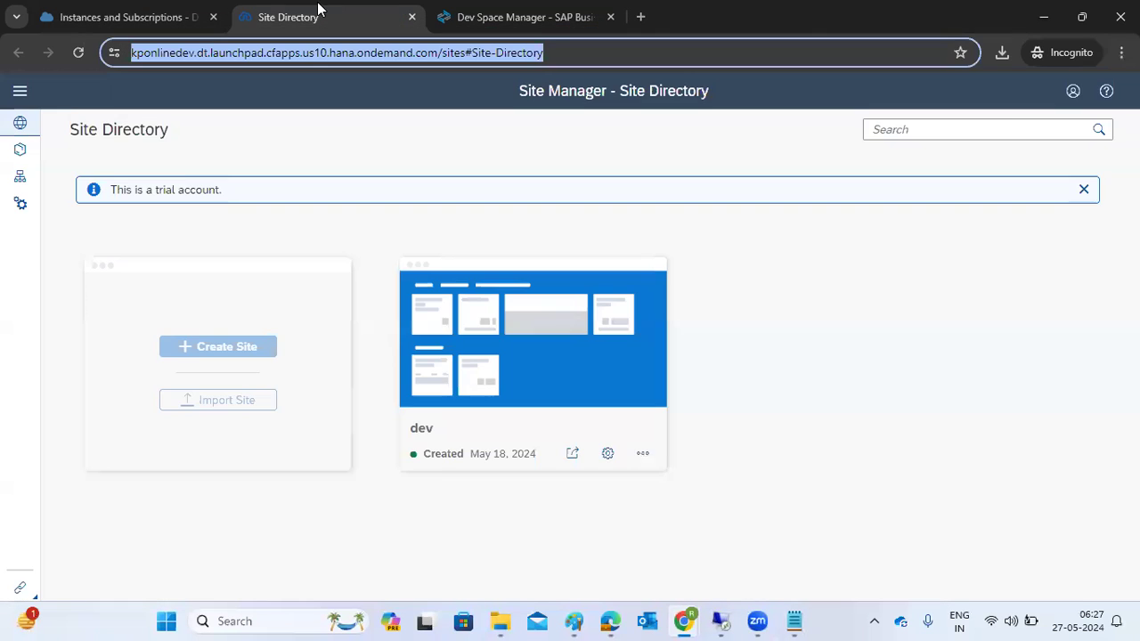
pyautogui.click(125, 16)
pyautogui.click(246, 8)
pyautogui.hotkey('ctrl', 'Tab')
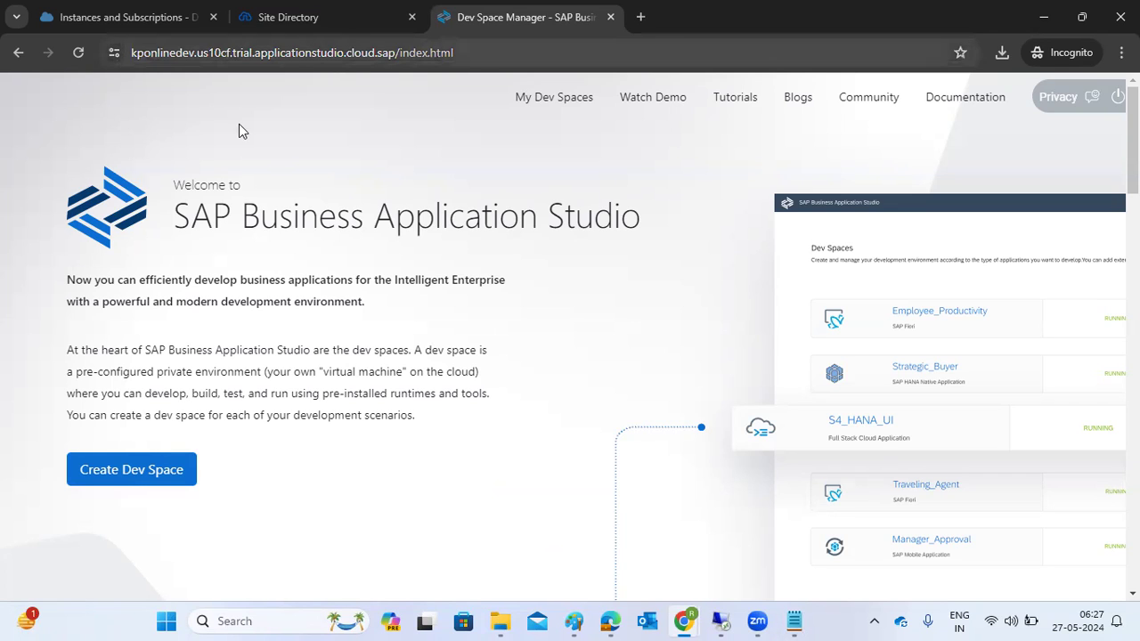
# Return to the Okta admin console and examine the user import options of the SAP BTP -OKTA application
pyautogui.moveTo(685, 621)
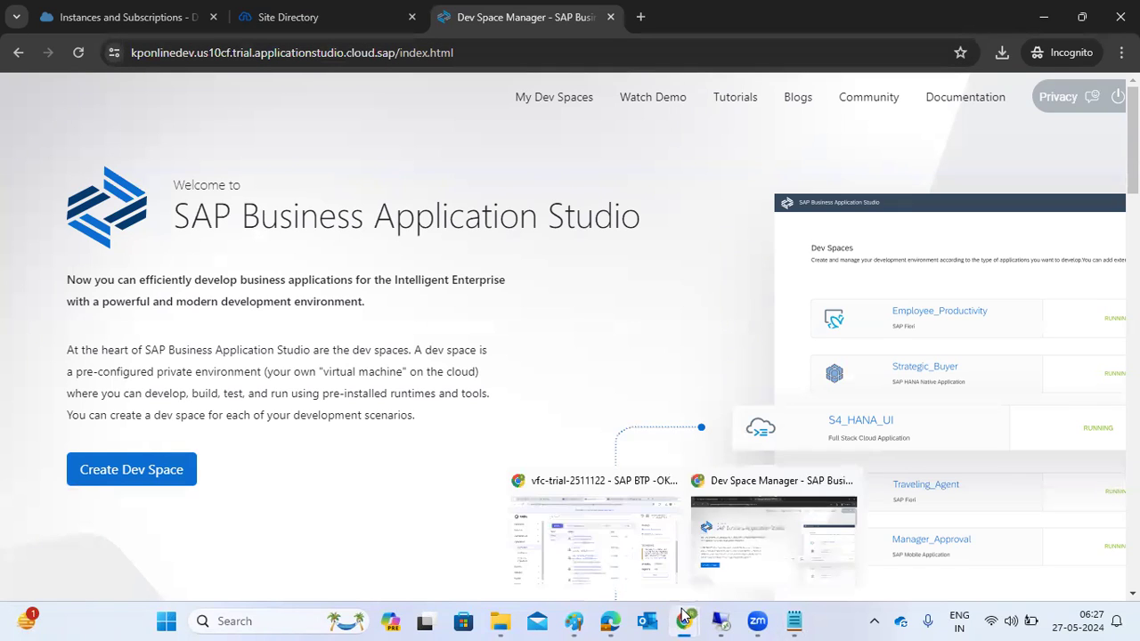
pyautogui.click(611, 523)
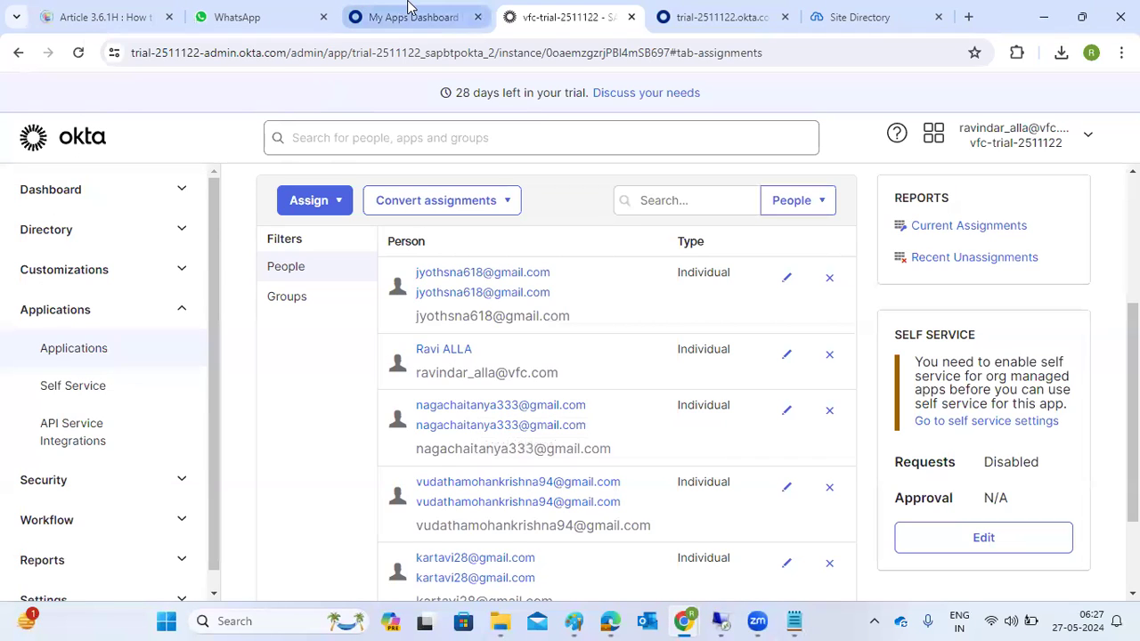
pyautogui.scroll(3, 227, 377)
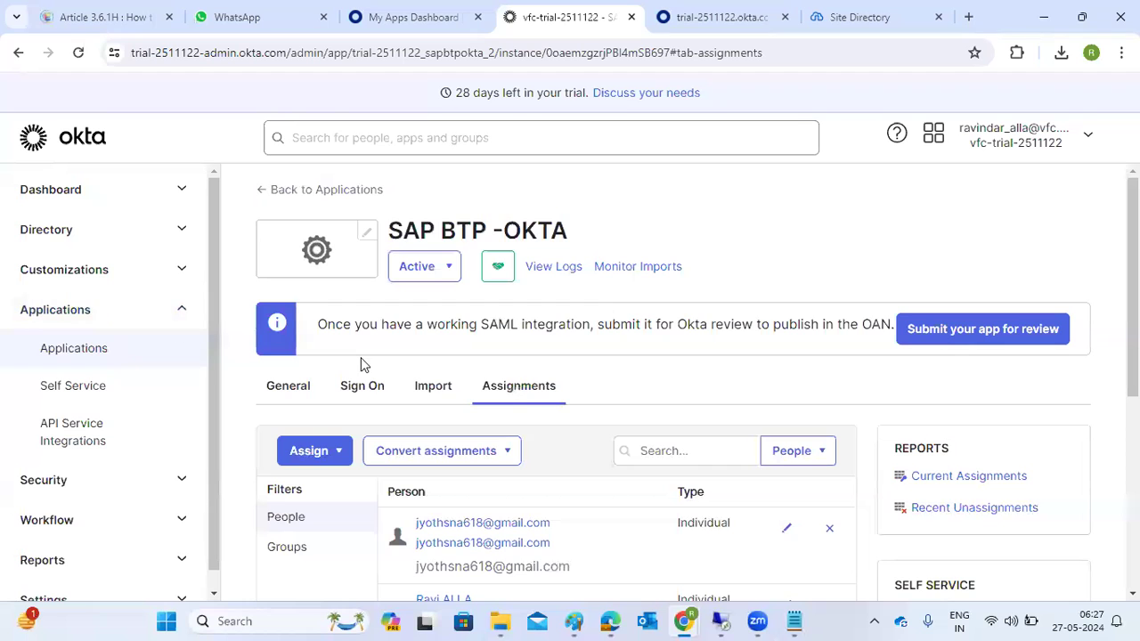
pyautogui.scroll(-1, 384, 377)
pyautogui.scroll(-1, 384, 377)
pyautogui.click(433, 223)
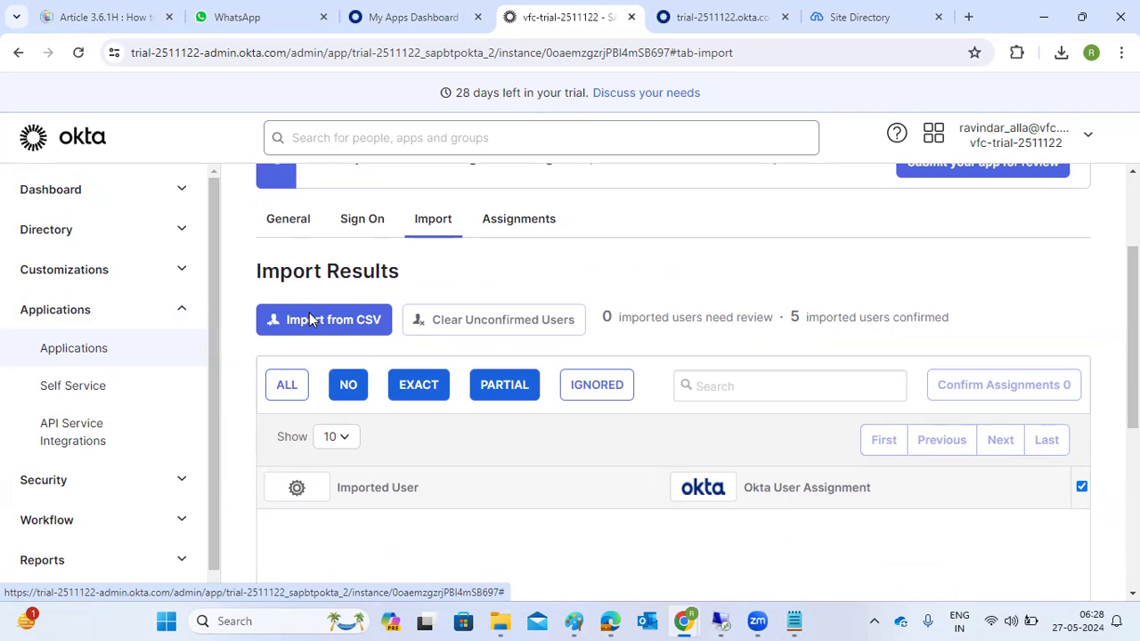
pyautogui.scroll(2, 309, 313)
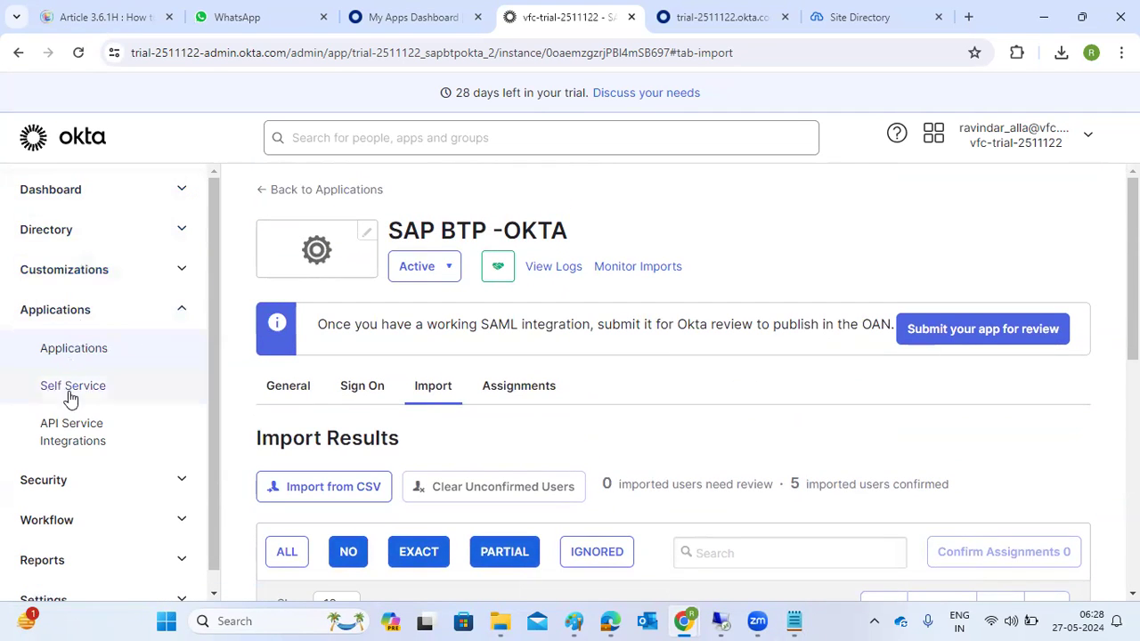
# Examine the security options in Okta and review the roles, resources and admins of the Administrators page
pyautogui.click(71, 470)
pyautogui.scroll(-4, 71, 470)
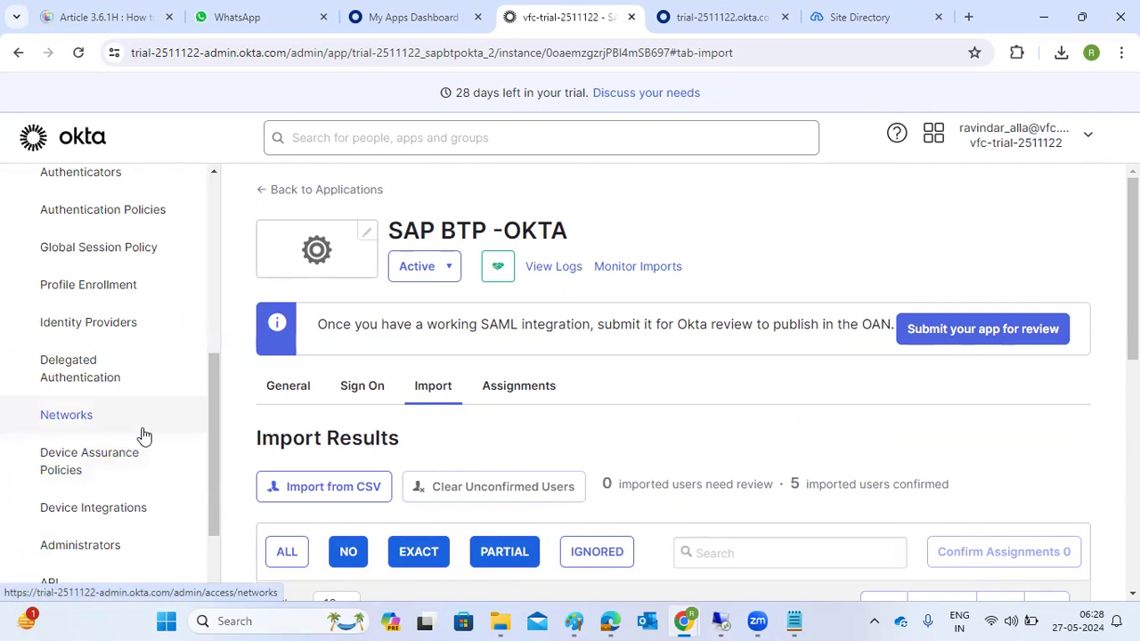
pyautogui.scroll(2, 151, 409)
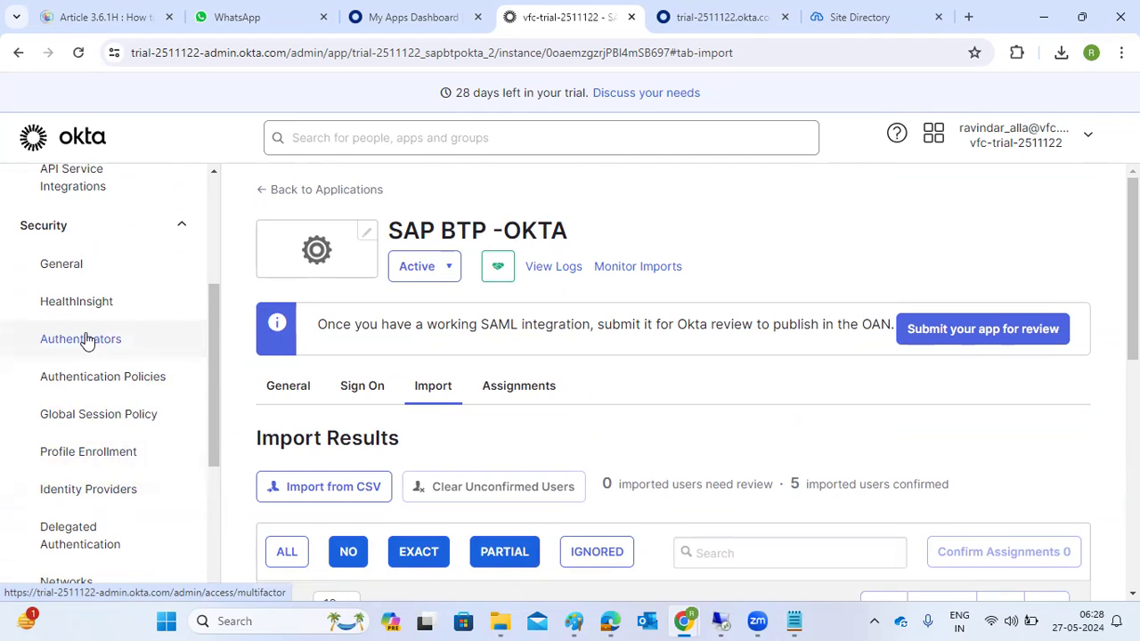
pyautogui.scroll(-2, 94, 438)
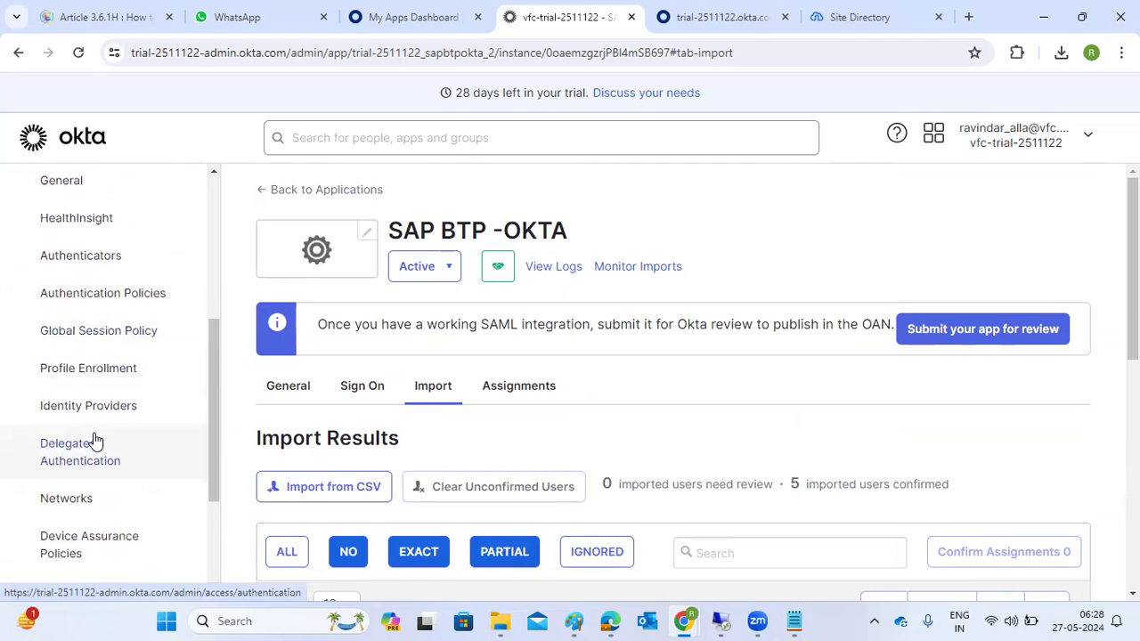
pyautogui.scroll(-1, 94, 438)
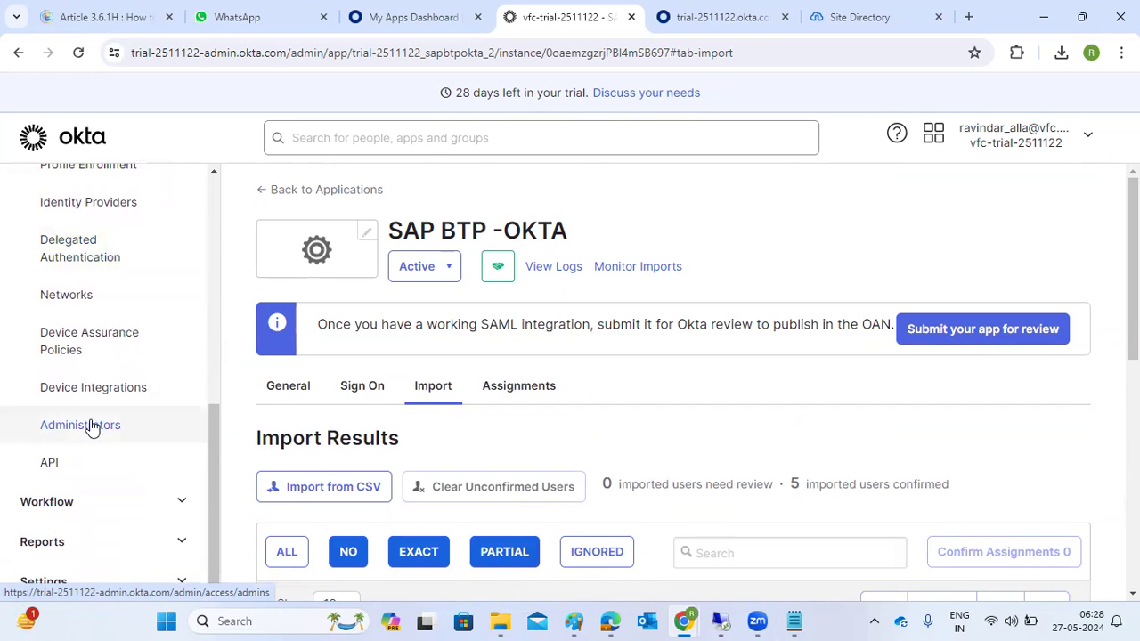
pyautogui.click(92, 426)
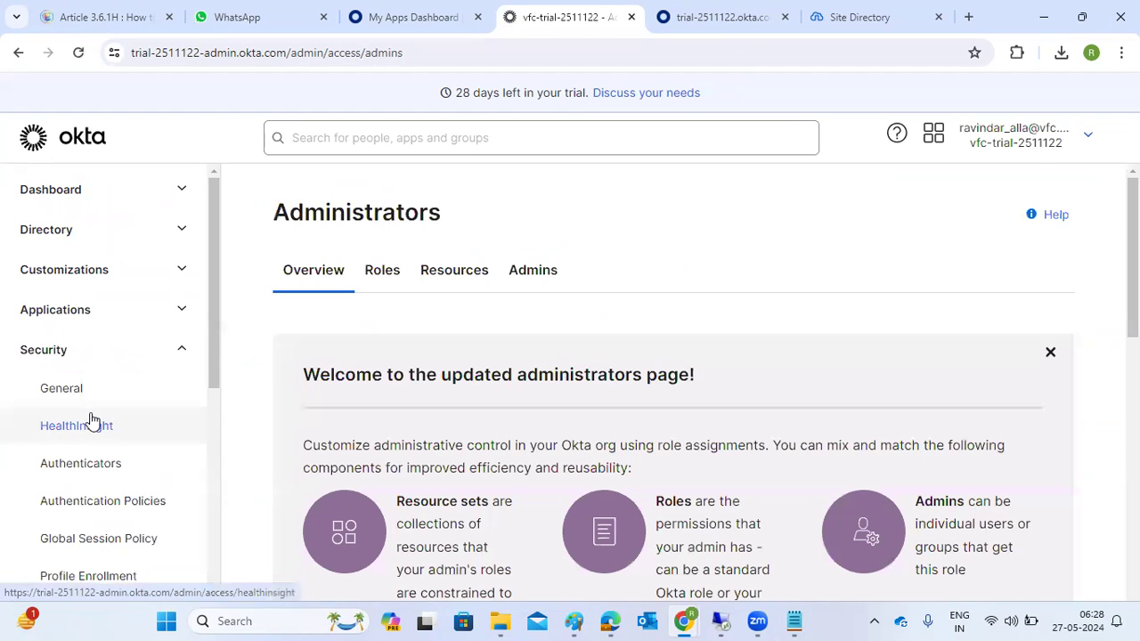
pyautogui.click(382, 277)
pyautogui.click(456, 273)
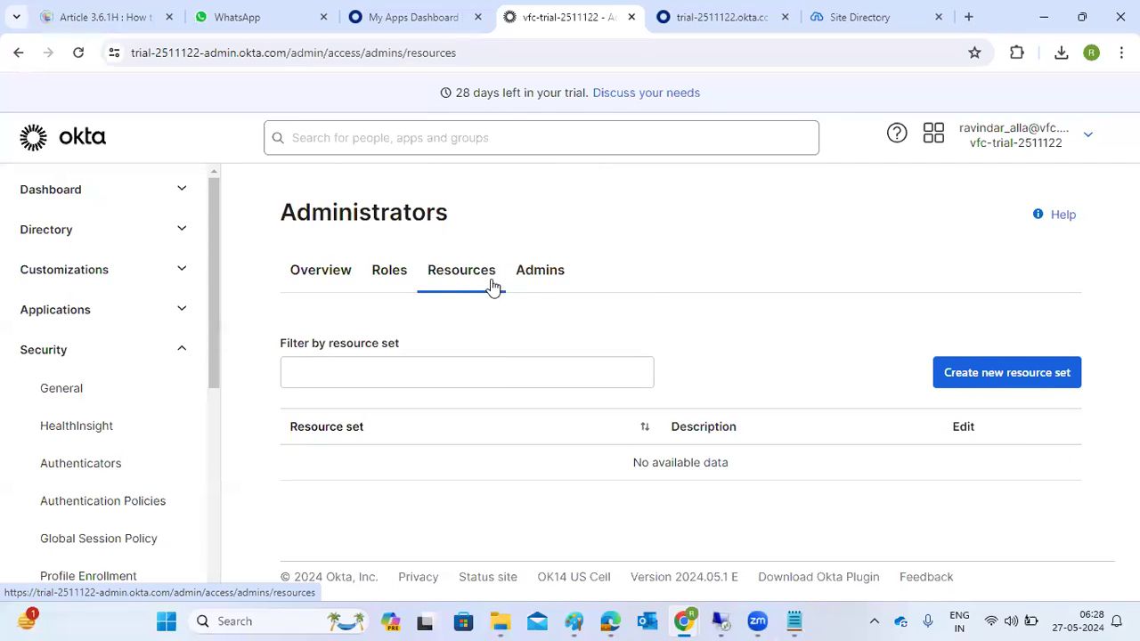
pyautogui.click(533, 273)
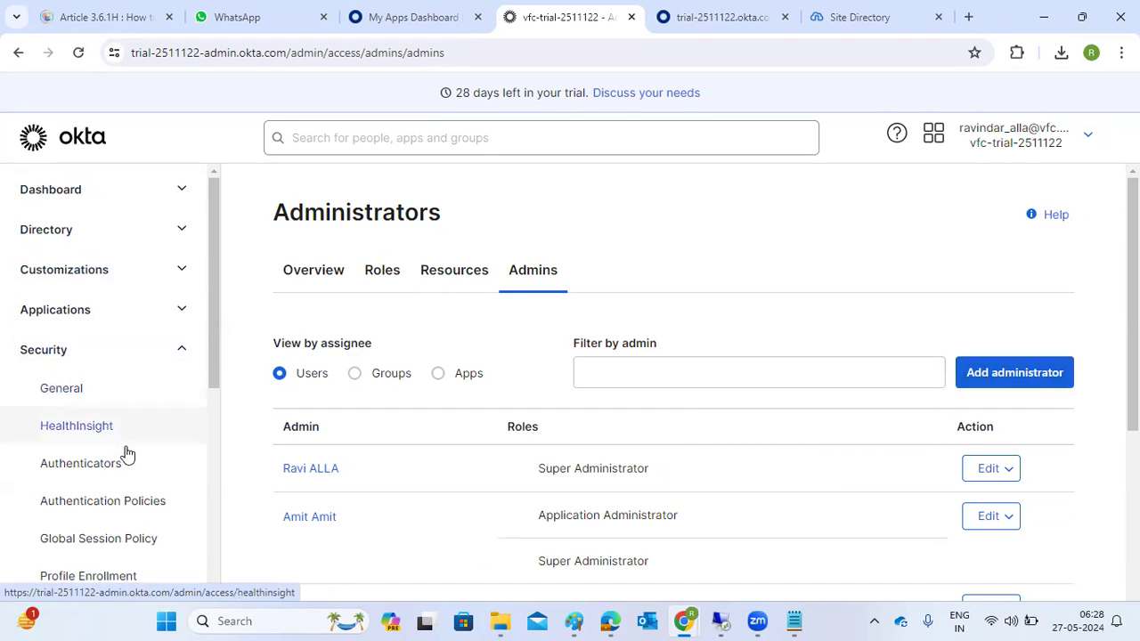
# Start adding an identity provider in Okta's security settings and examine the list of available provider types
pyautogui.scroll(-1, 121, 453)
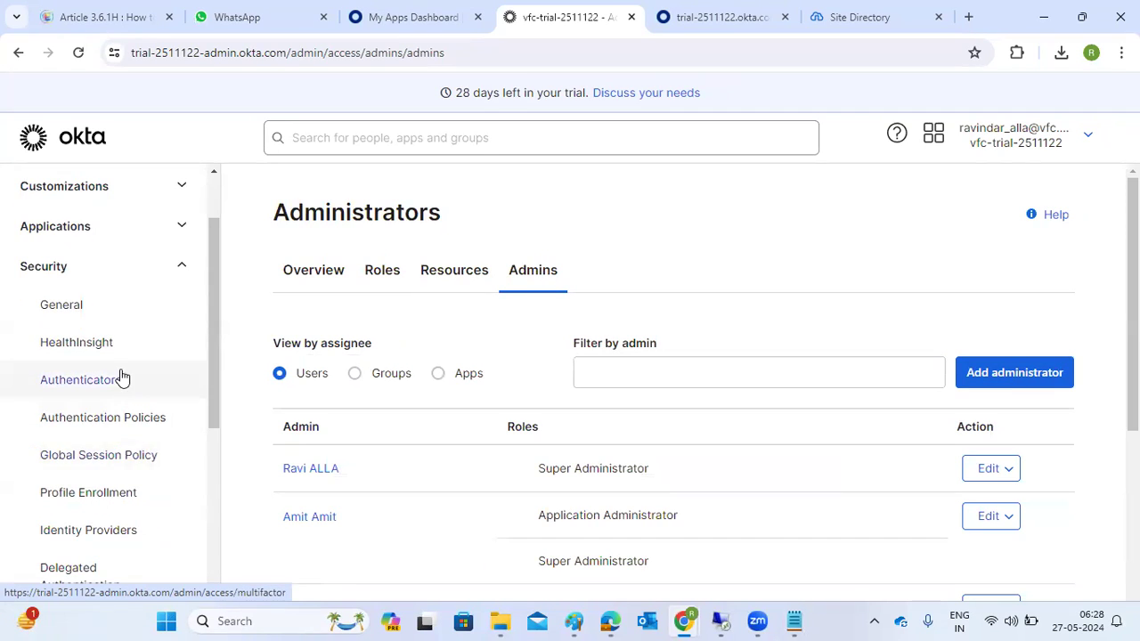
pyautogui.scroll(-1, 118, 469)
pyautogui.click(108, 458)
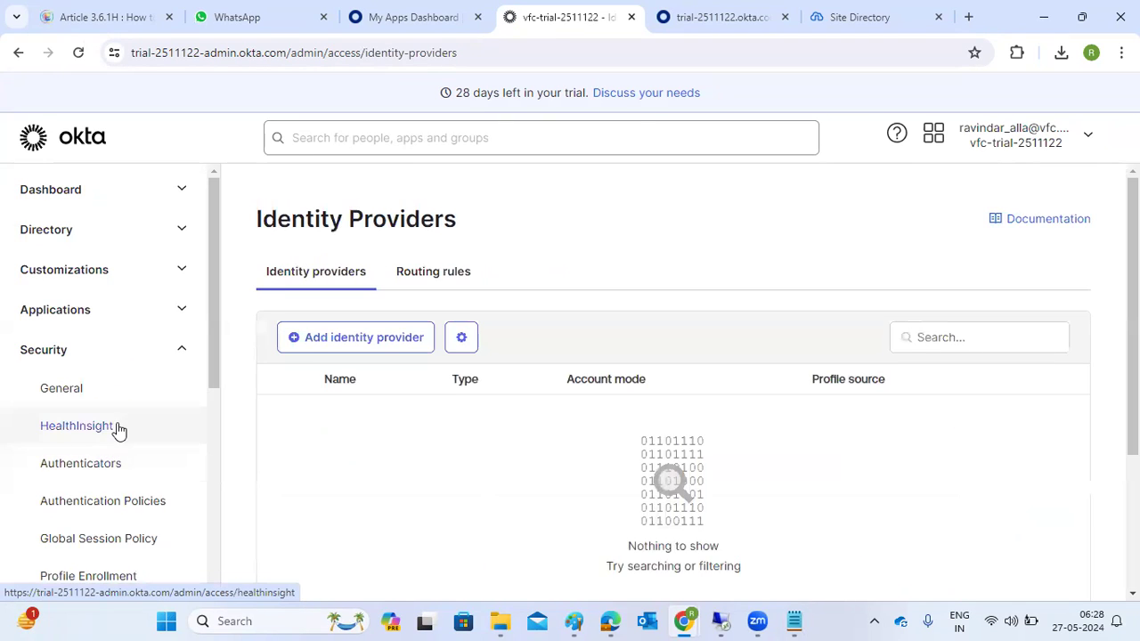
pyautogui.click(364, 334)
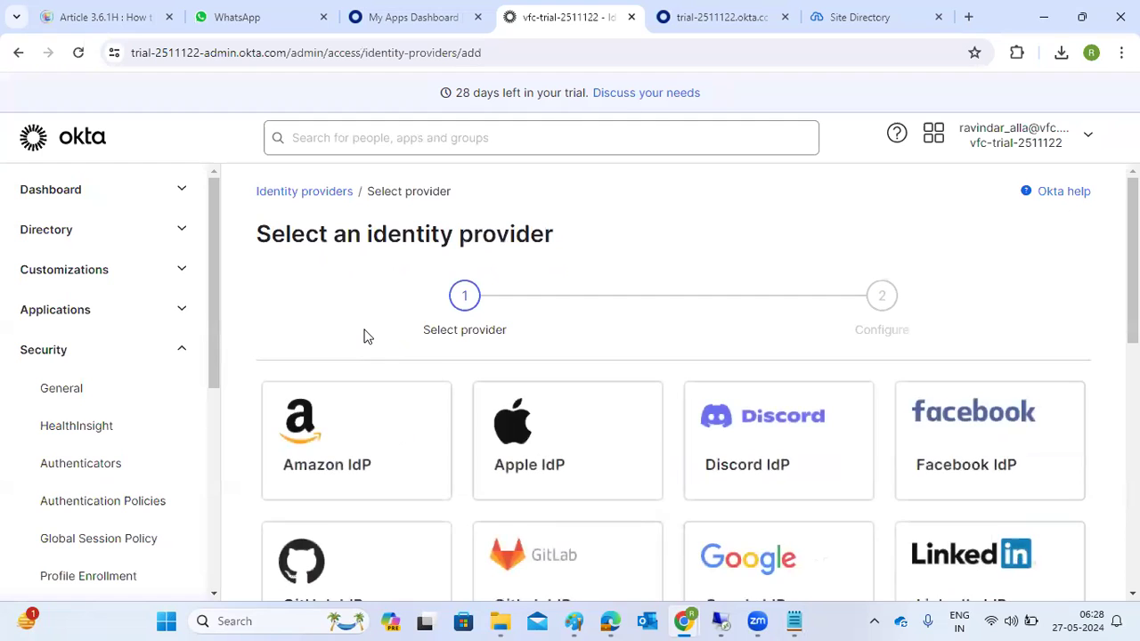
pyautogui.scroll(-1, 357, 365)
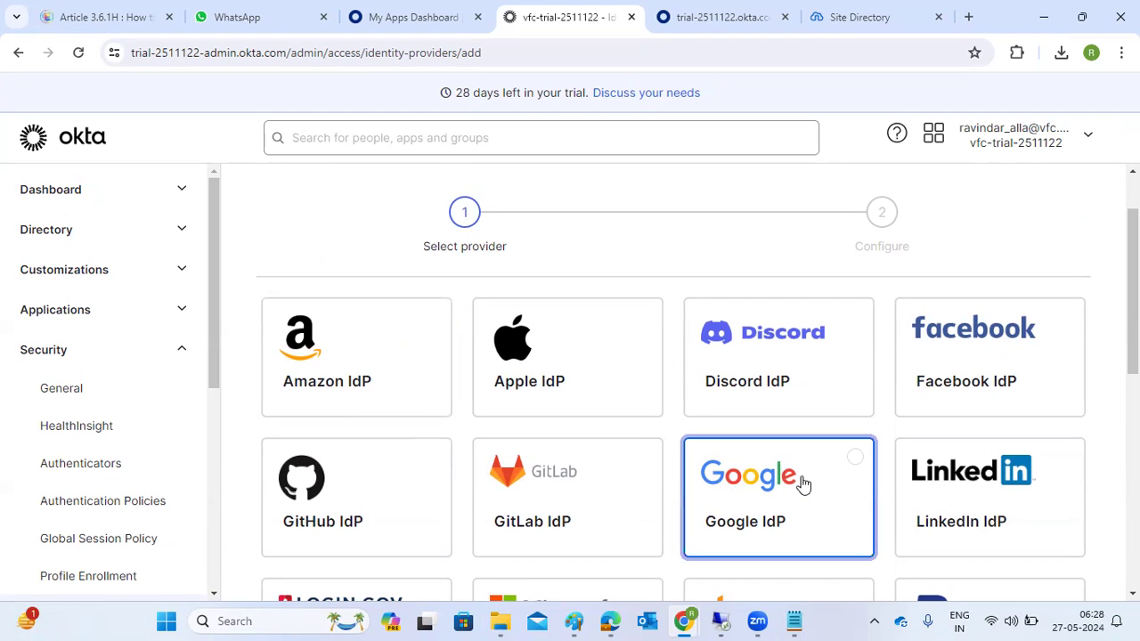
pyautogui.scroll(-3, 776, 417)
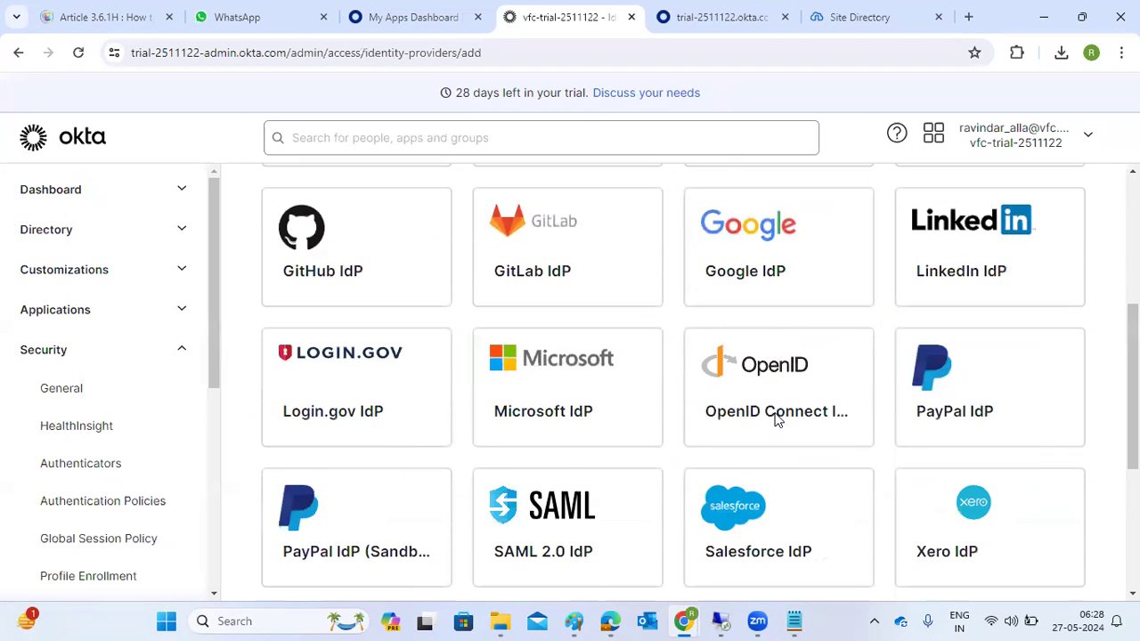
pyautogui.scroll(-2, 890, 470)
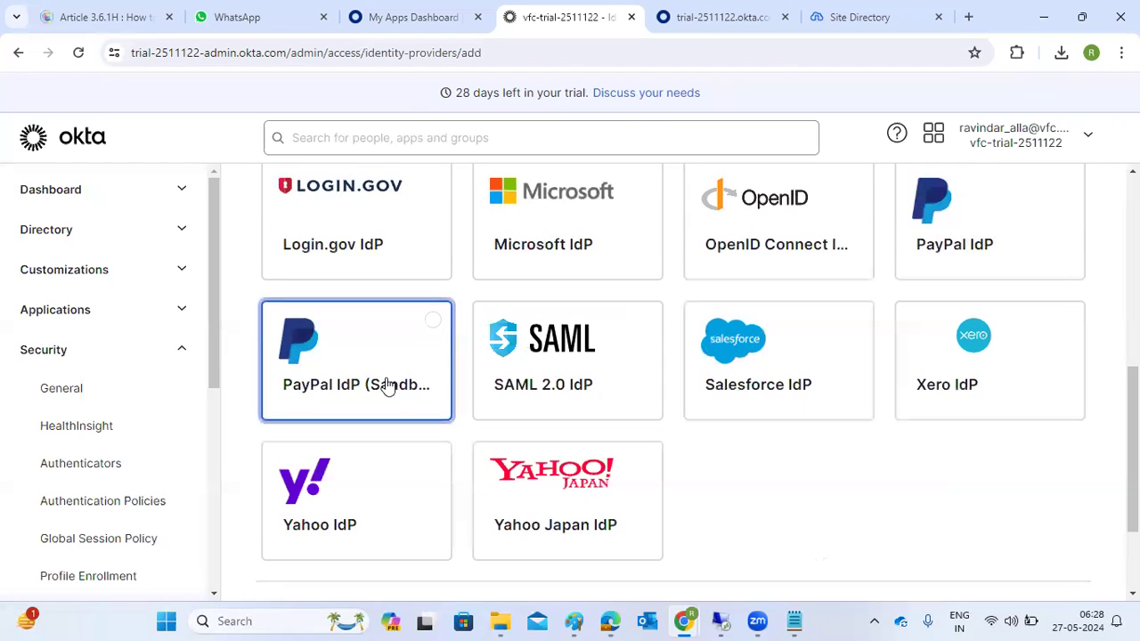
pyautogui.scroll(1, 387, 384)
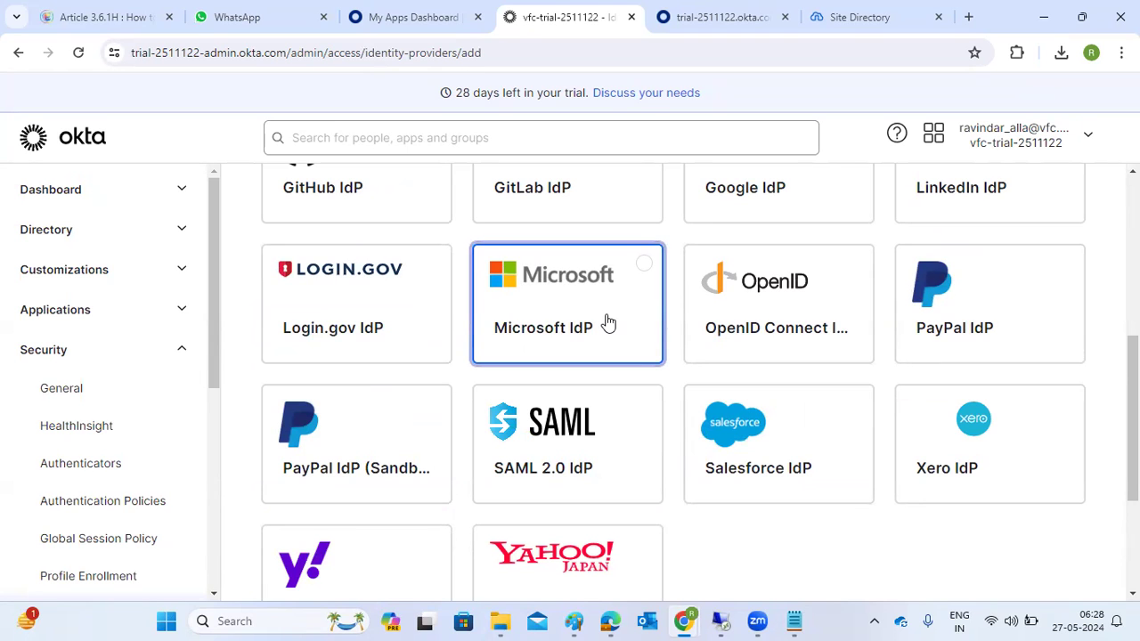
pyautogui.scroll(-3, 608, 322)
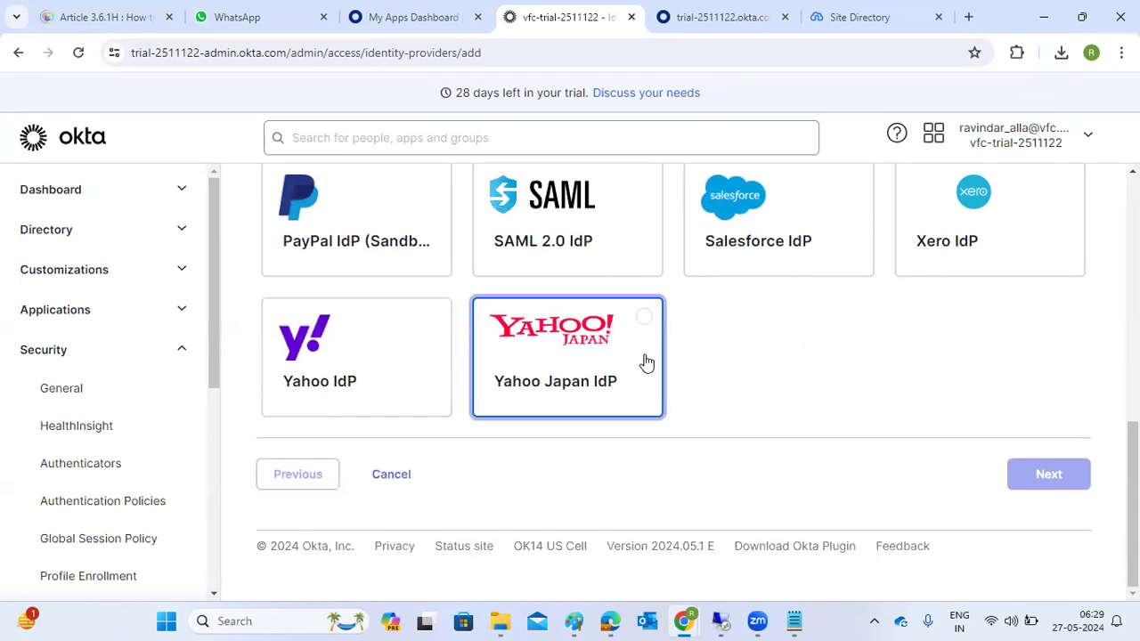
pyautogui.scroll(6, 644, 361)
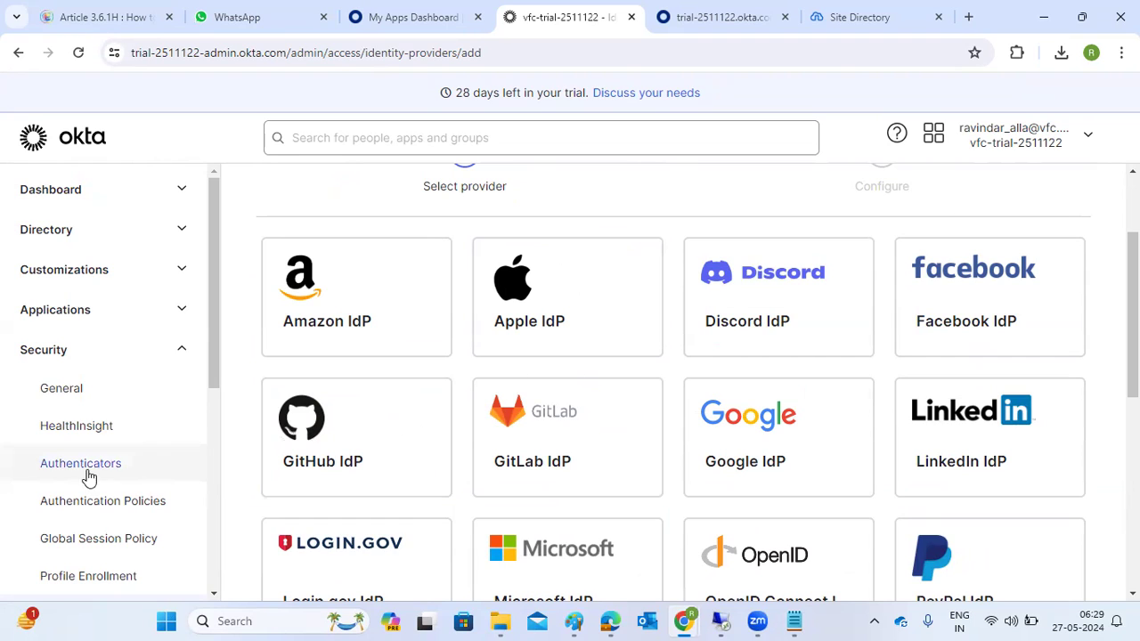
pyautogui.scroll(-1, 85, 486)
pyautogui.scroll(-4, 85, 485)
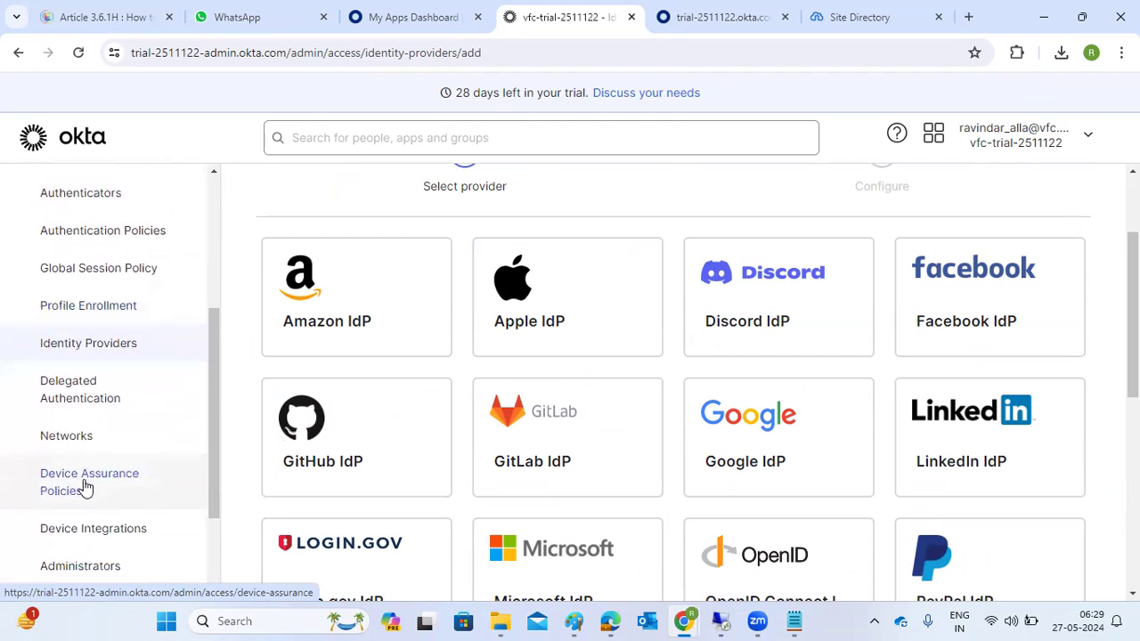
pyautogui.scroll(5, 84, 485)
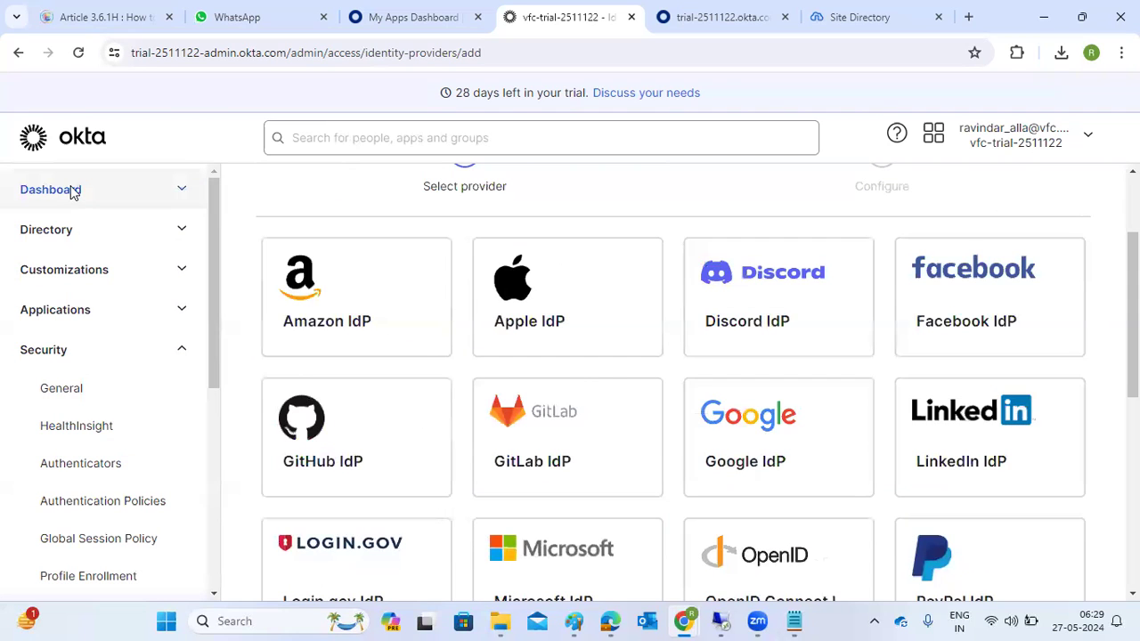
pyautogui.click(412, 17)
pyautogui.click(575, 11)
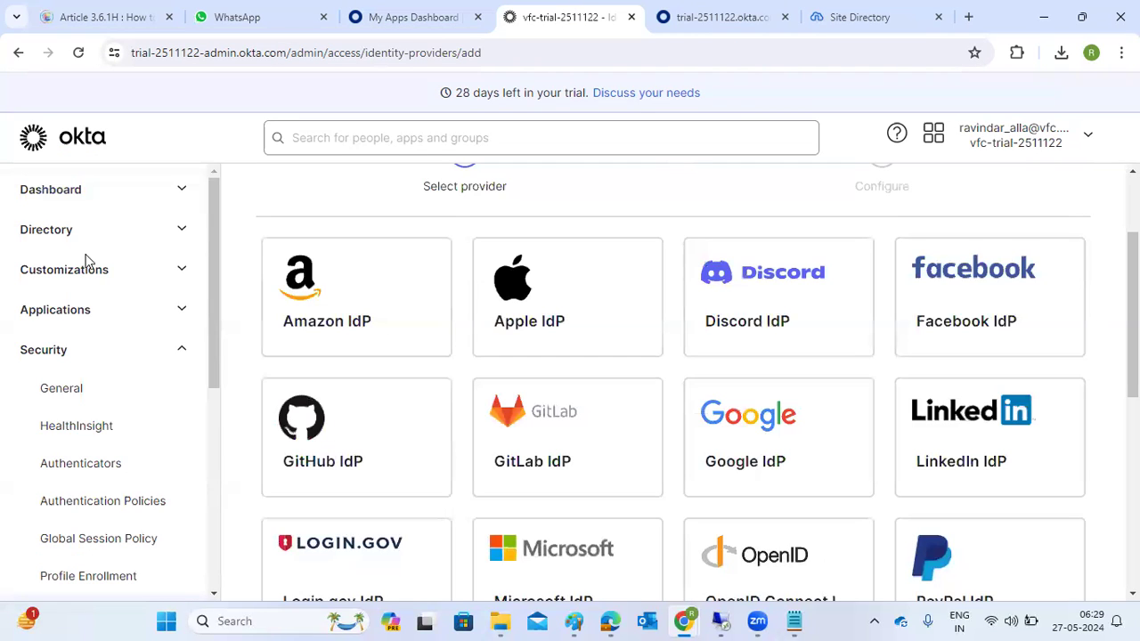
pyautogui.click(717, 17)
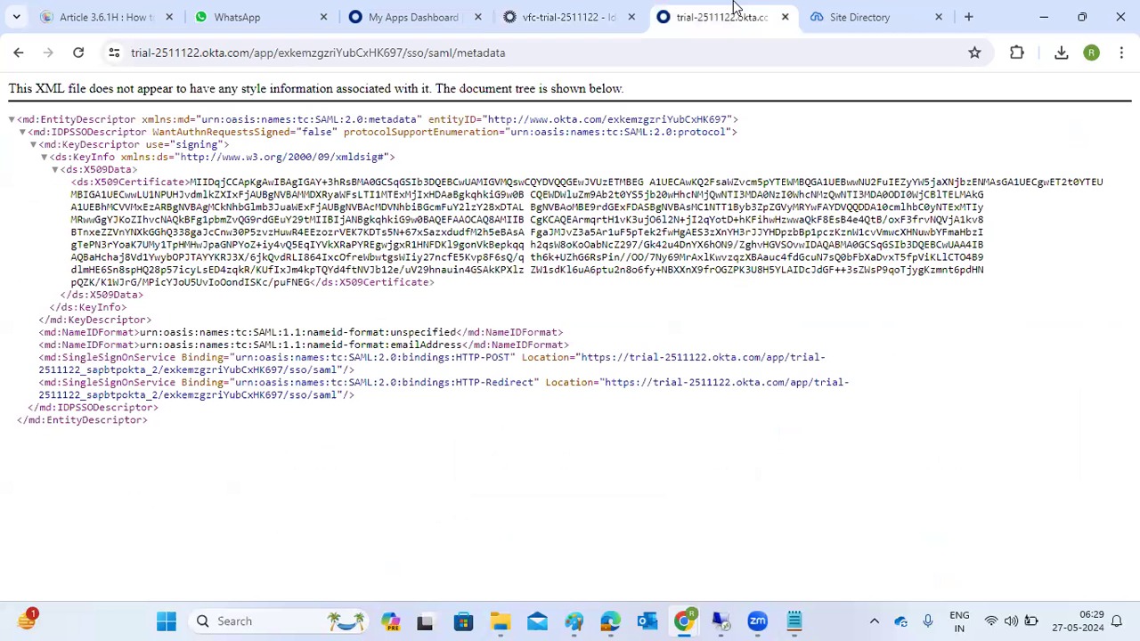
pyautogui.click(570, 7)
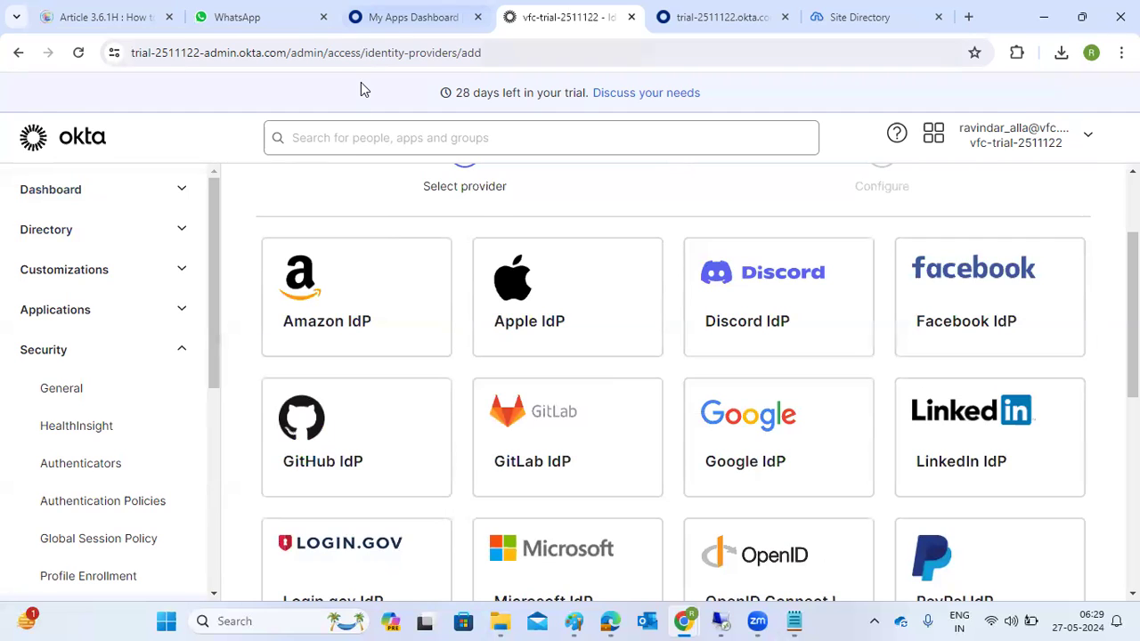
pyautogui.click(411, 16)
pyautogui.click(559, 7)
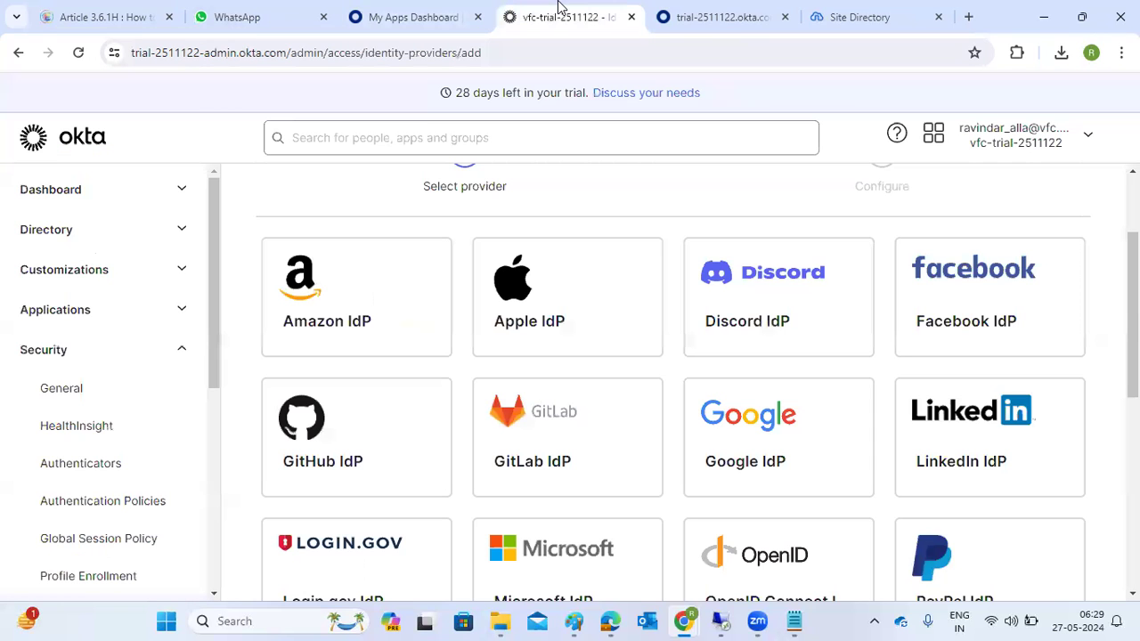
# Open Okta's Getting Started page and examine the single sign-on setup tasks and the sources for importing users
pyautogui.click(86, 197)
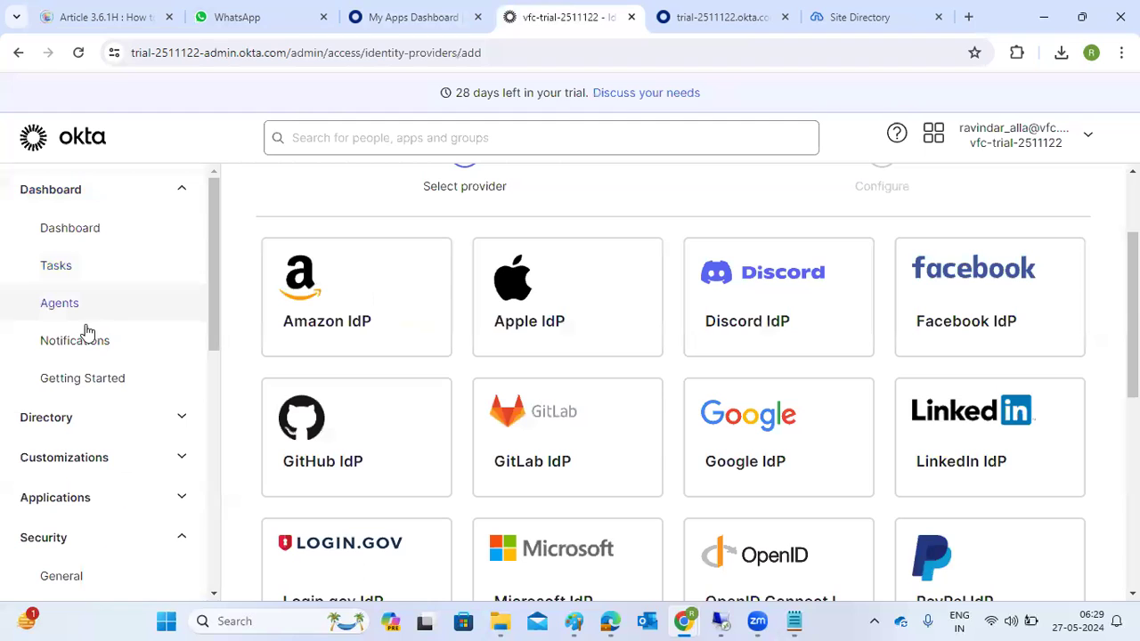
pyautogui.click(74, 379)
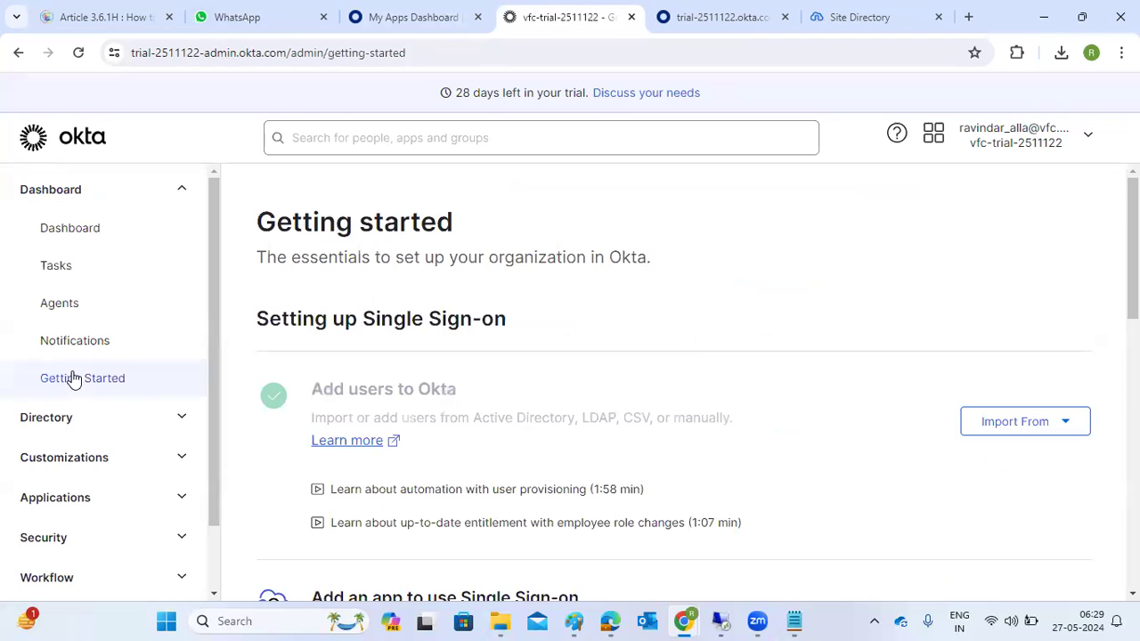
pyautogui.scroll(-1, 546, 441)
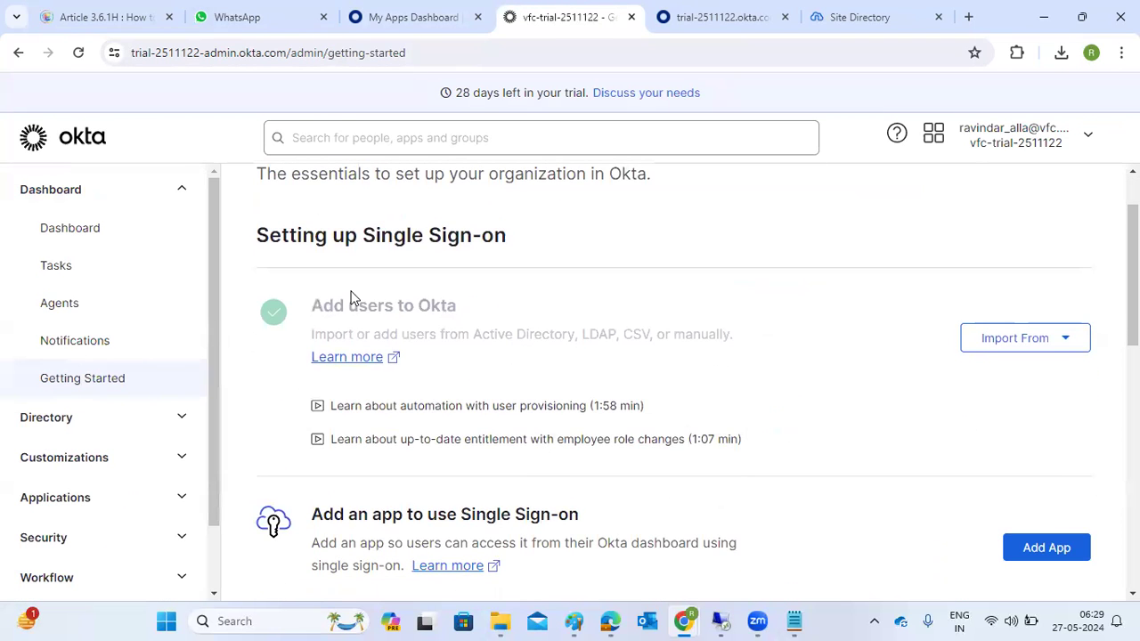
pyautogui.scroll(-2, 503, 506)
pyautogui.scroll(2, 503, 506)
pyautogui.scroll(-1, 503, 505)
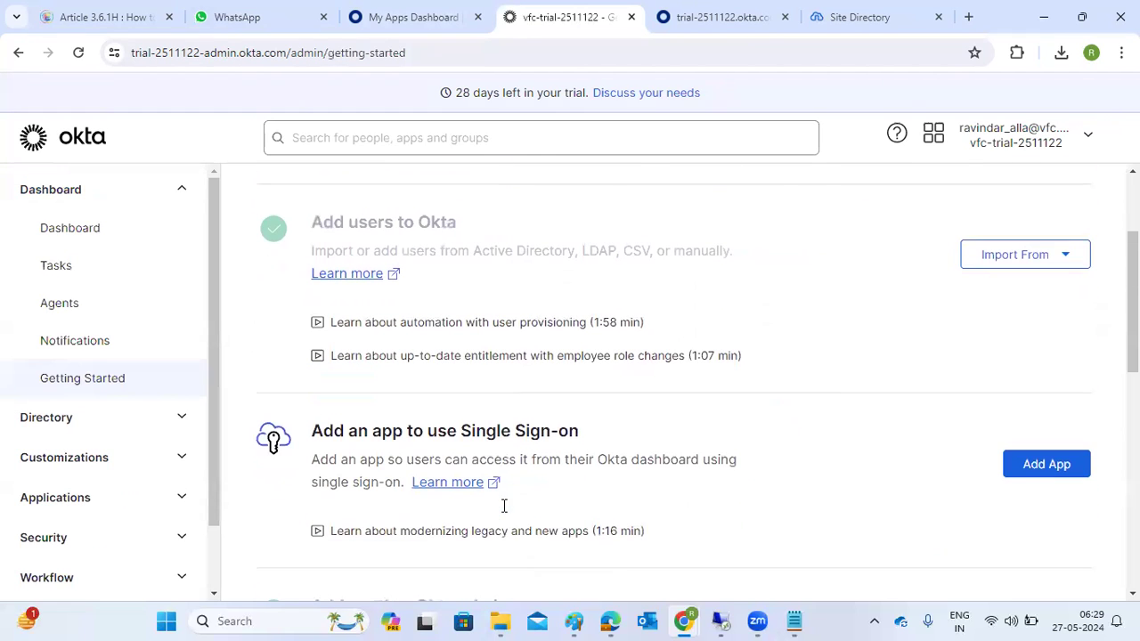
pyautogui.click(1043, 262)
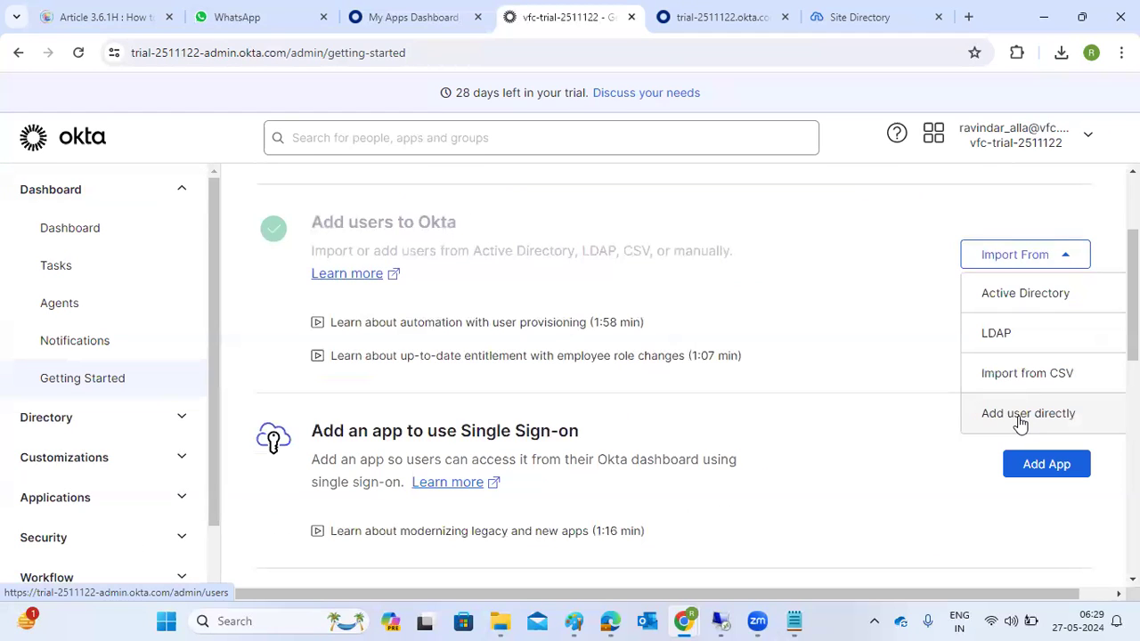
# Choose Active Directory as the user import source and examine its agent installation requirements and setup wizard stages
pyautogui.click(1003, 295)
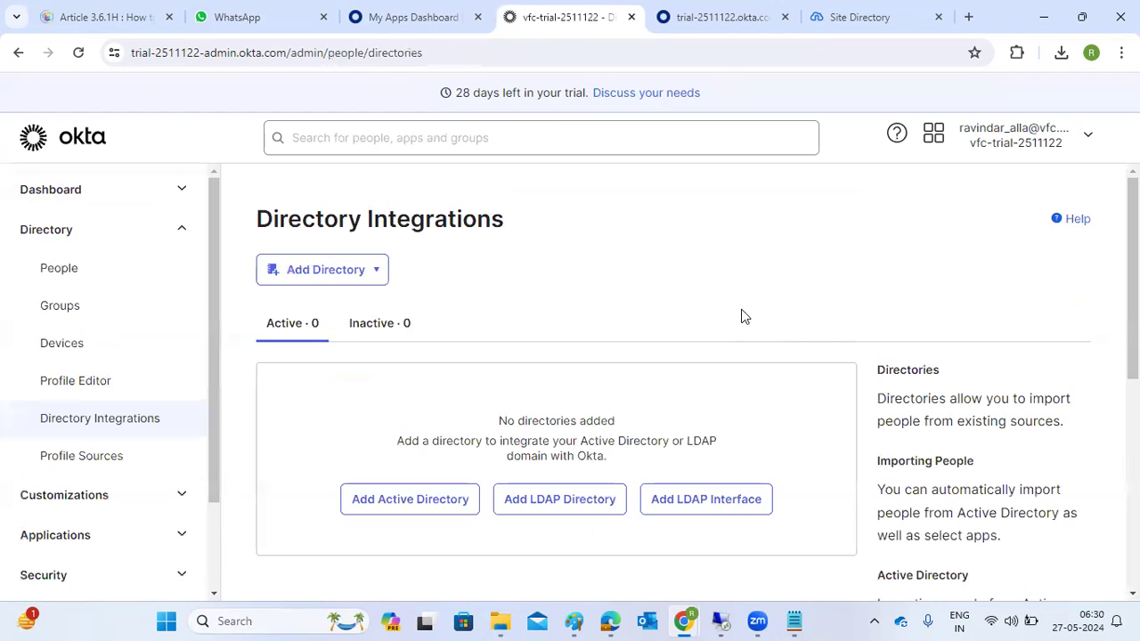
pyautogui.scroll(-2, 561, 363)
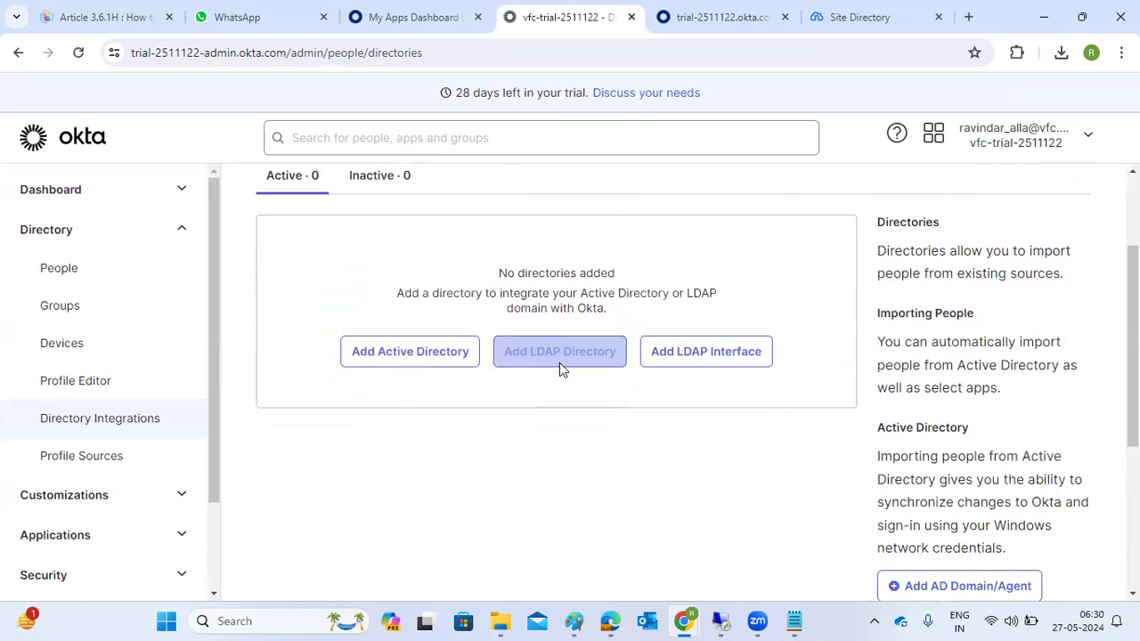
pyautogui.click(419, 346)
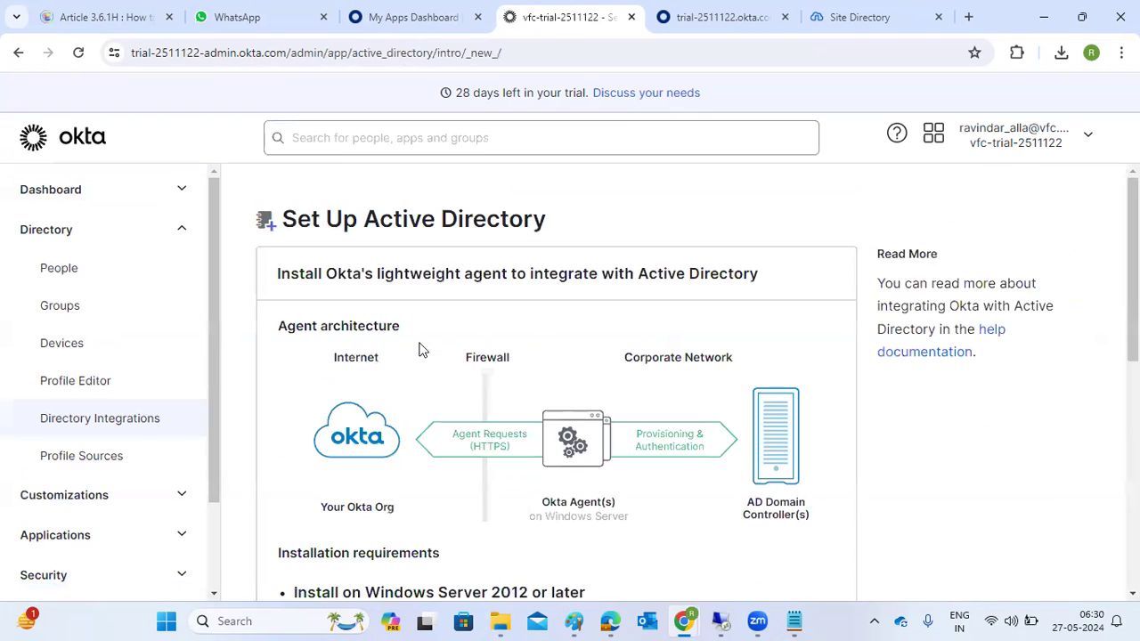
pyautogui.scroll(-6, 422, 361)
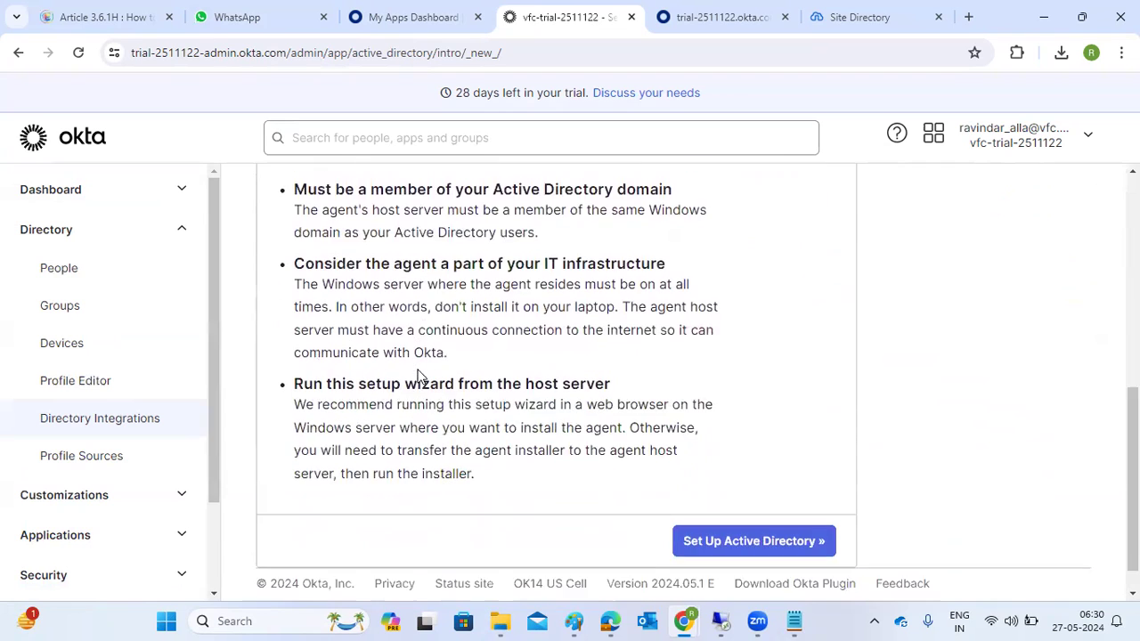
pyautogui.click(732, 504)
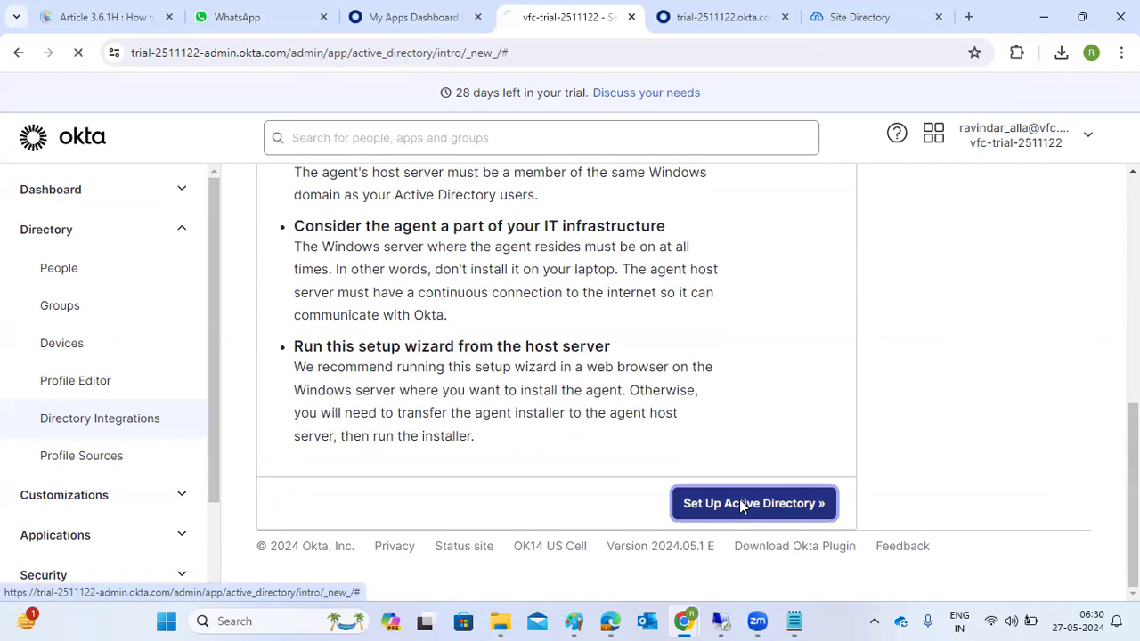
pyautogui.scroll(-1, 472, 419)
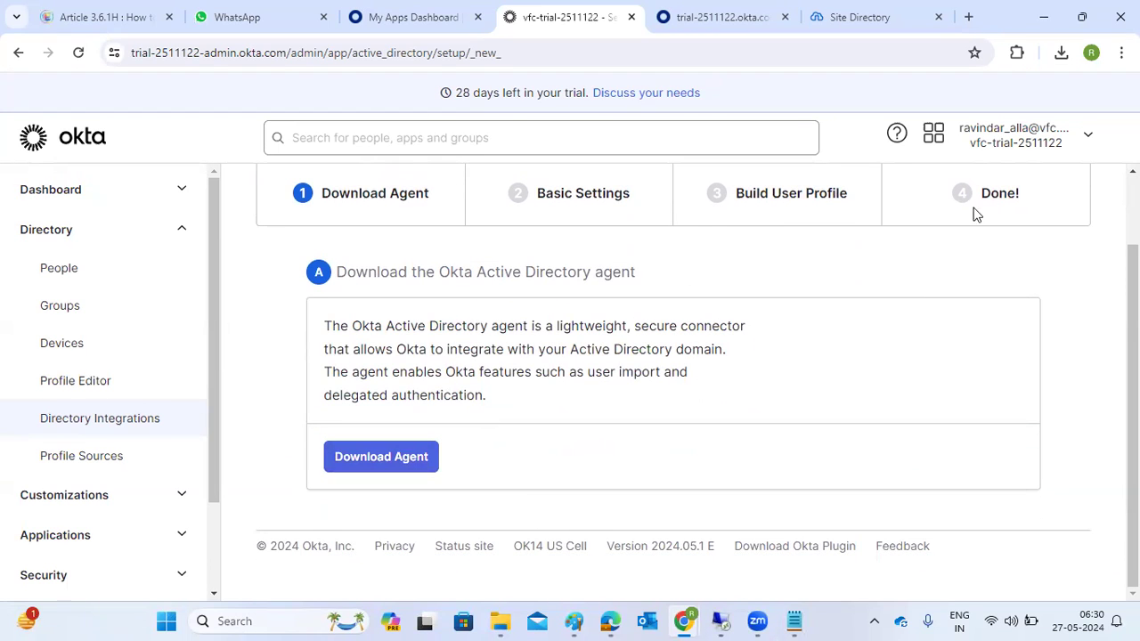
pyautogui.scroll(1, 529, 381)
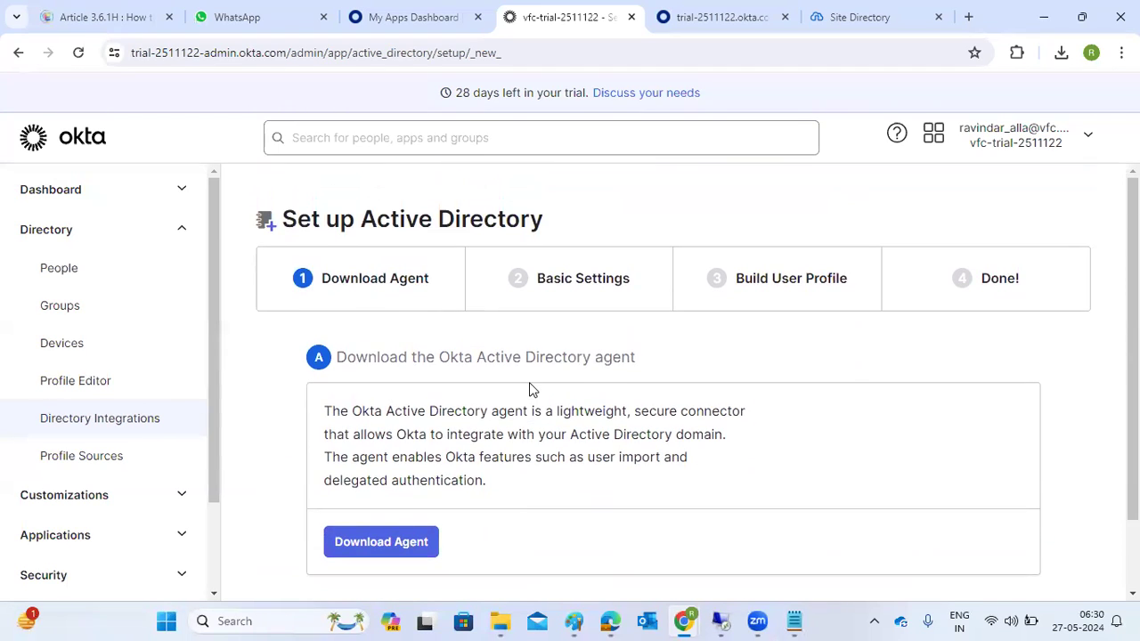
# Open the People directory and review its additional user actions and the status of each listed user
pyautogui.click(48, 279)
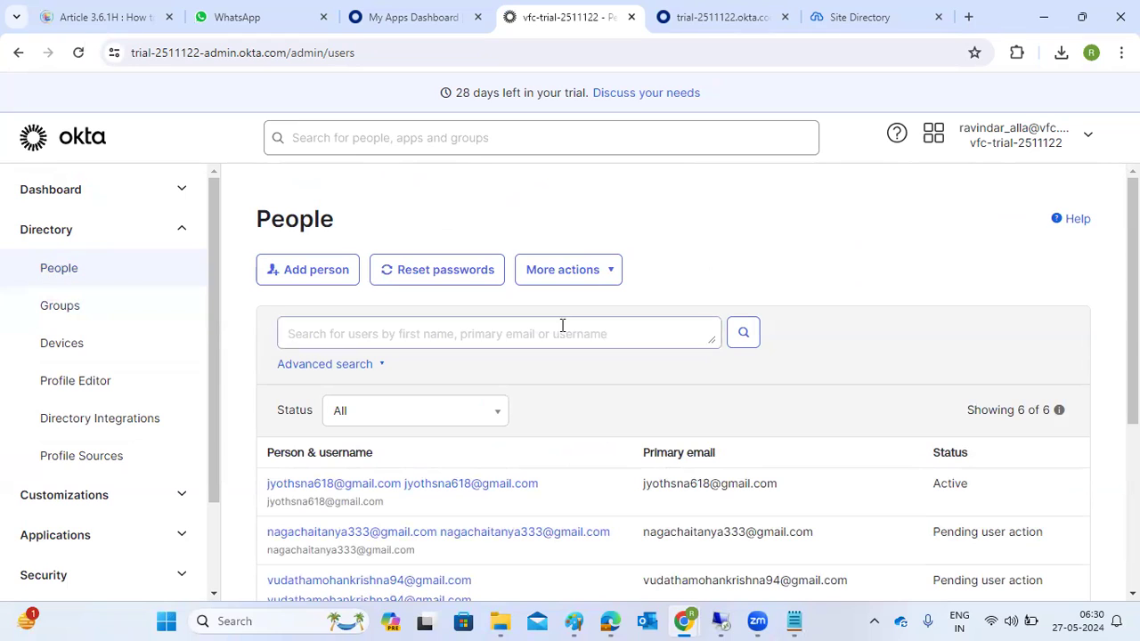
pyautogui.click(601, 272)
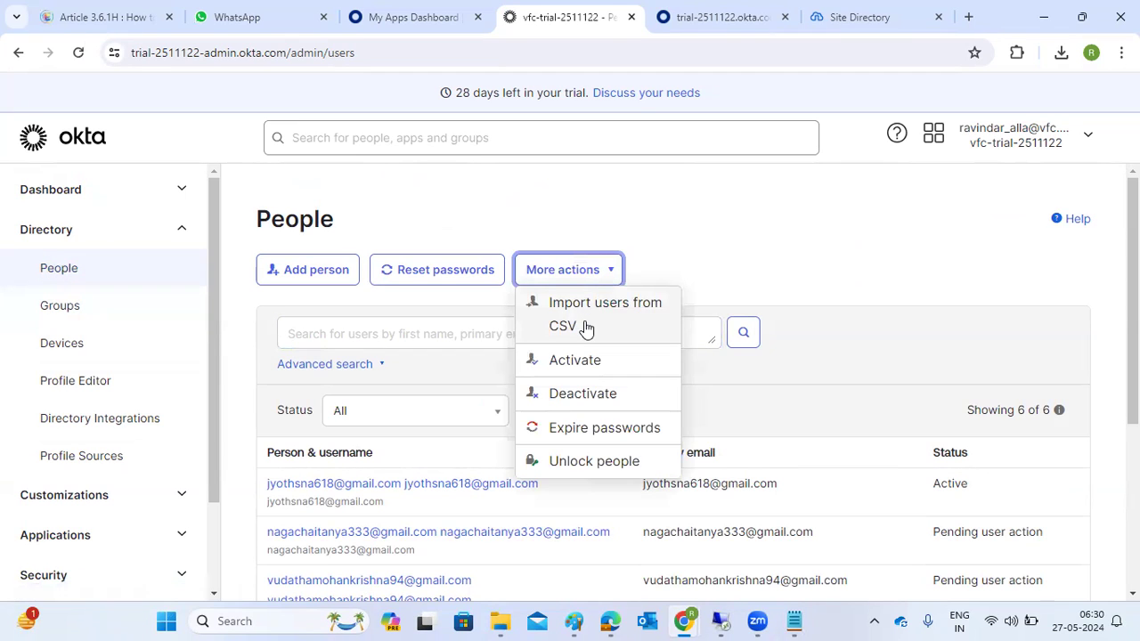
pyautogui.click(891, 255)
pyautogui.scroll(-2, 891, 255)
pyautogui.scroll(-2, 891, 256)
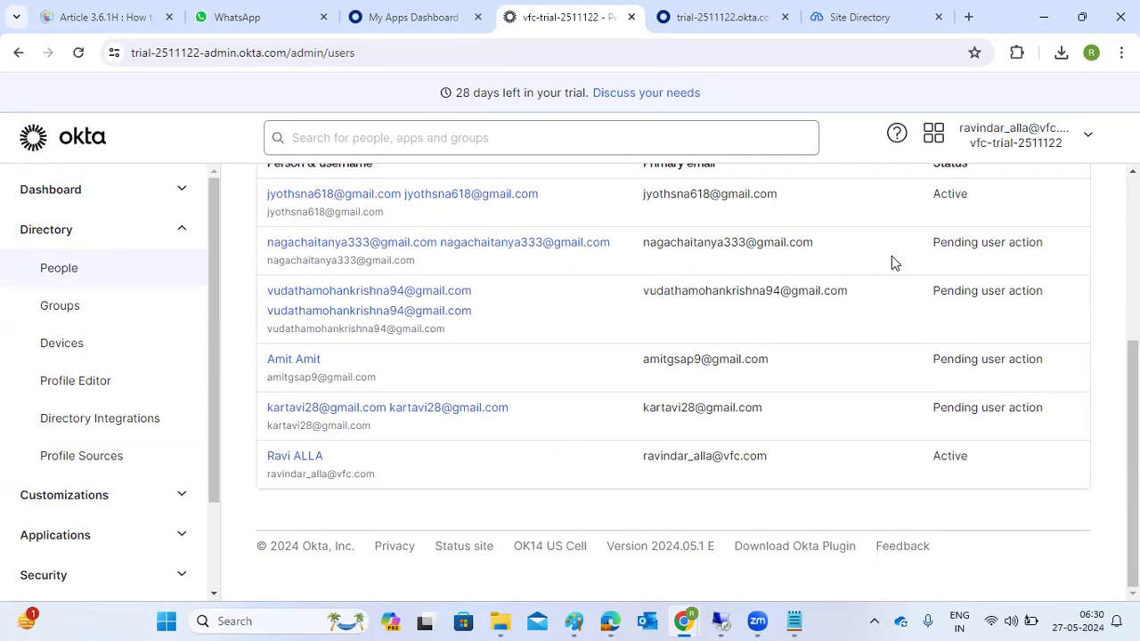
pyautogui.scroll(2, 891, 255)
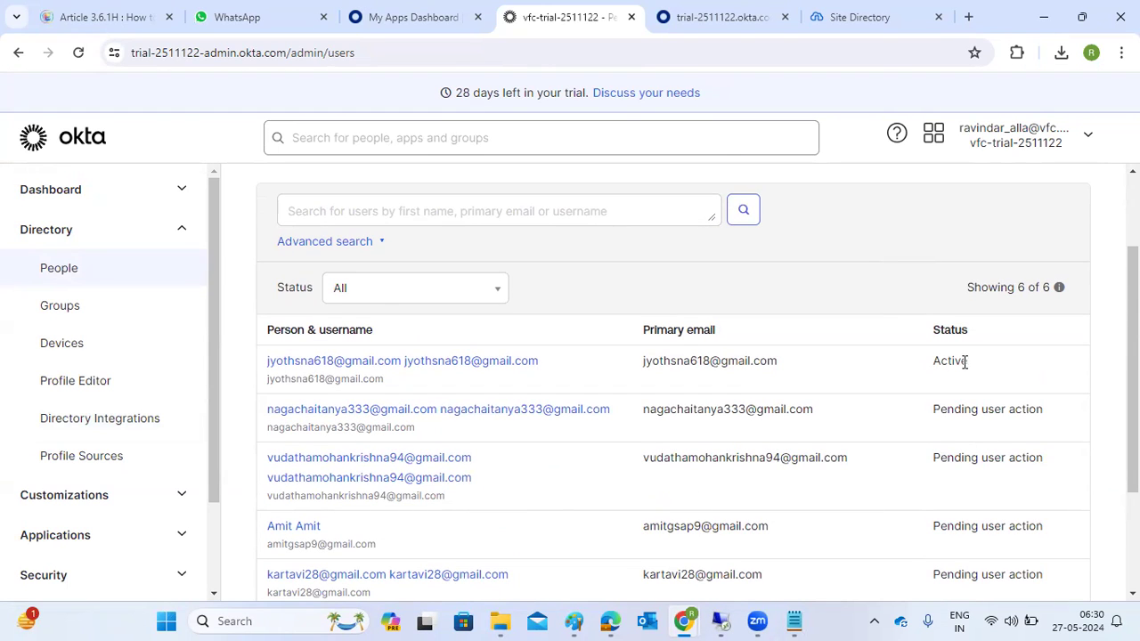
pyautogui.moveTo(942, 365); pyautogui.dragTo(951, 365)
pyautogui.moveTo(954, 414); pyautogui.dragTo(1038, 576)
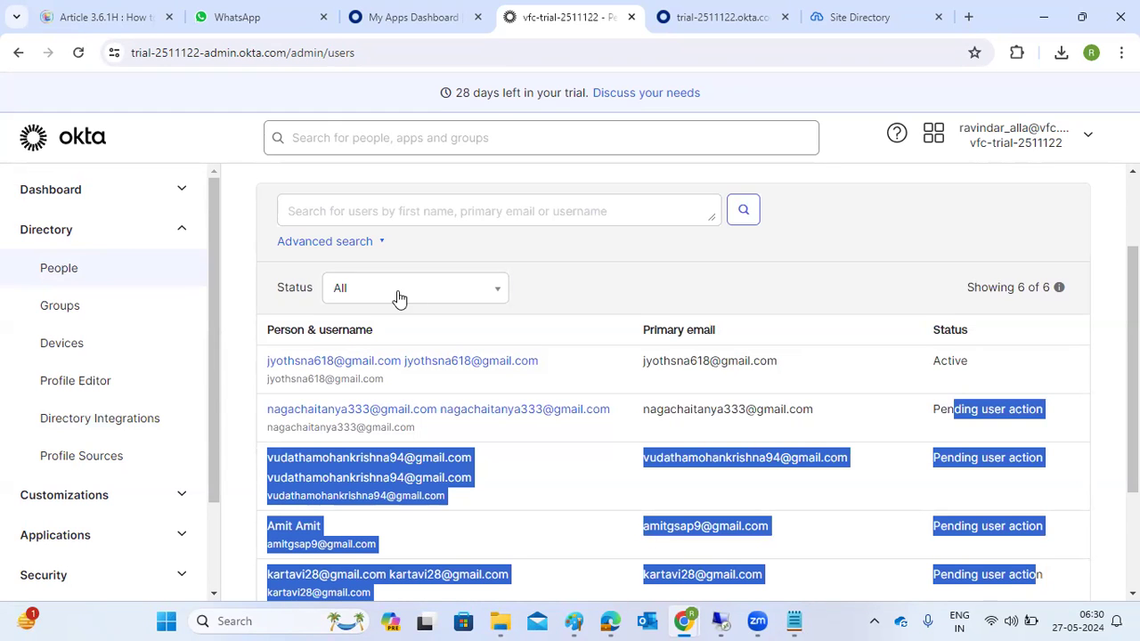
# Look over the Devices inventory, return to the People directory and bring up the SAML metadata page
pyautogui.click(81, 334)
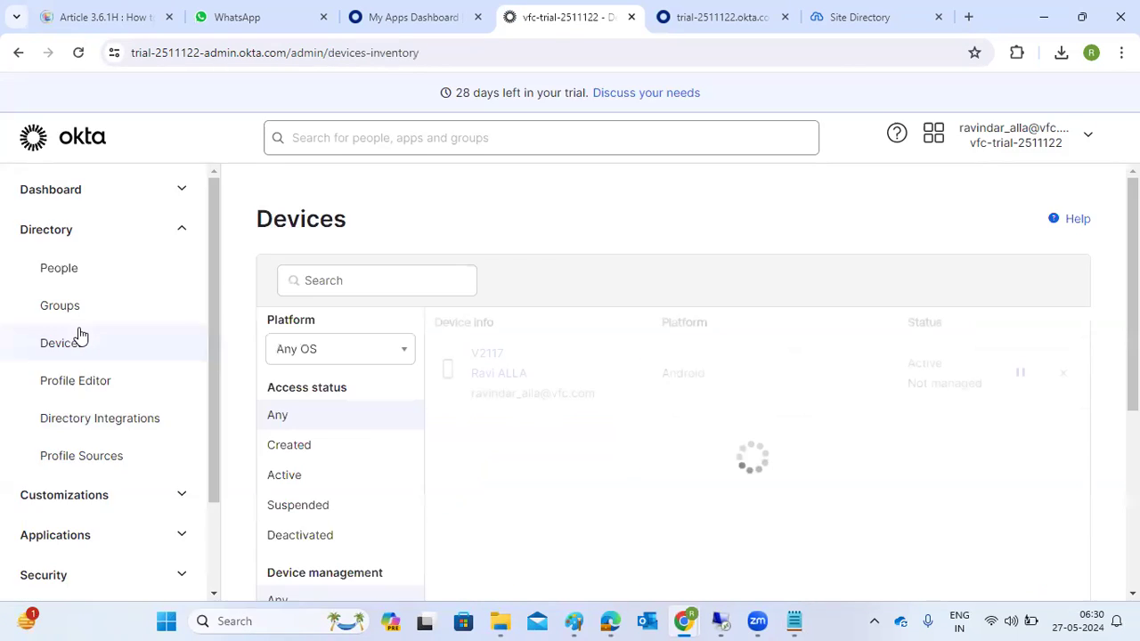
pyautogui.click(68, 263)
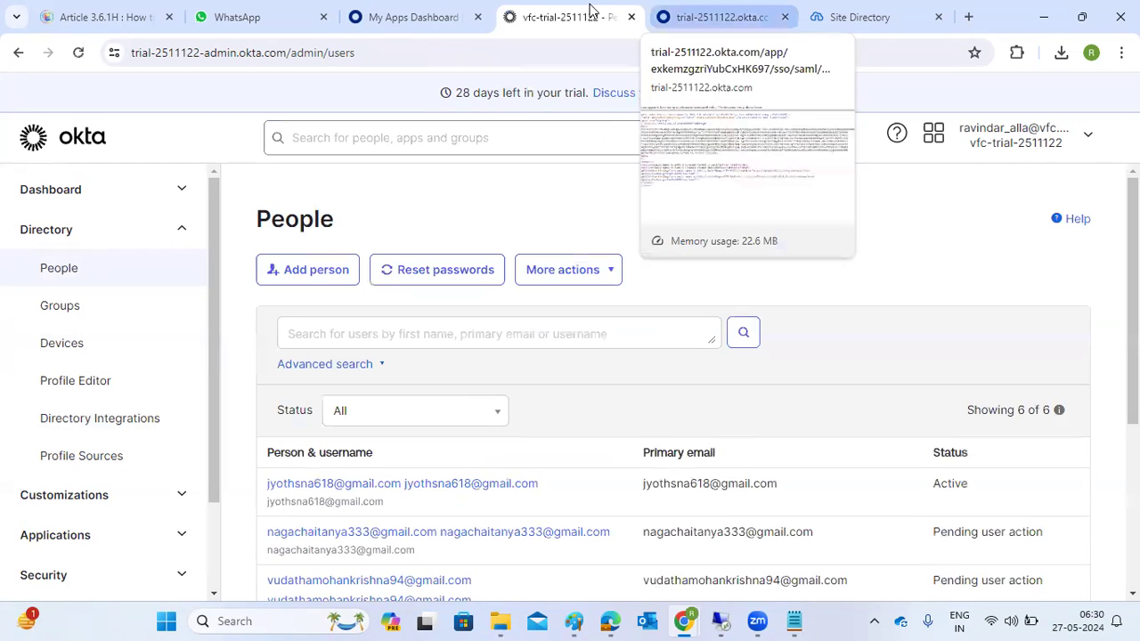
pyautogui.hotkey('ctrl', 'Tab')
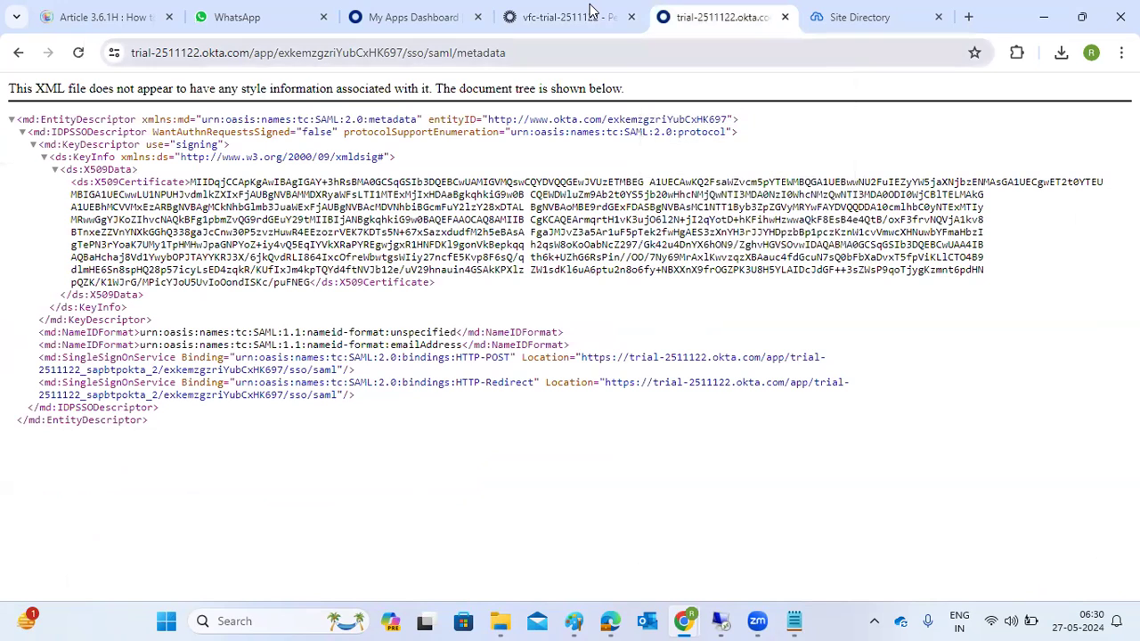